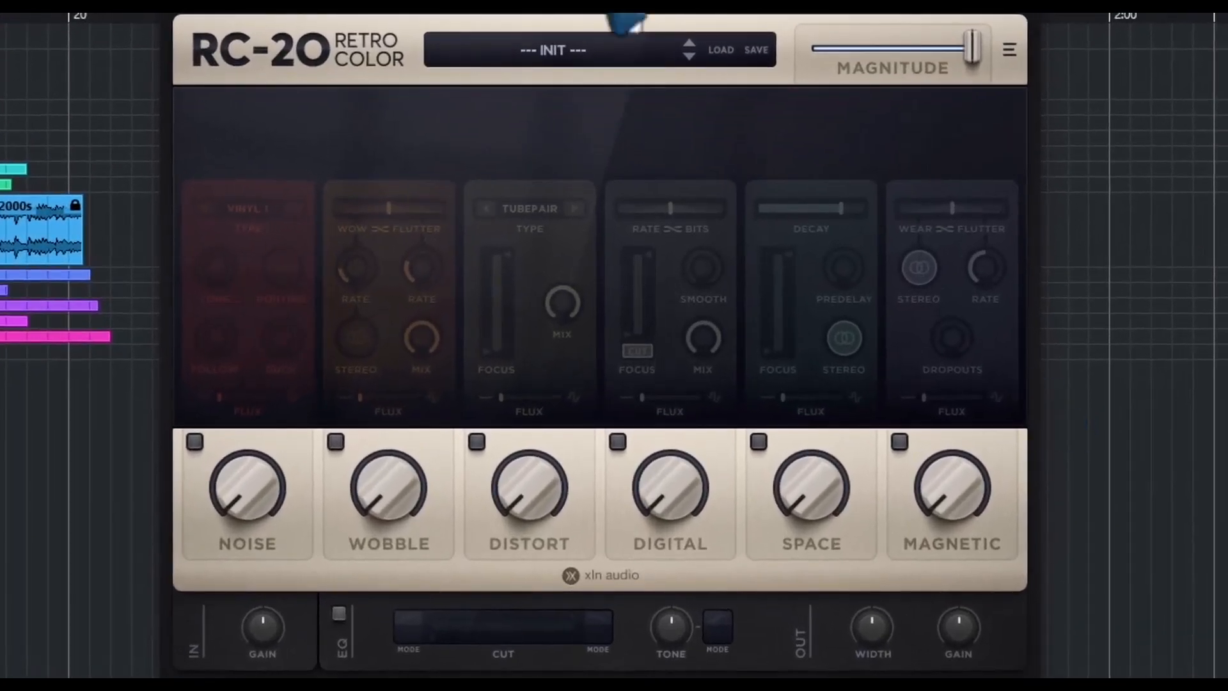
Open the preset browser and look through the XLN Audio and User preset lists.
click(554, 52)
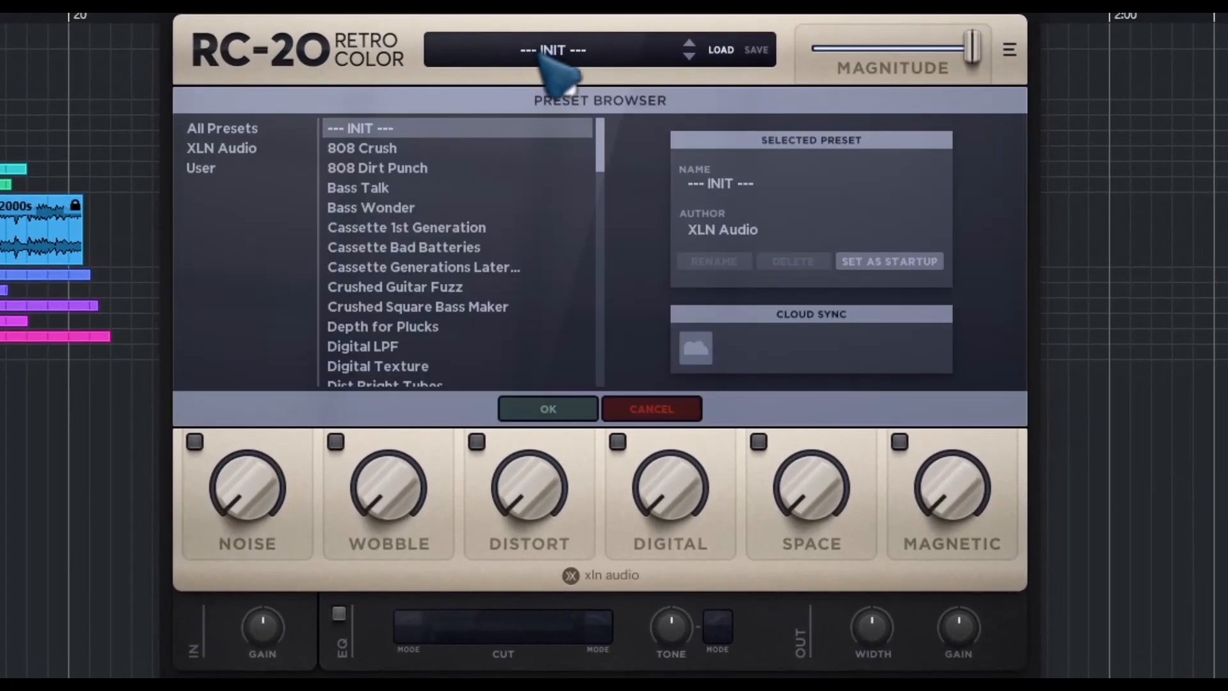
click(231, 148)
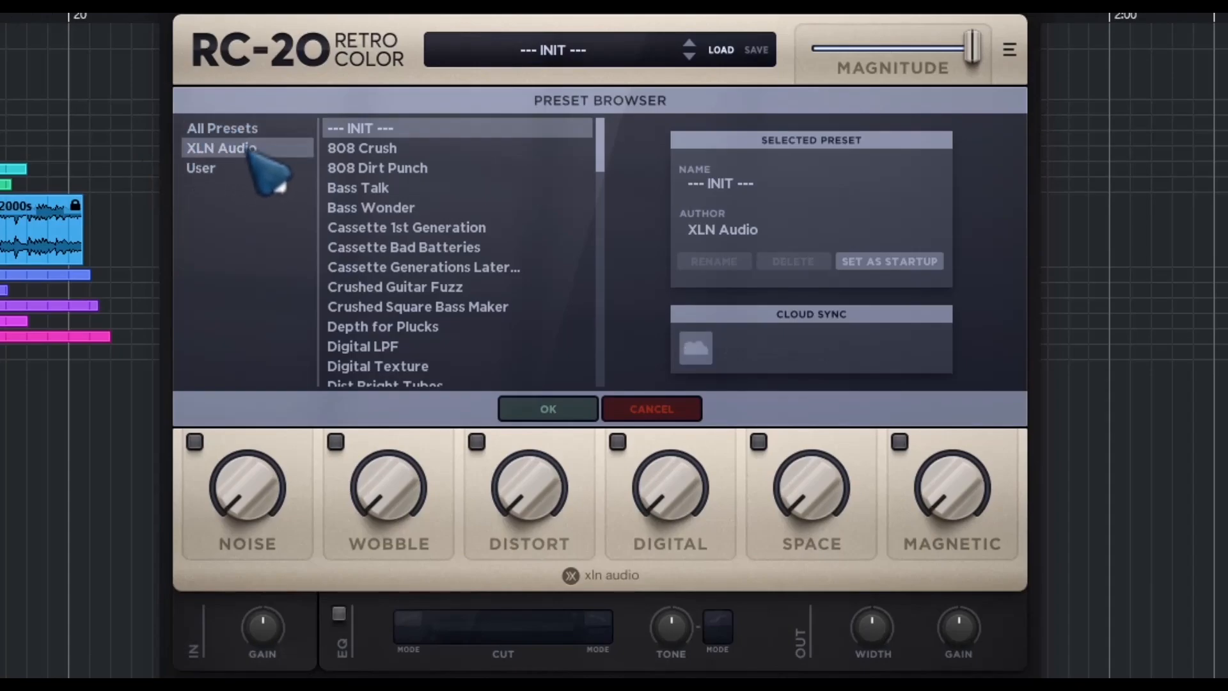
click(230, 169)
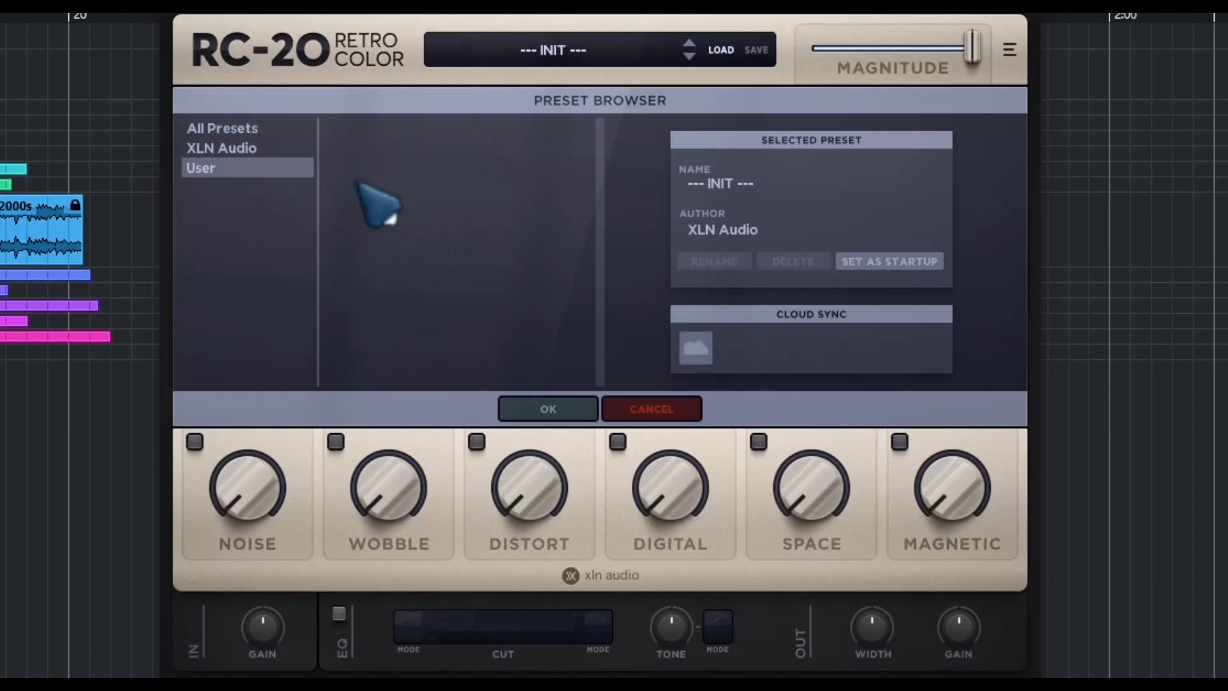
click(242, 148)
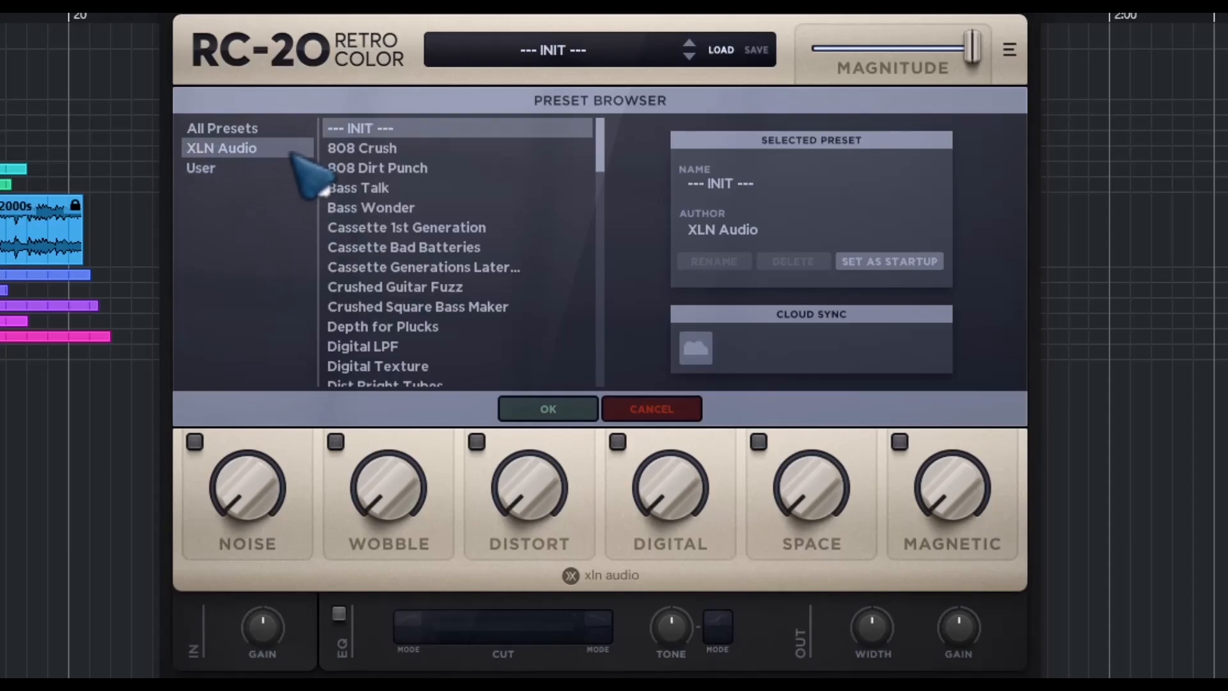
Try the 808 Crush, 808 Dirt Punch and Cassette Generations Later... presets, return to the INIT preset and close the browser.
click(372, 153)
click(383, 167)
click(391, 268)
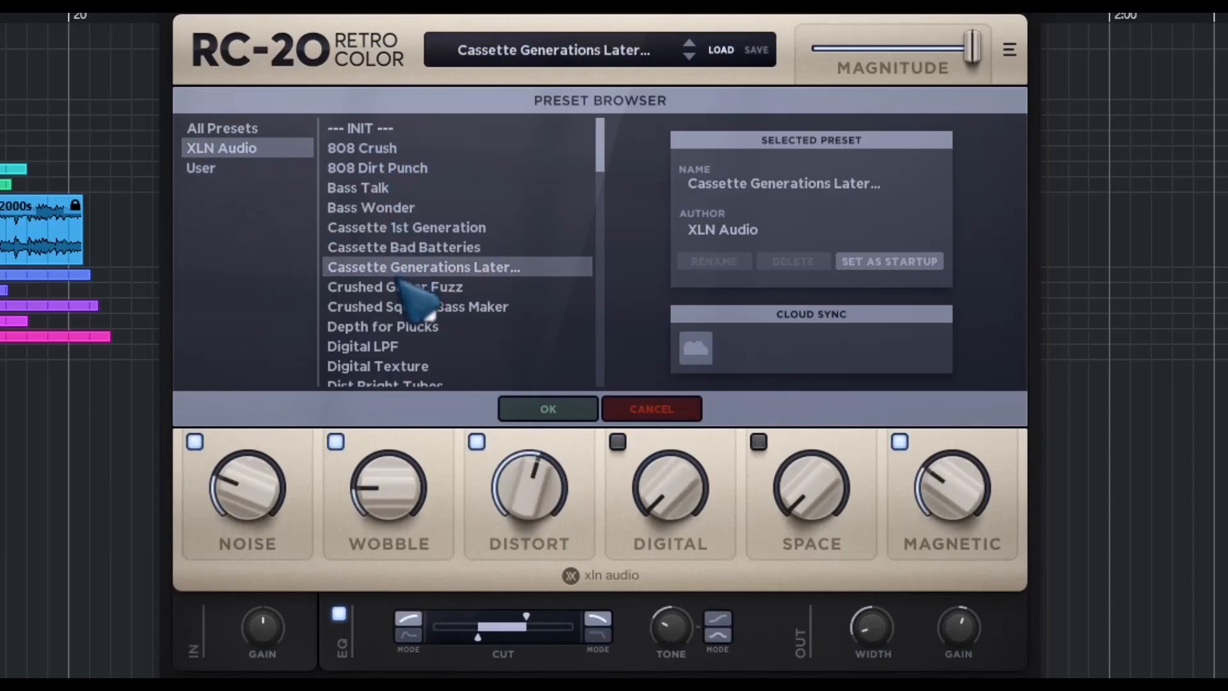
click(335, 128)
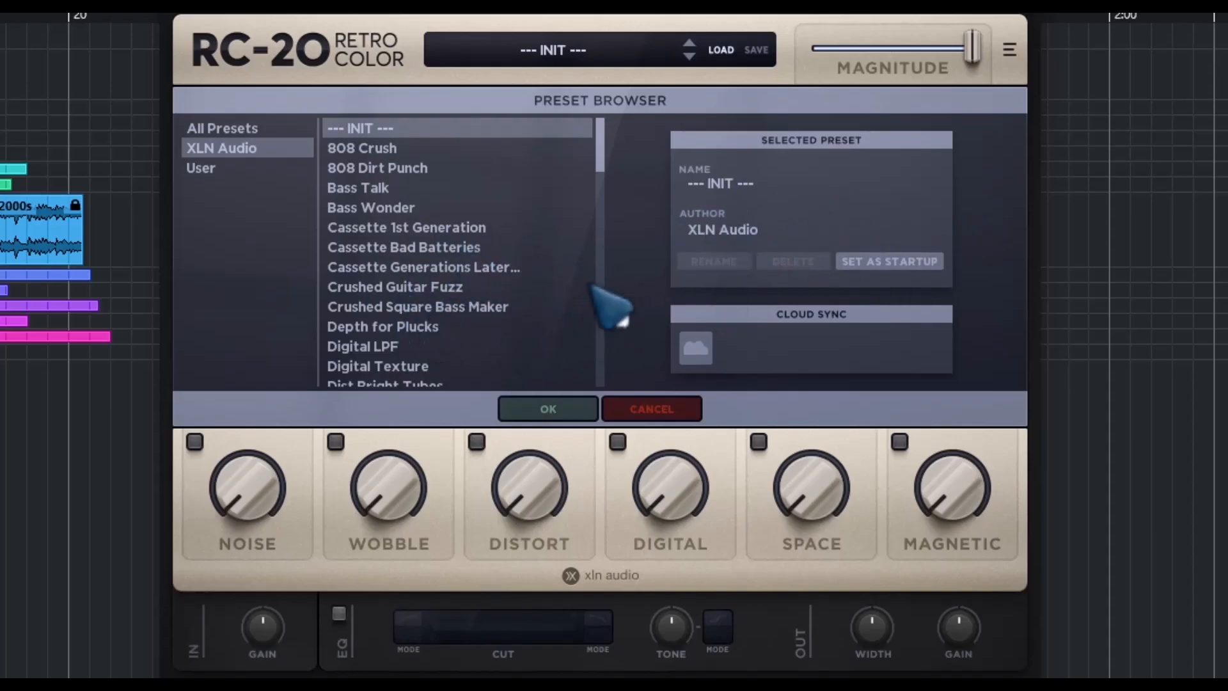
click(566, 61)
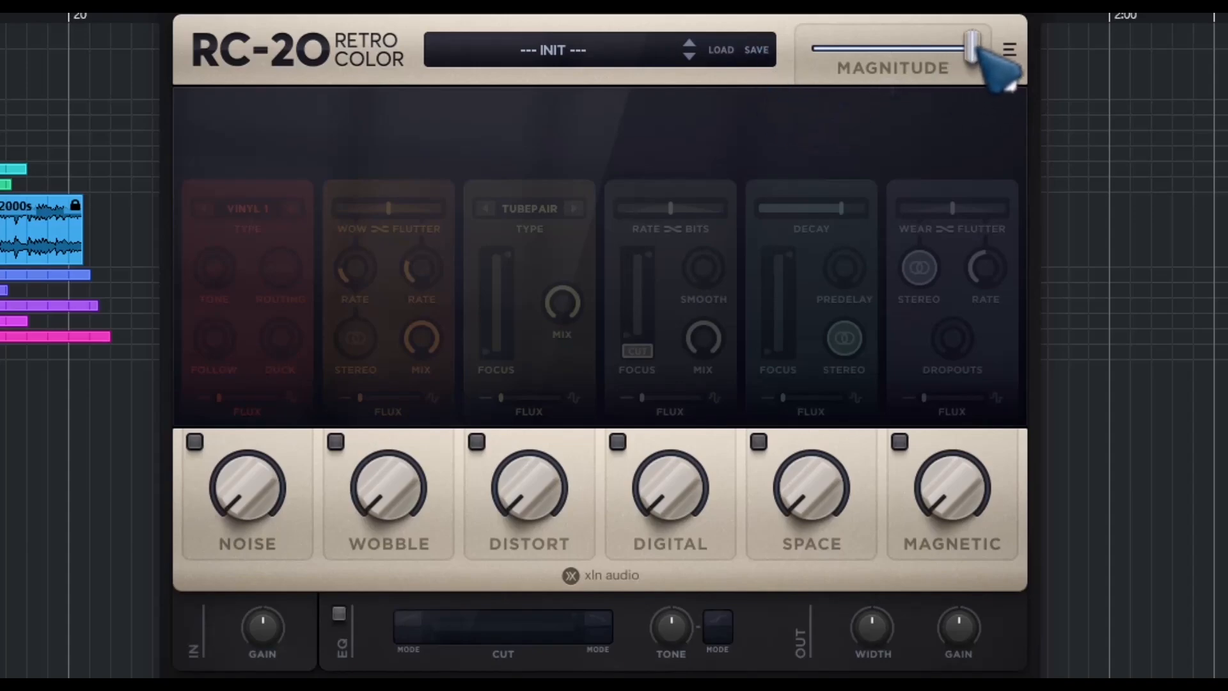
drag(969, 39, 1016, 55)
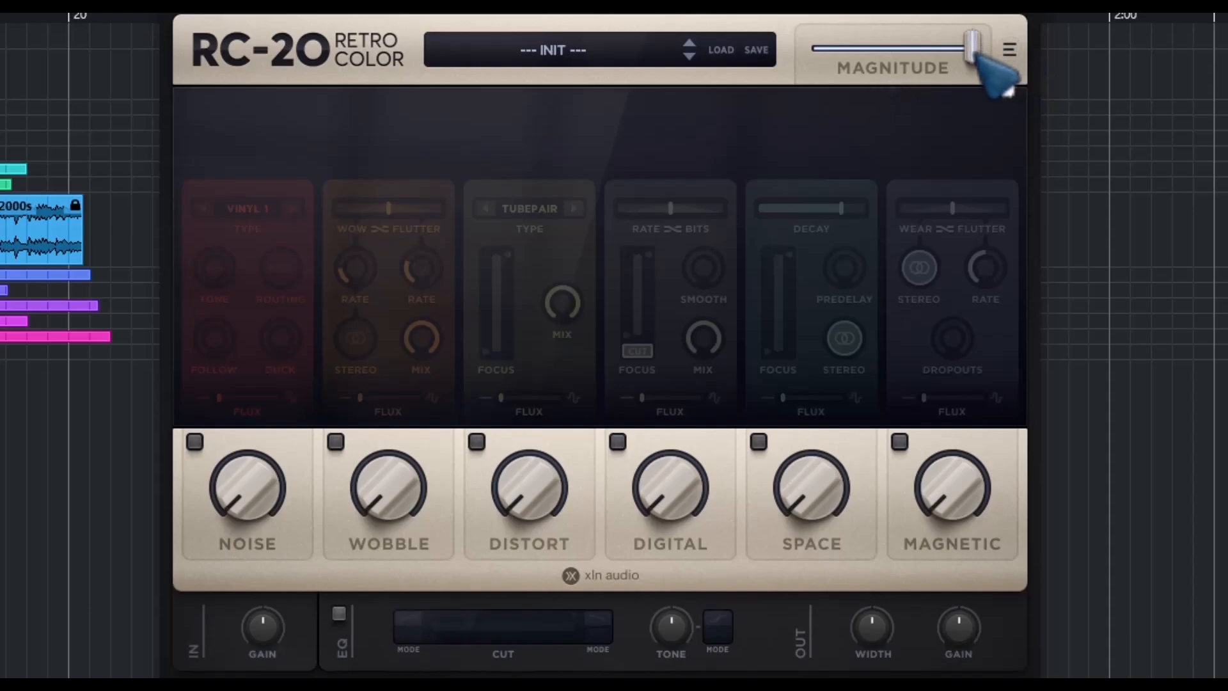
click(1008, 50)
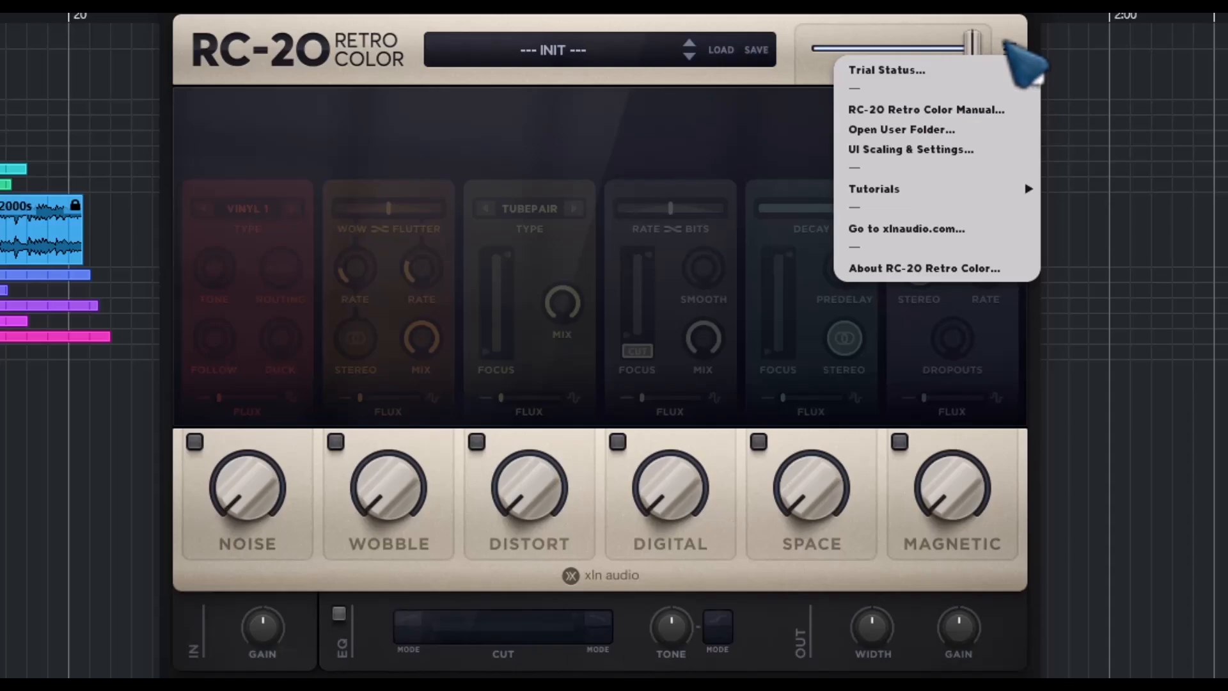
click(1006, 45)
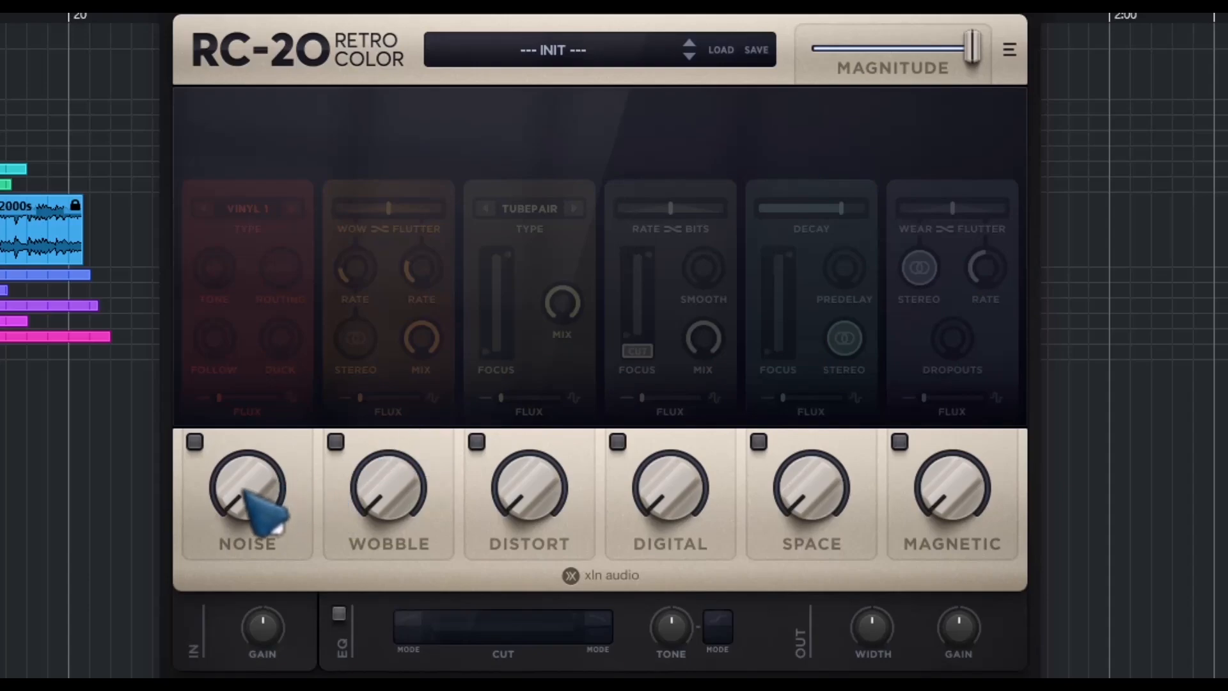
Enable the Noise module and choose Vinyl 1 as its noise type.
click(194, 442)
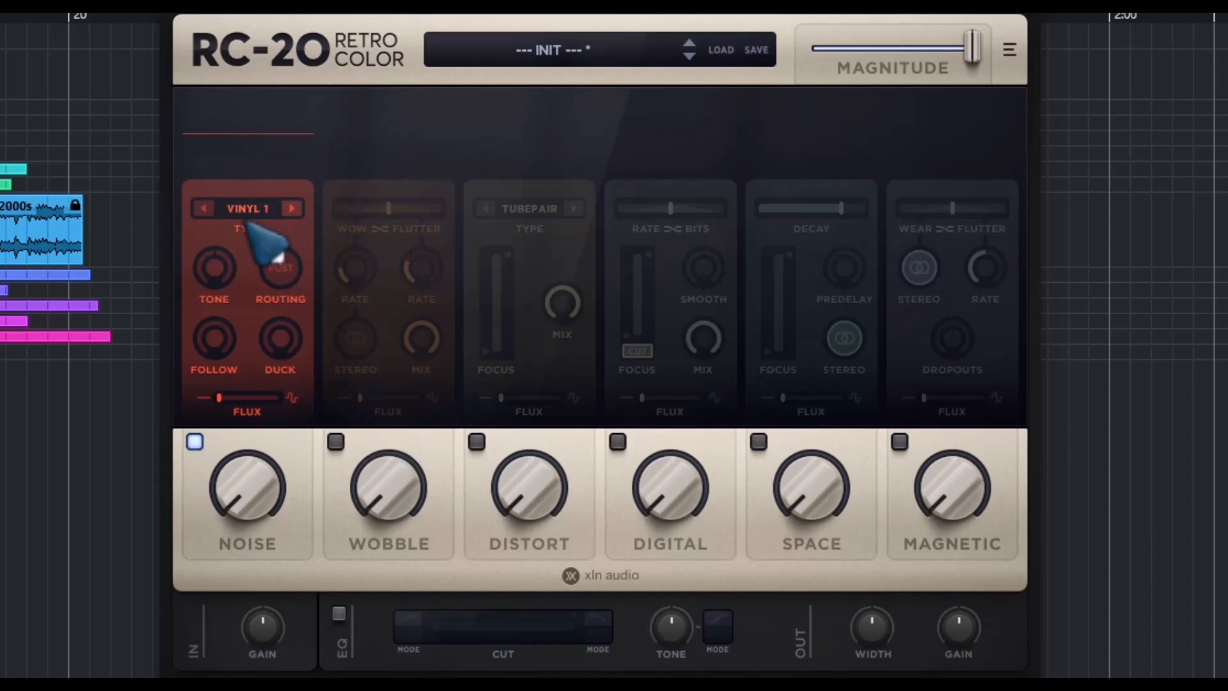
click(245, 211)
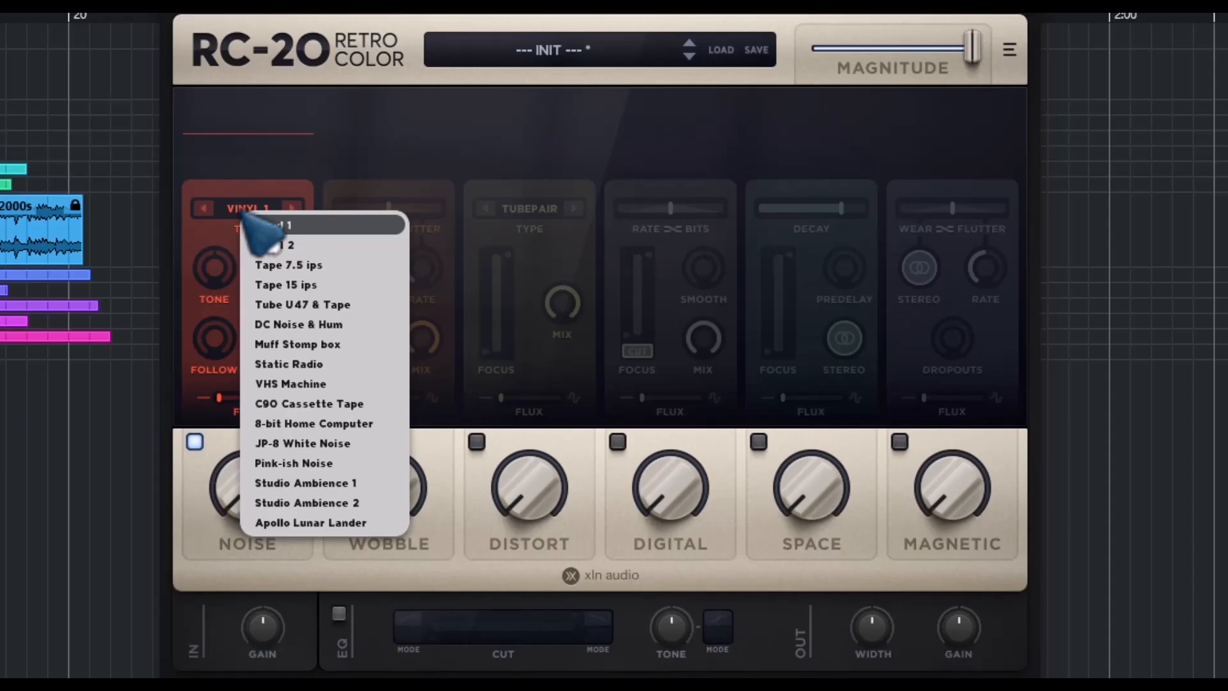
click(272, 223)
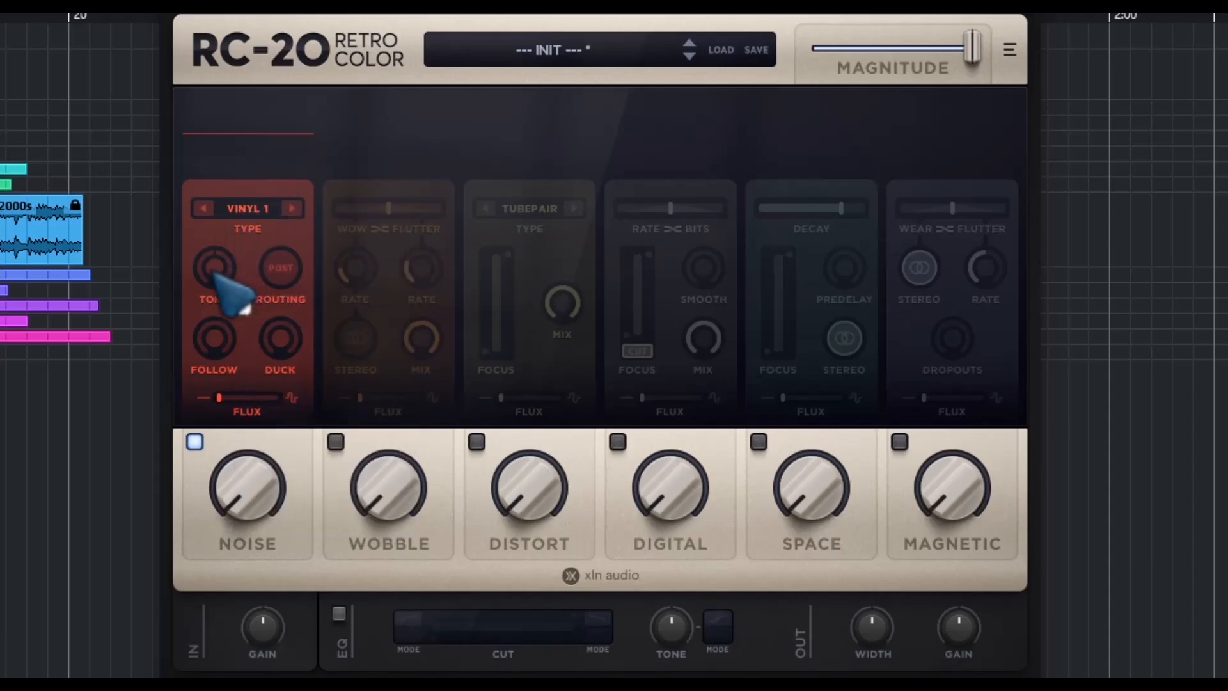
Adjust the vinyl noise with a lower Tone, a Duck of about 51 % and a higher Noise amount.
drag(213, 267, 233, 315)
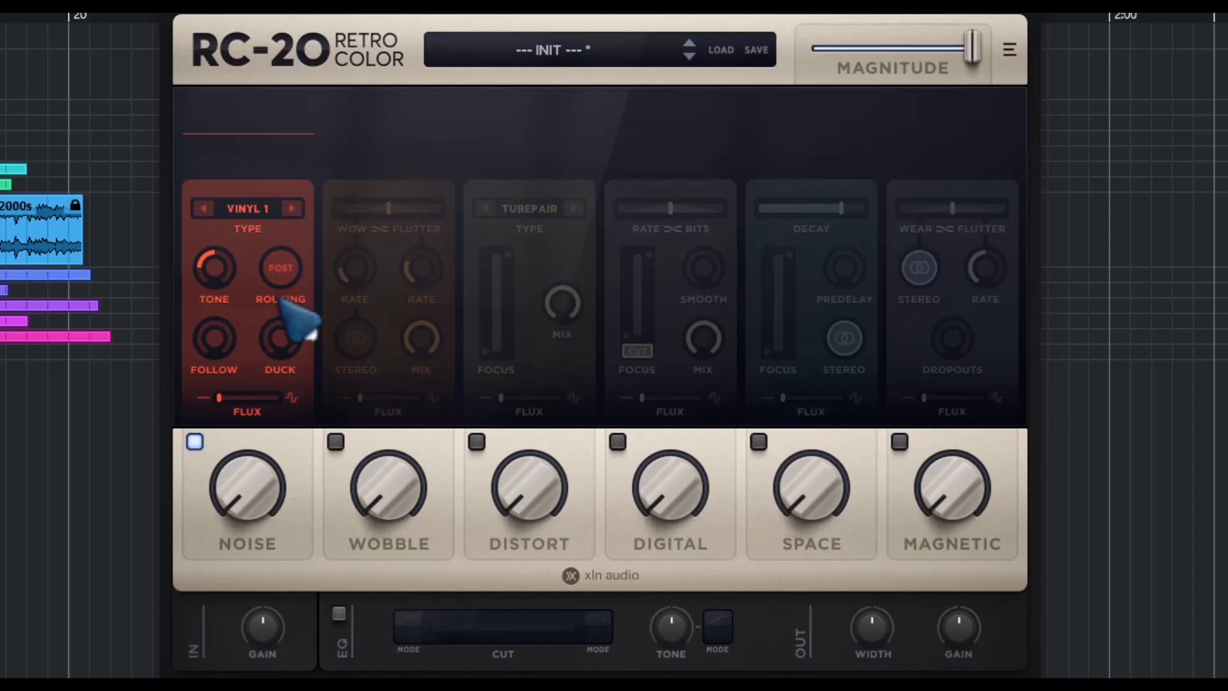
drag(279, 344, 281, 263)
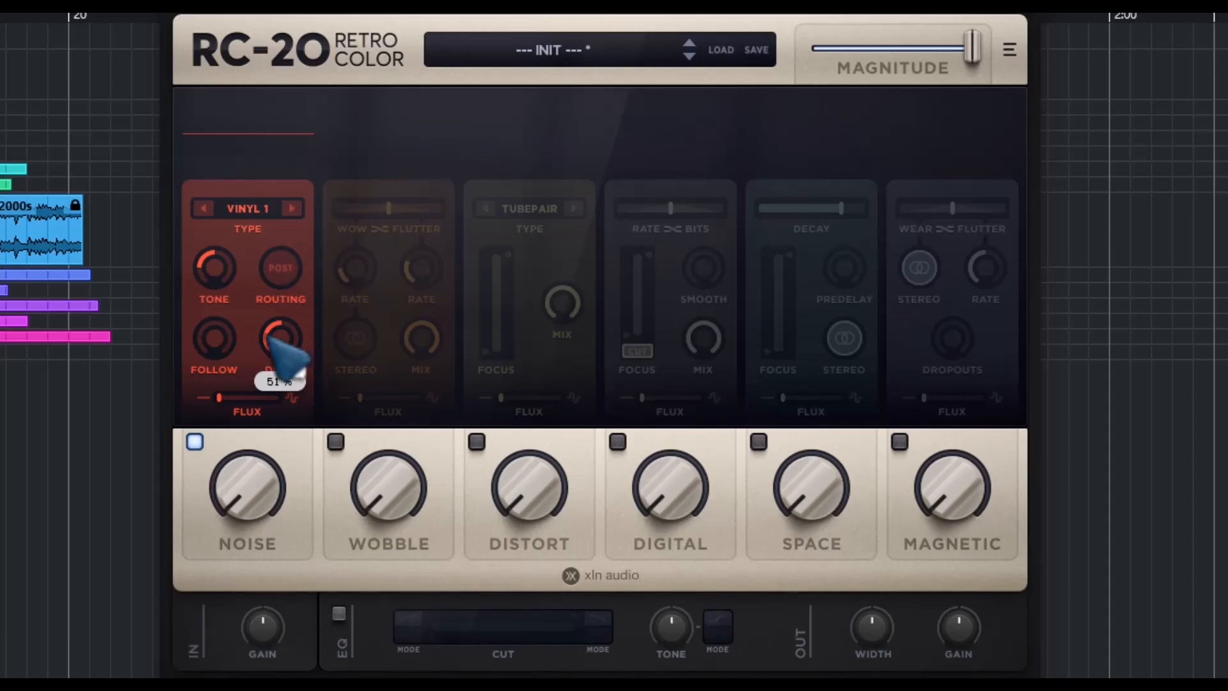
drag(238, 467, 233, 495)
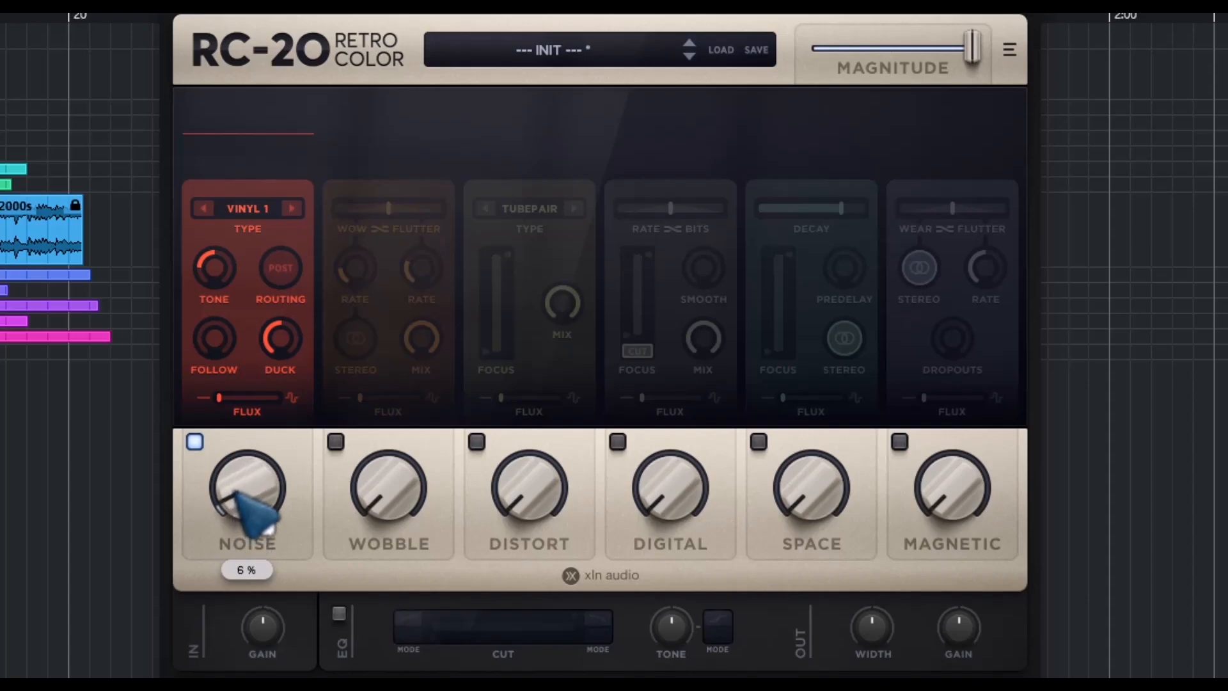
drag(238, 498, 201, 409)
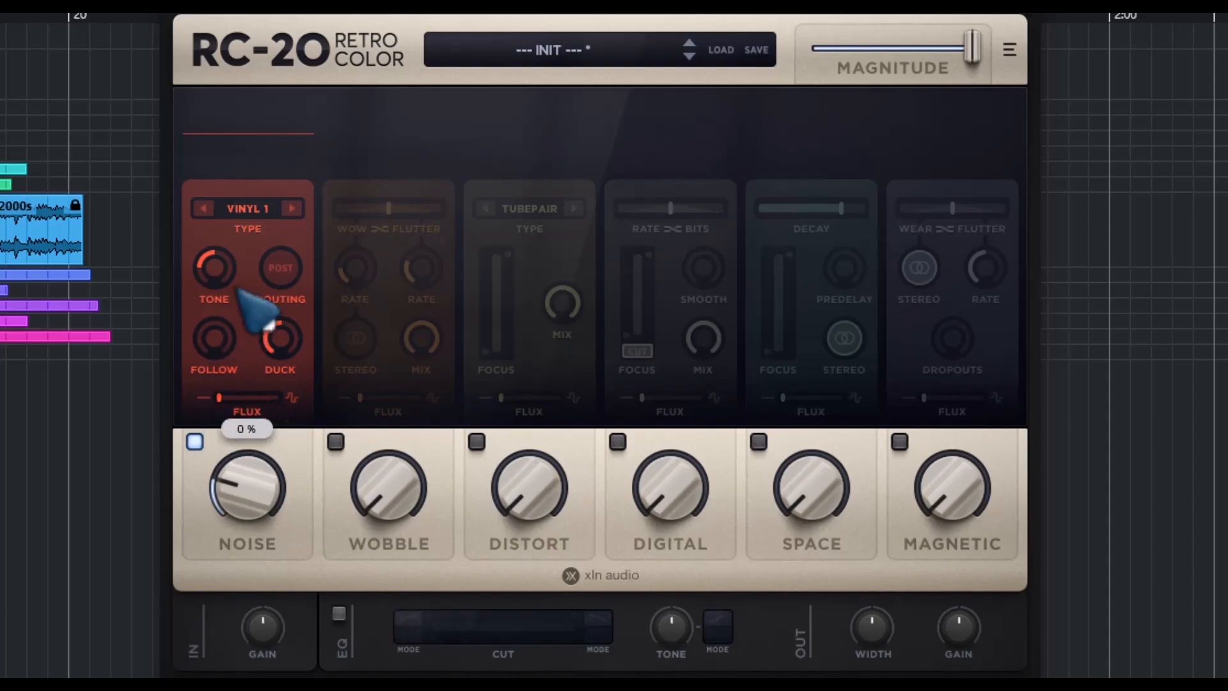
Review the list of available noise types and keep Vinyl 1.
click(264, 212)
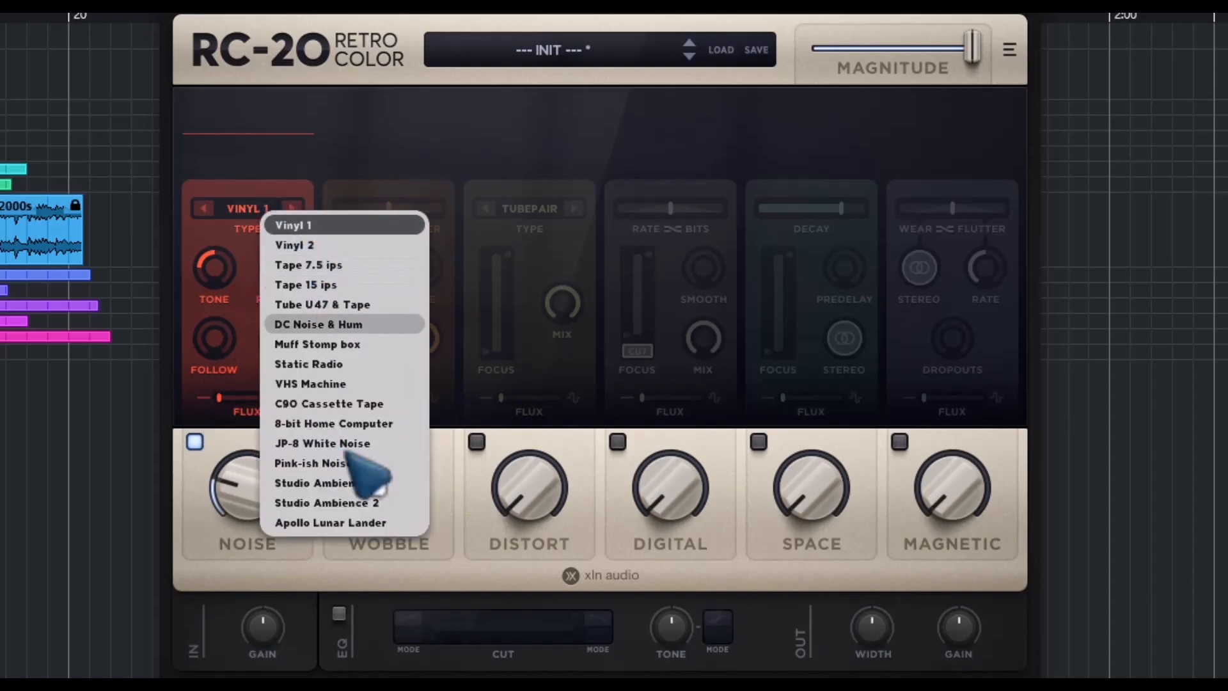
click(243, 224)
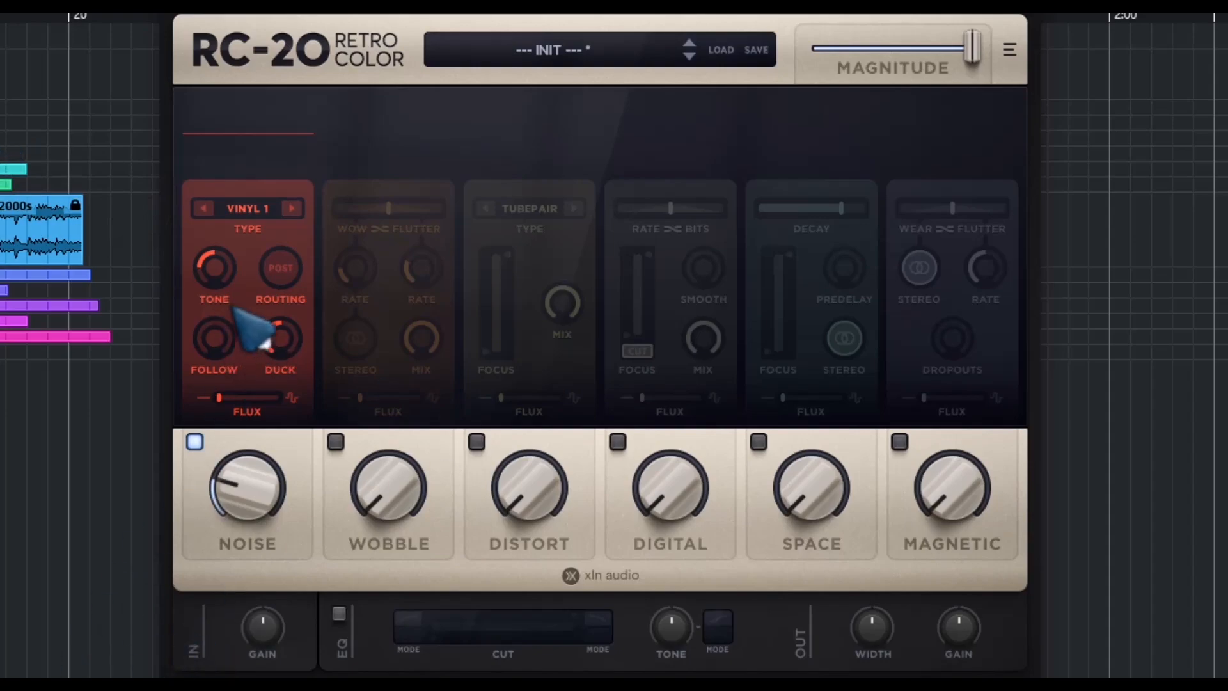
drag(229, 337, 256, 375)
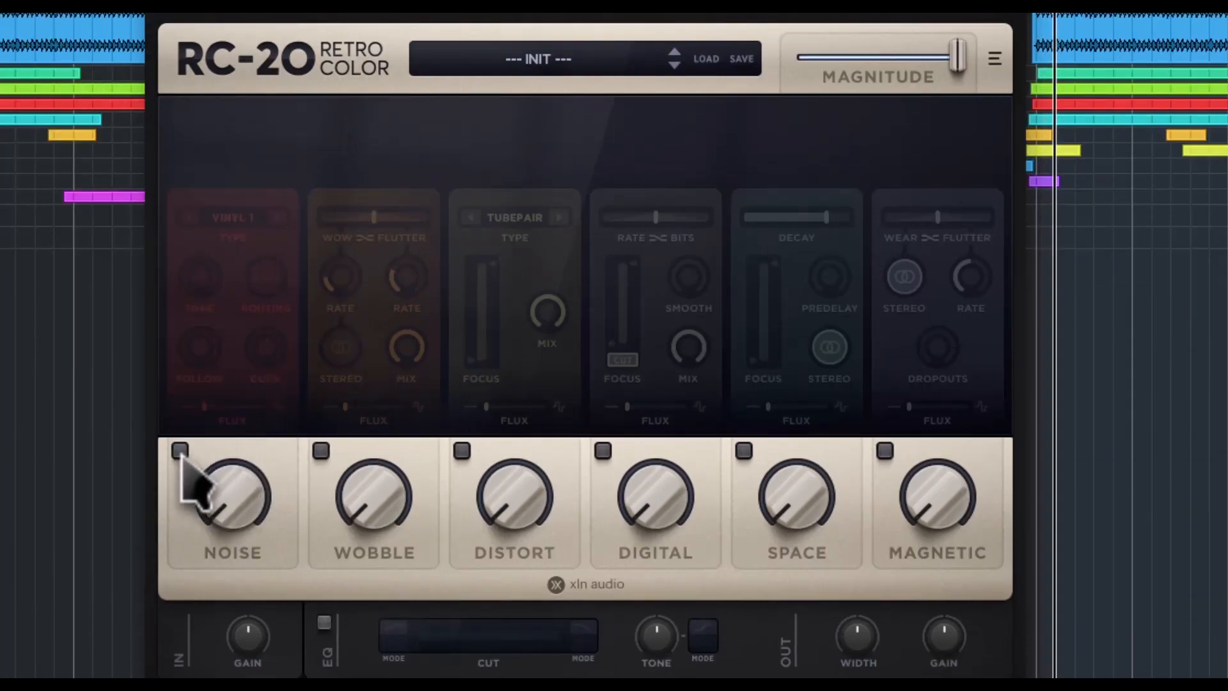
Enable the Noise module and set its amount to 60 %.
click(180, 450)
drag(241, 534, 225, 230)
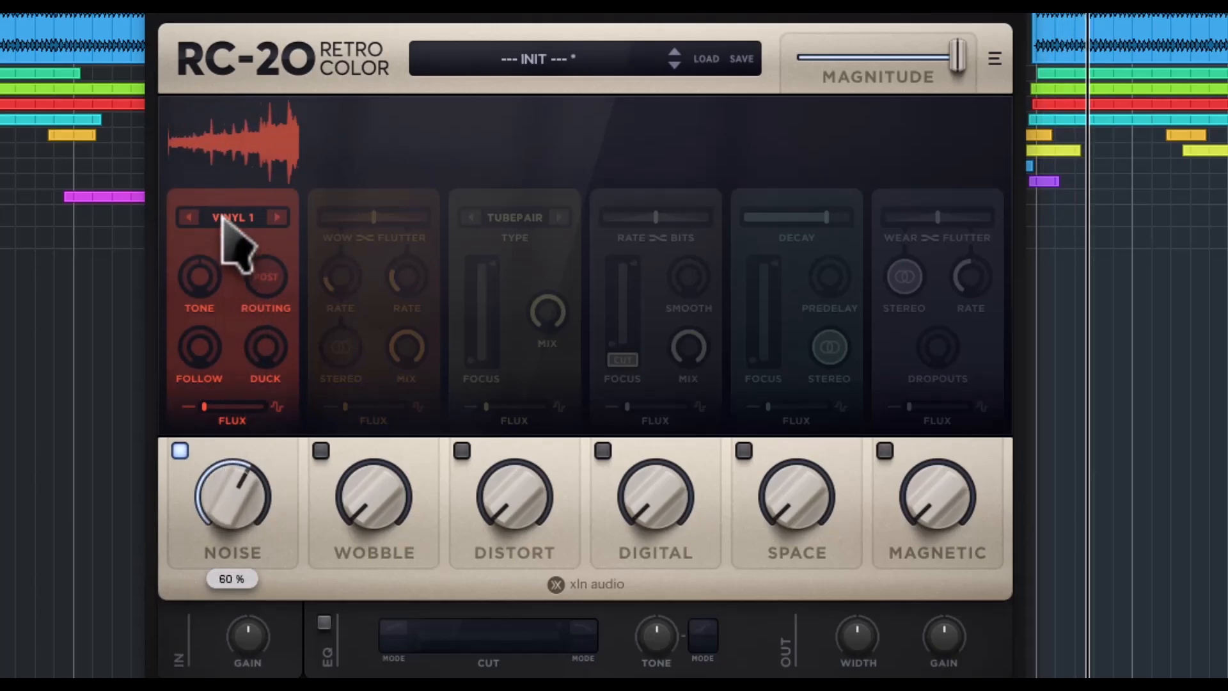
Audition other noise types, including Tape 7.5 ips, Tape 15 ips, Tube U47 & Tape, Apollo Lunar Lander and Studio Ambience 2, and return to Vinyl 1.
click(277, 218)
click(278, 217)
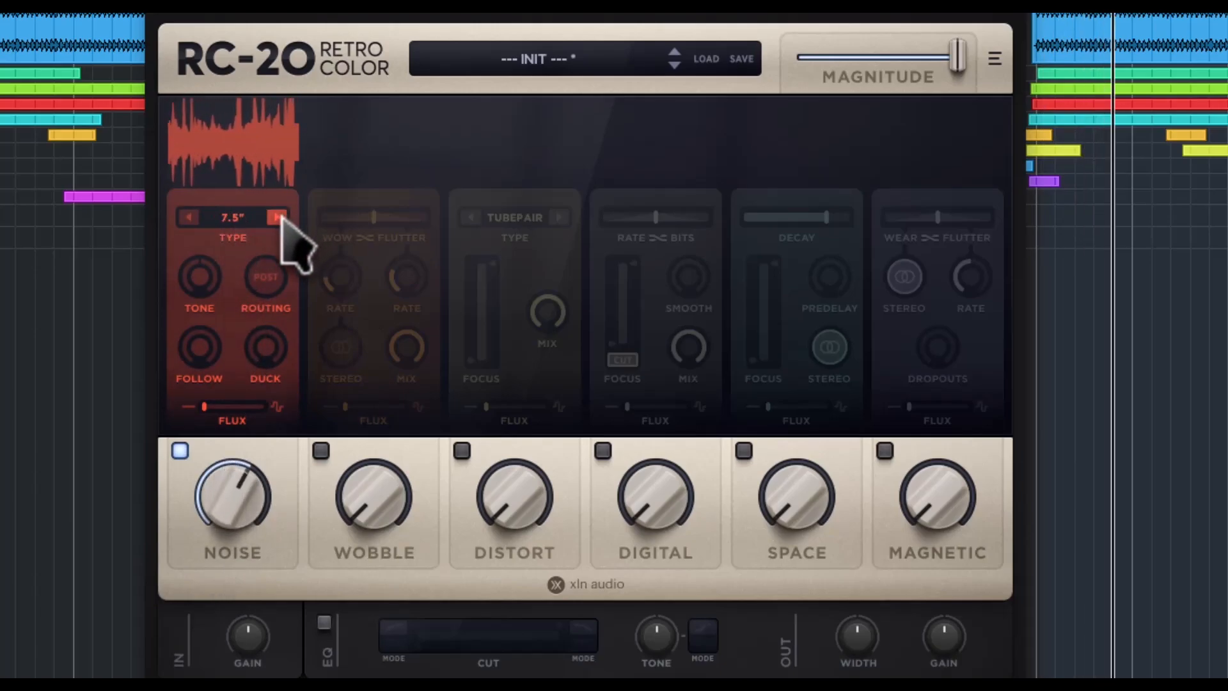
click(277, 217)
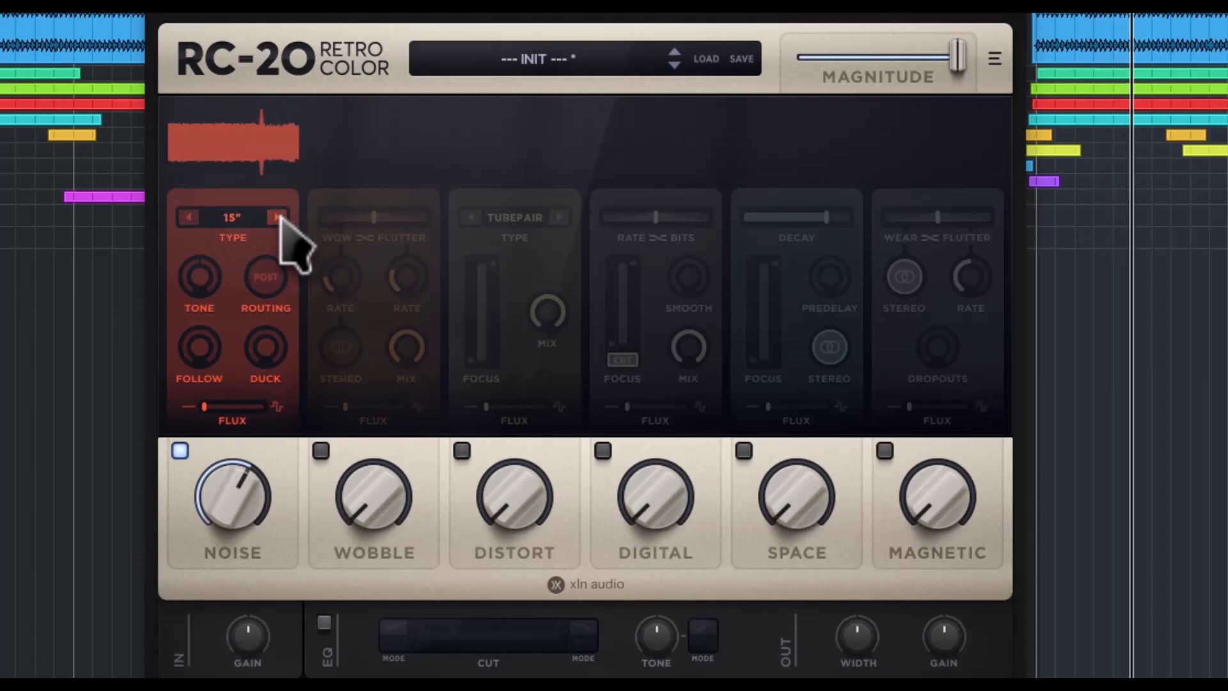
click(278, 217)
click(250, 220)
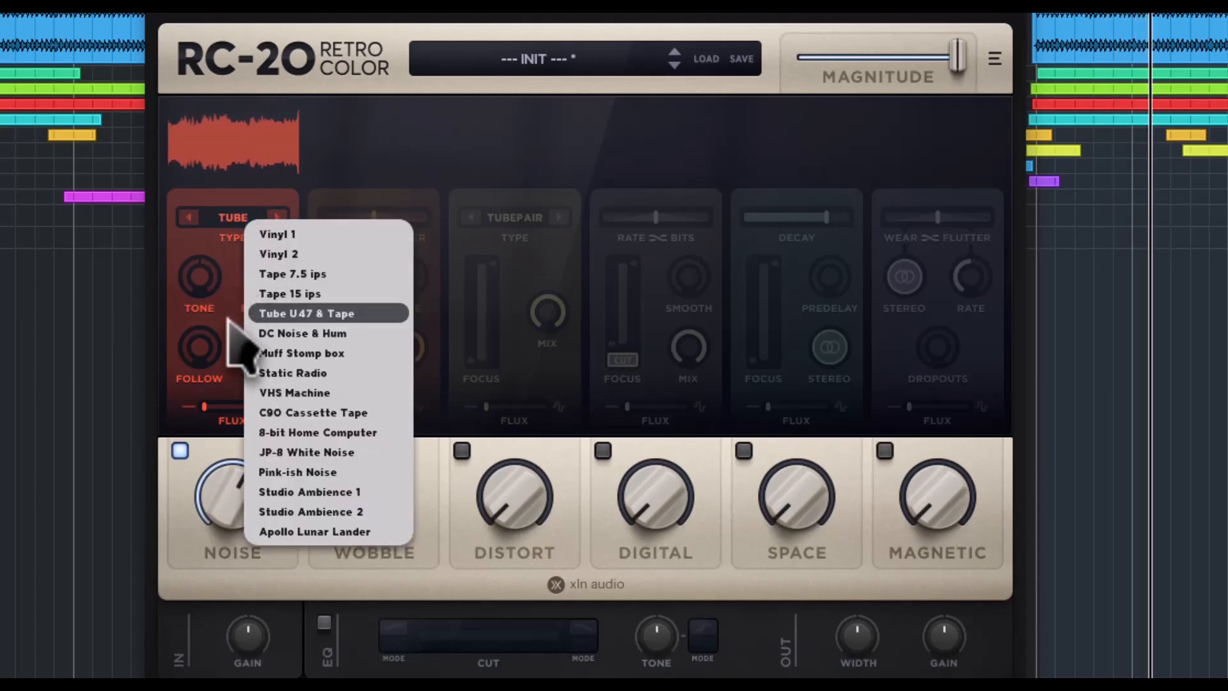
click(328, 531)
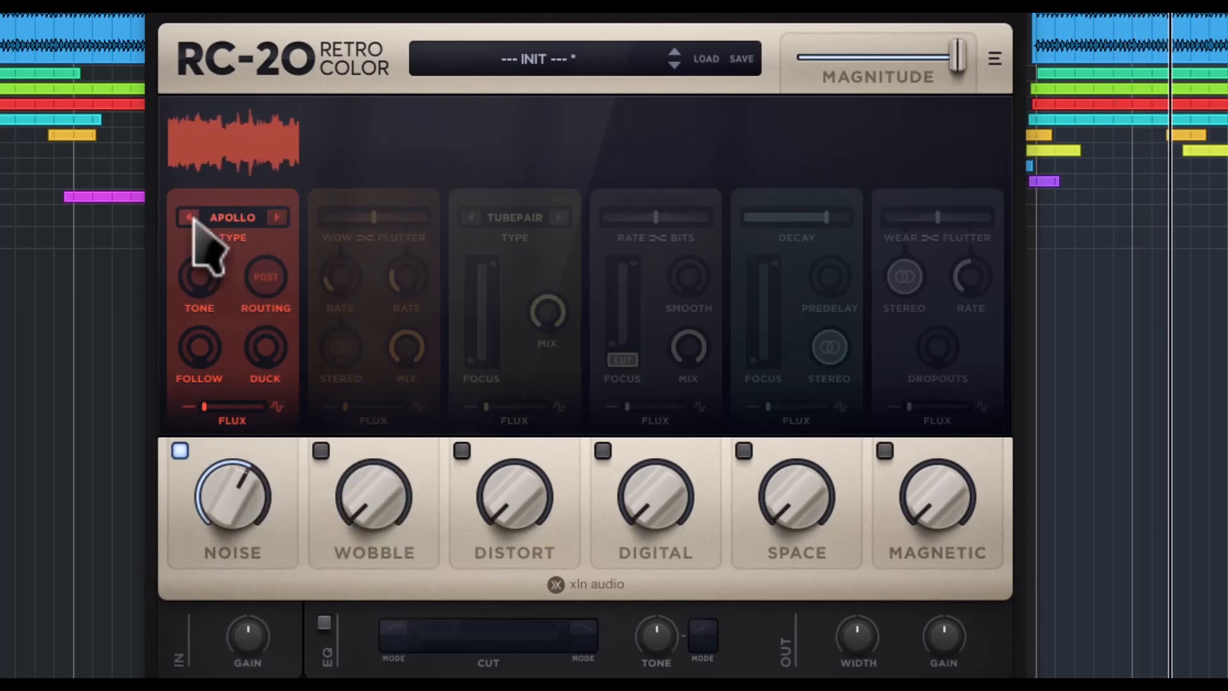
click(189, 218)
click(230, 219)
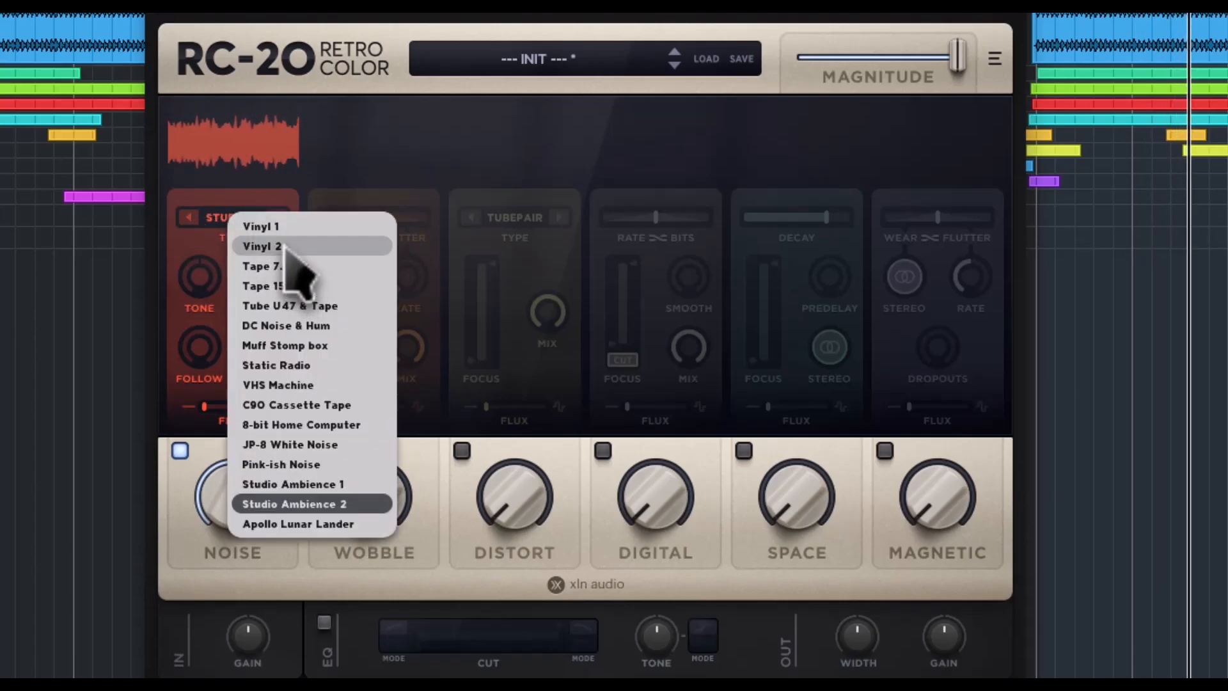
click(275, 227)
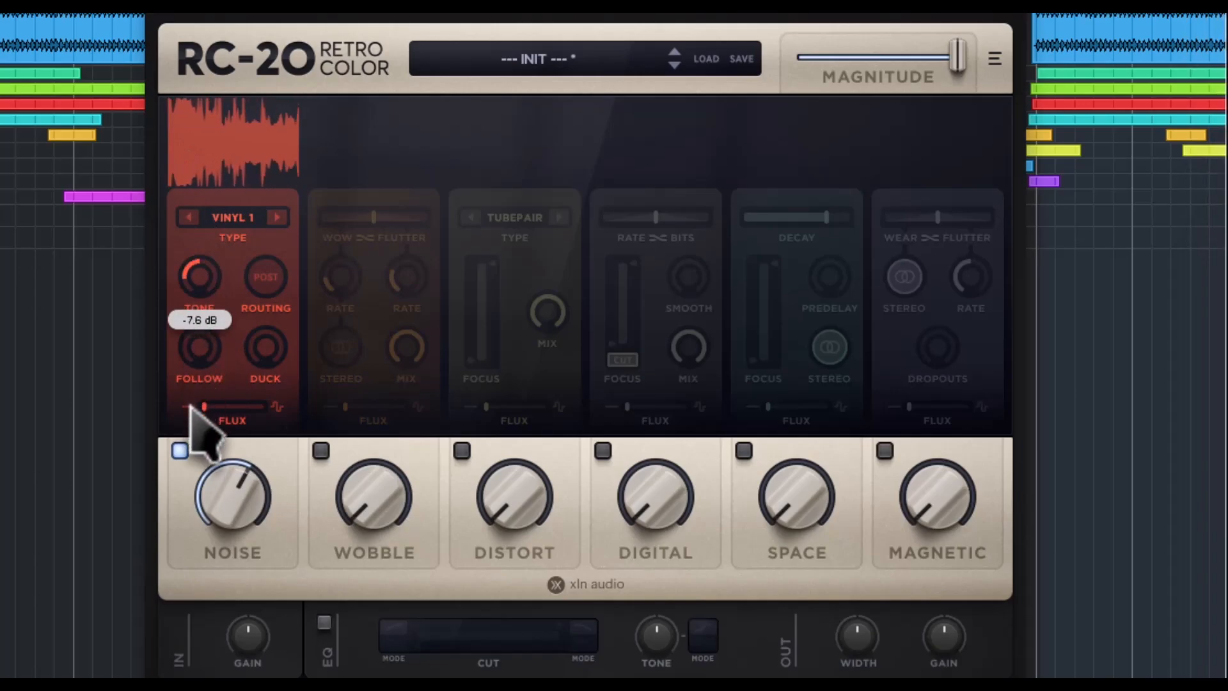
Try a lower noise Tone, reset it to 0.0 dB, and raise Follow to about 65 %.
drag(190, 405, 190, 424)
double_click(202, 280)
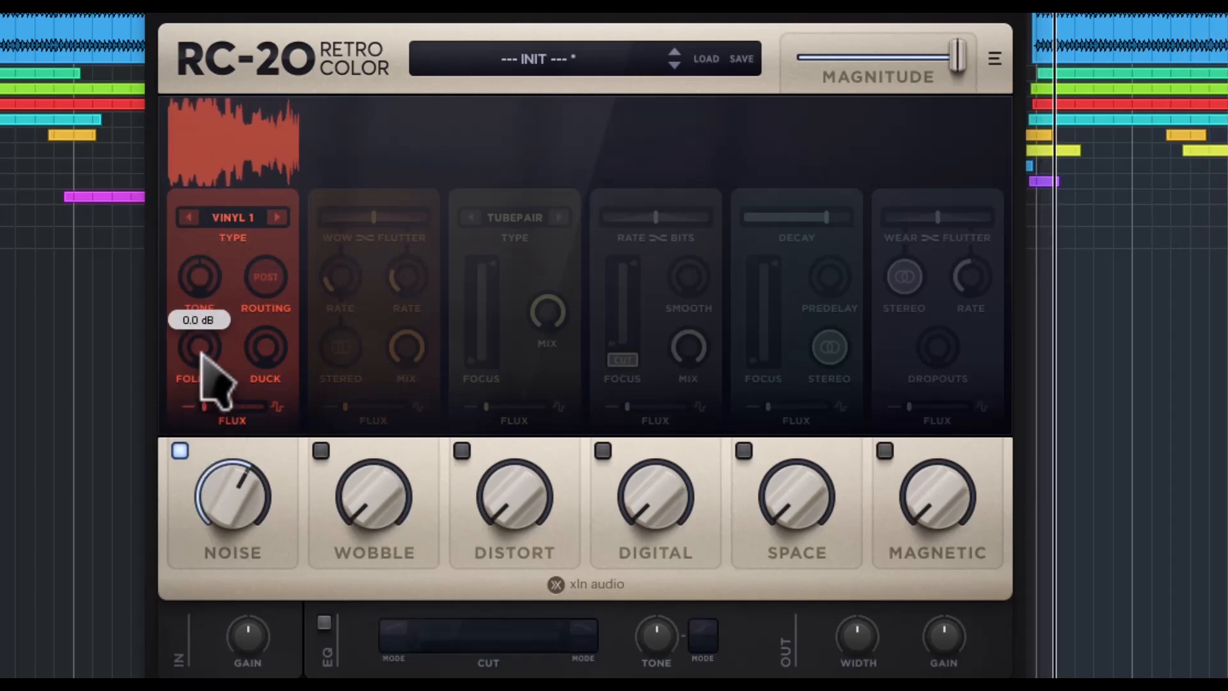
drag(202, 352, 181, 200)
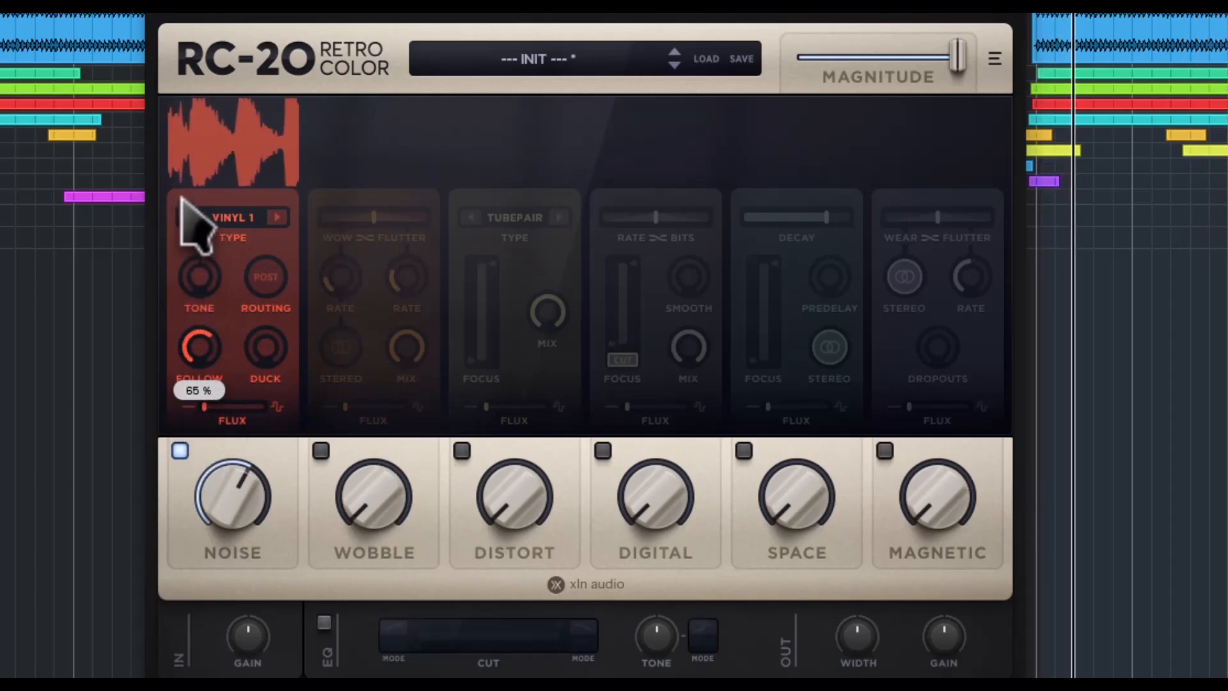
drag(204, 406, 107, 433)
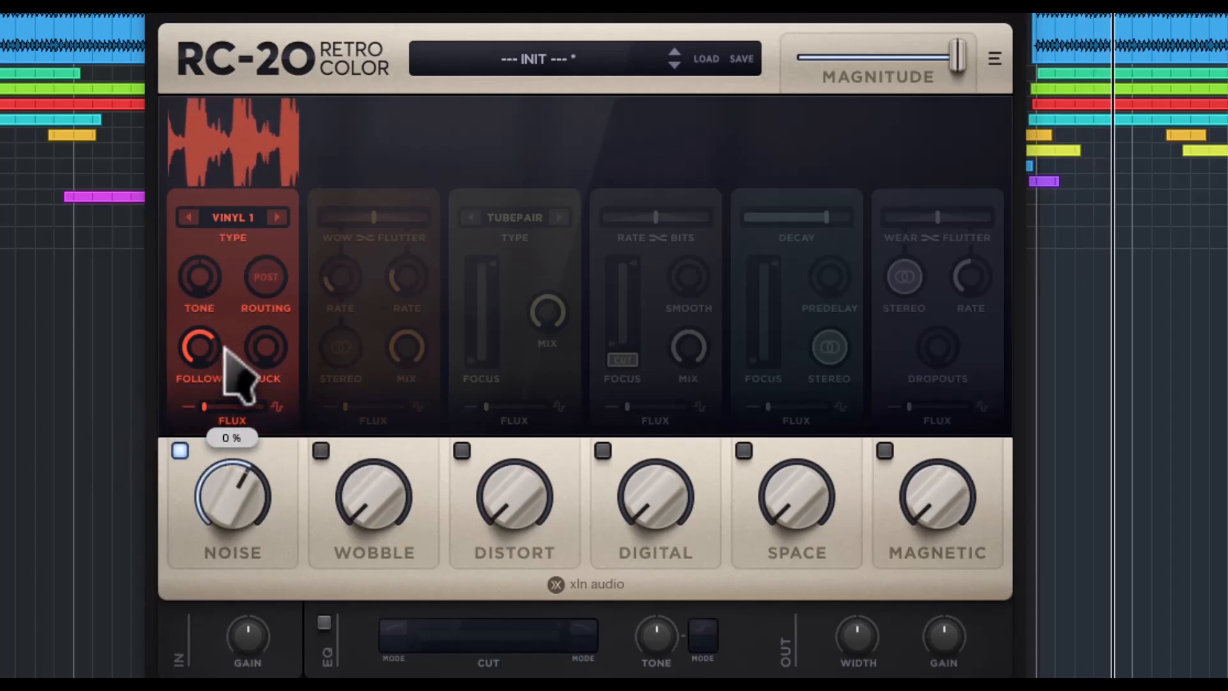
Try the Noise amount at 65 %, switch the noise type to Vinyl 2, and turn the amount down.
drag(225, 349, 271, 275)
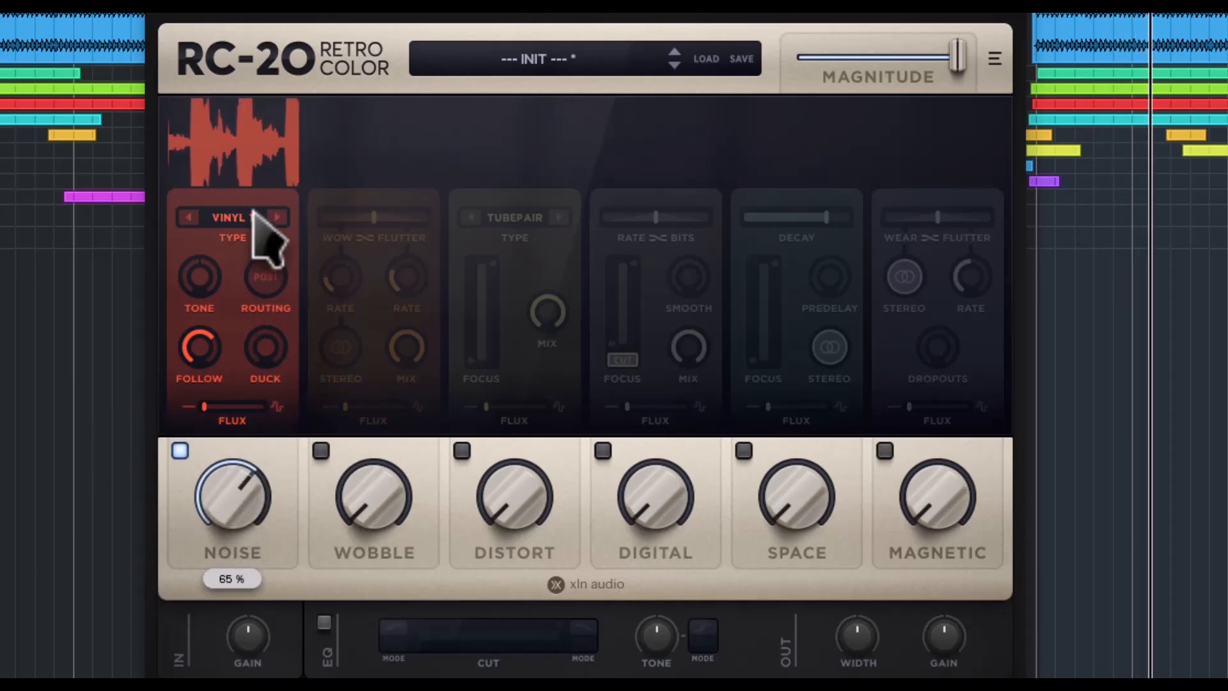
click(277, 218)
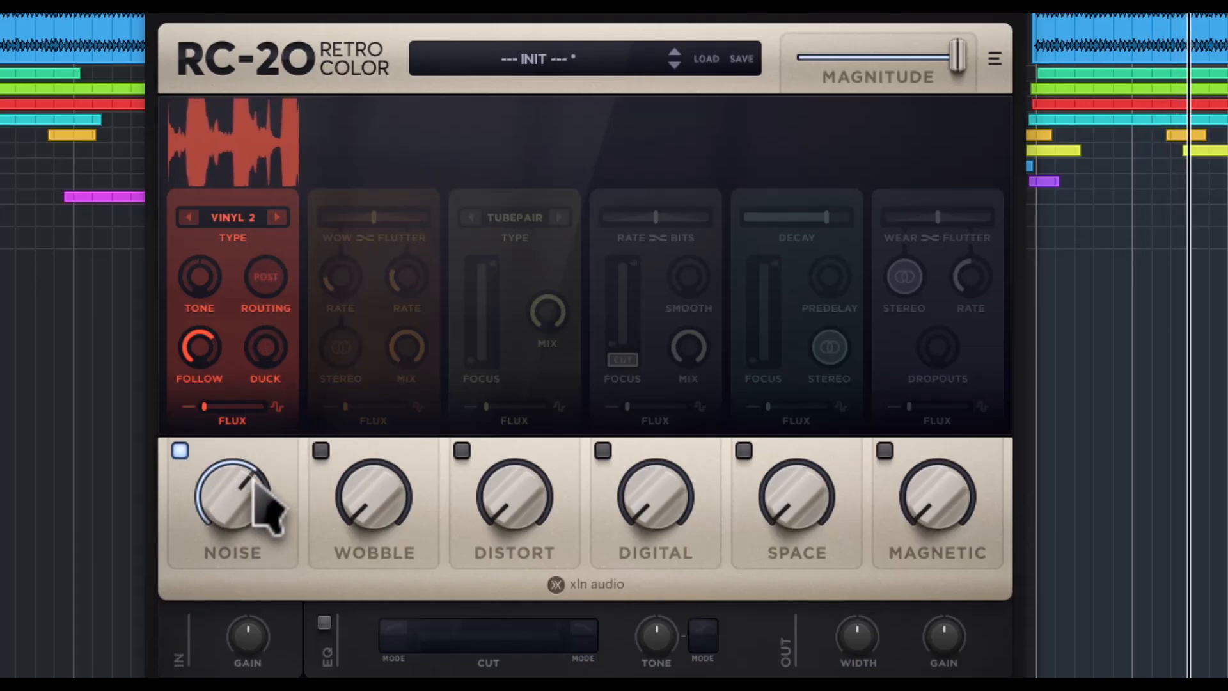
drag(252, 480, 254, 684)
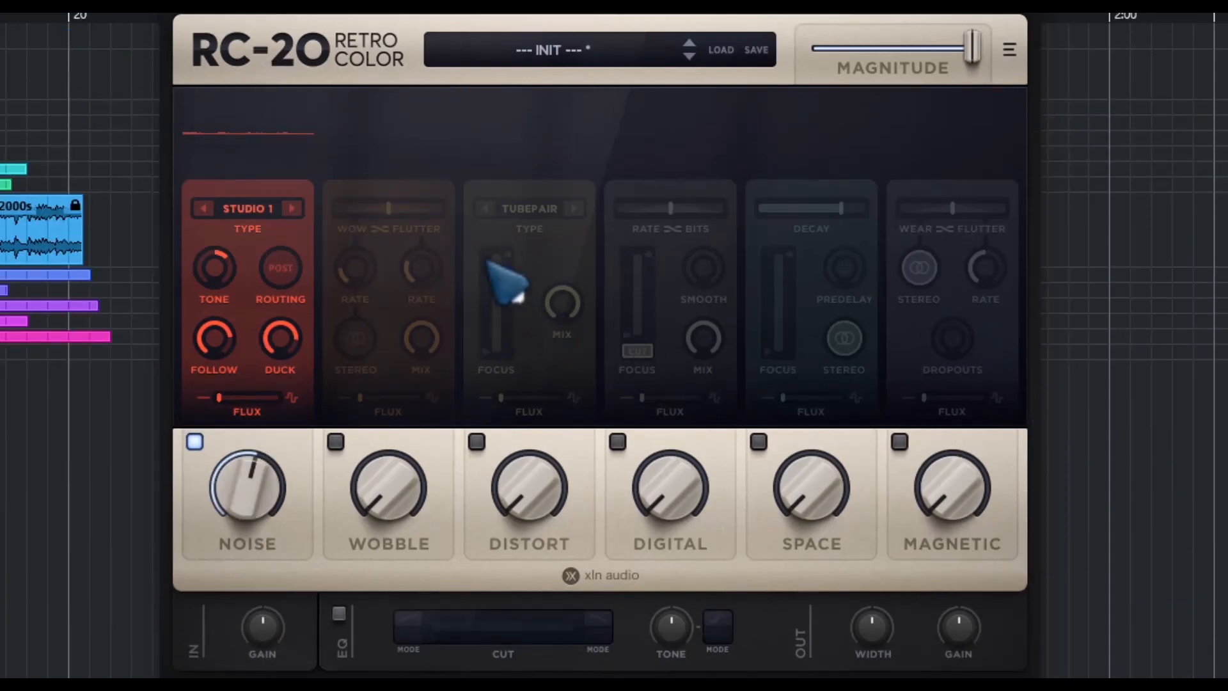
Change the noise type to Studio Ambience 2.
click(249, 218)
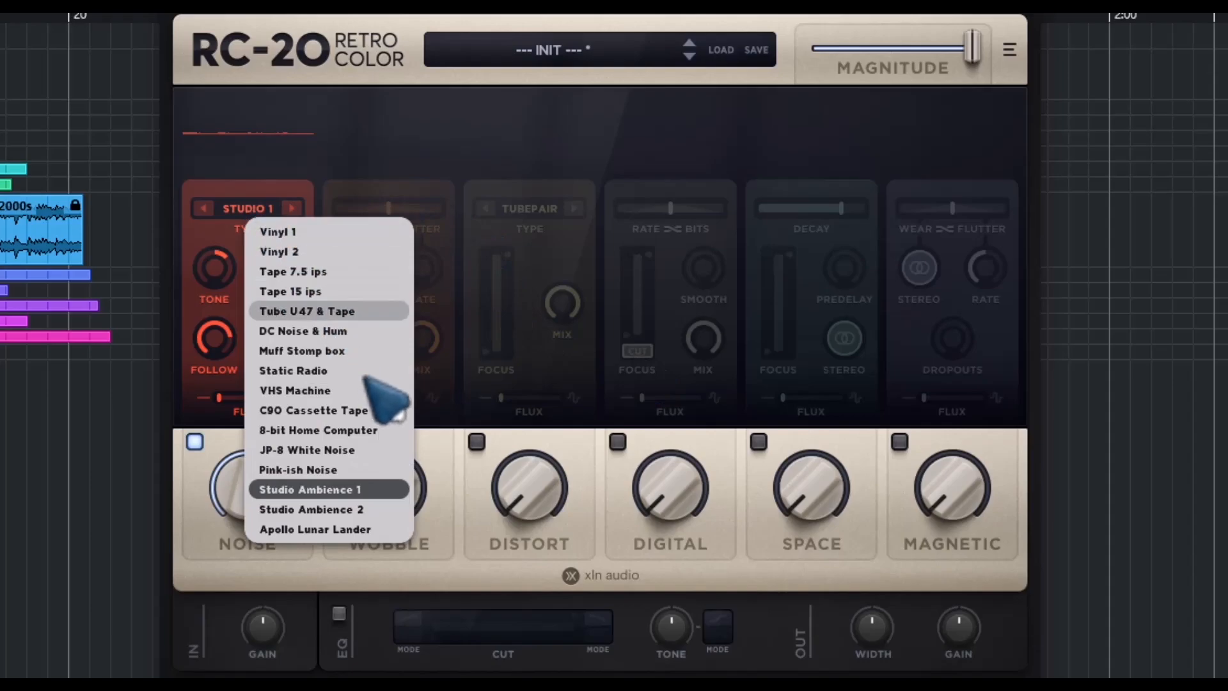
click(345, 509)
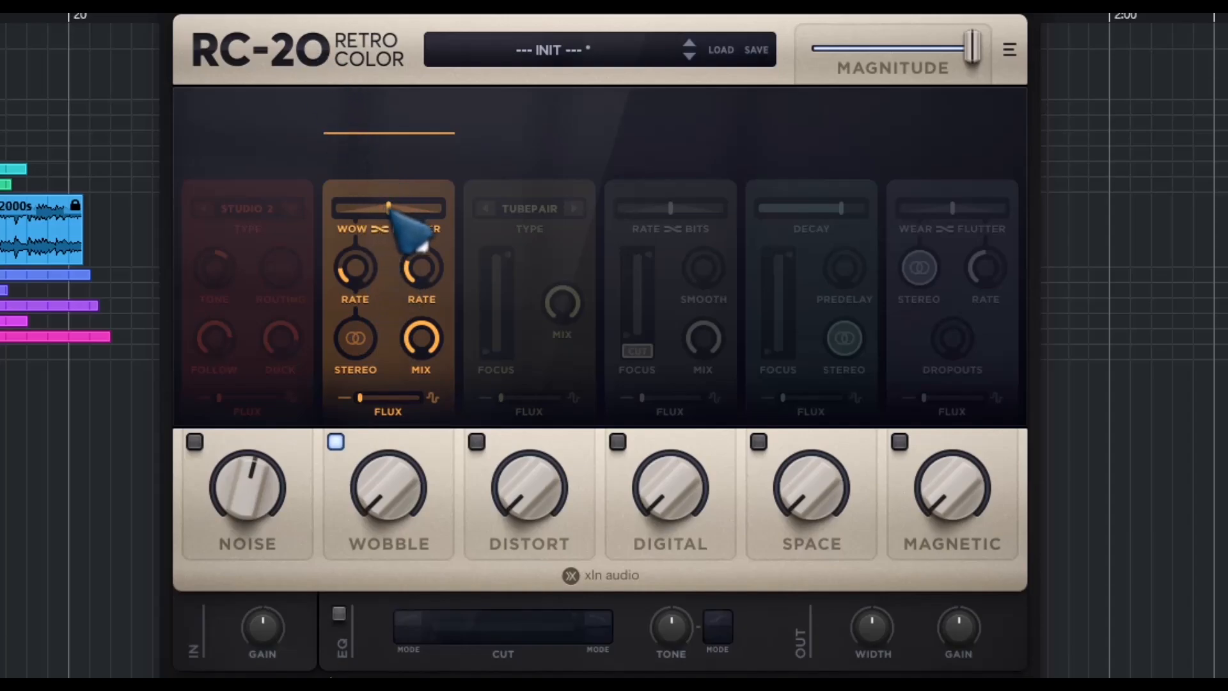
Shift the Wobble balance toward Flutter, raise the Flutter Rate, and turn on Stereo.
drag(389, 207, 390, 233)
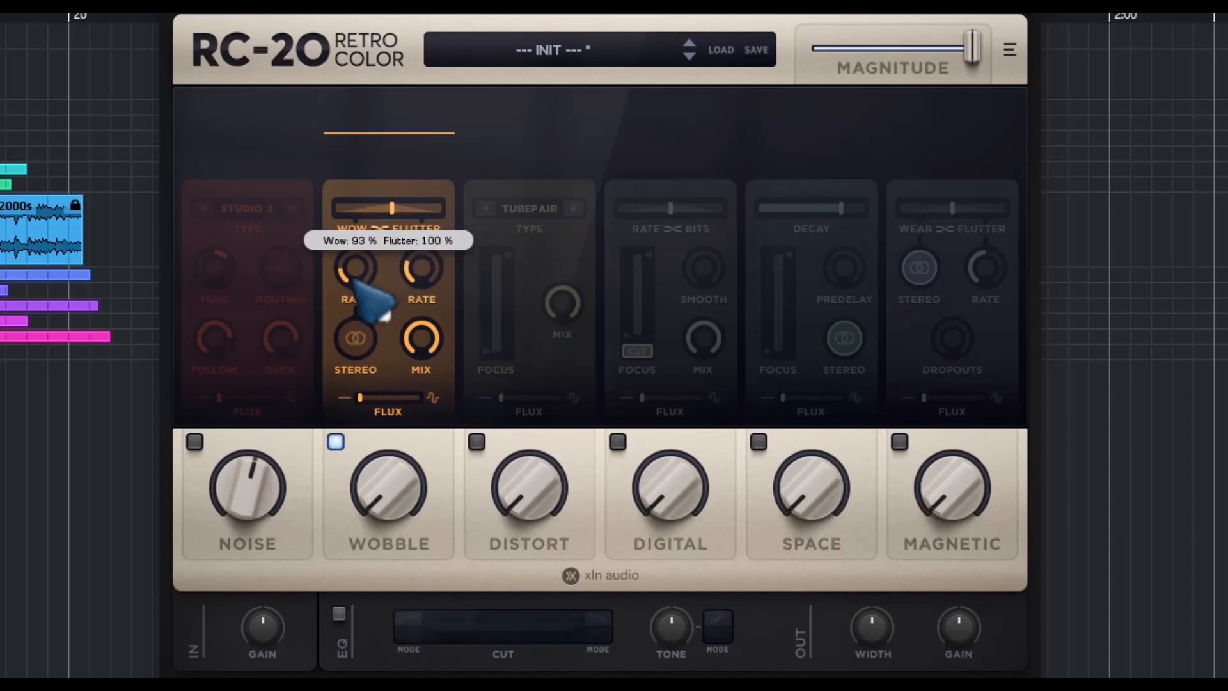
drag(349, 274, 421, 277)
click(358, 341)
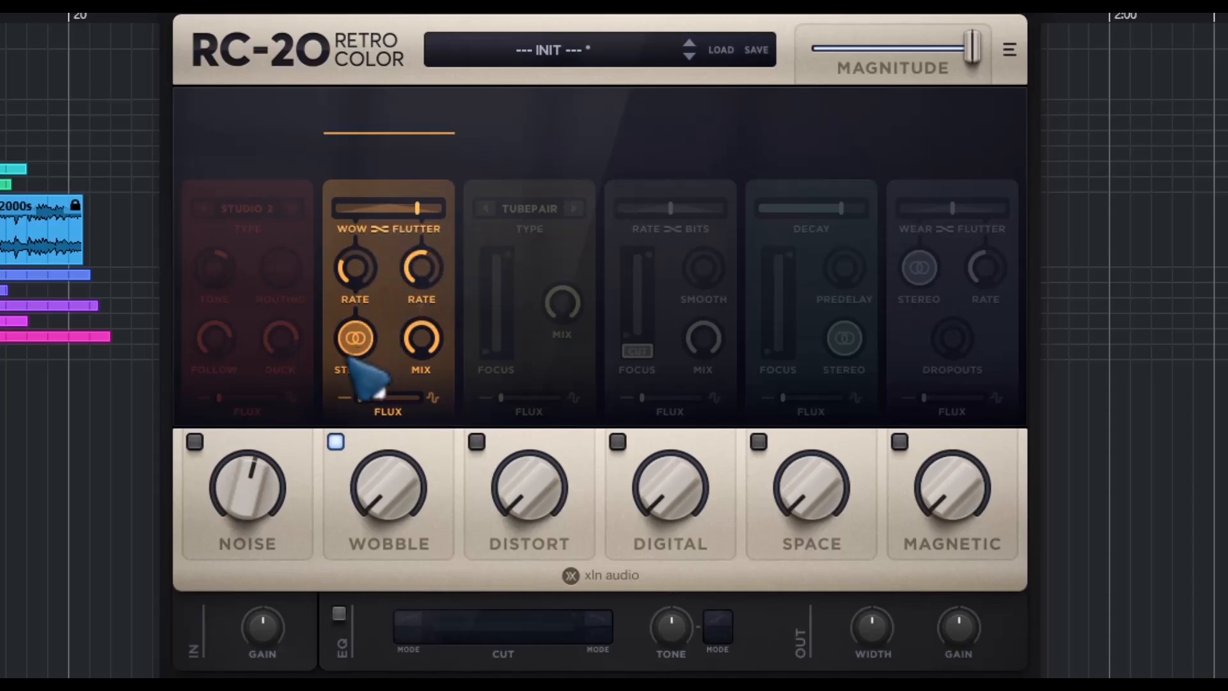
Try the Wobble module's Mix and amount controls and its Flux at 100 %.
drag(424, 404, 442, 313)
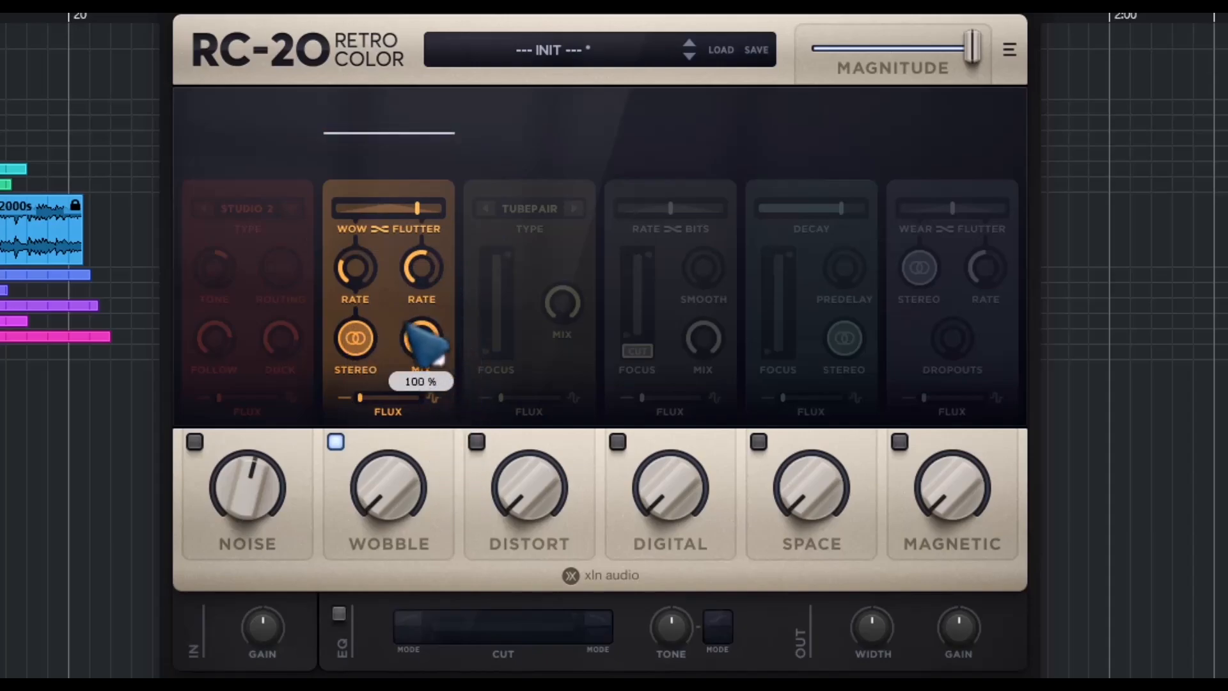
drag(372, 403, 420, 406)
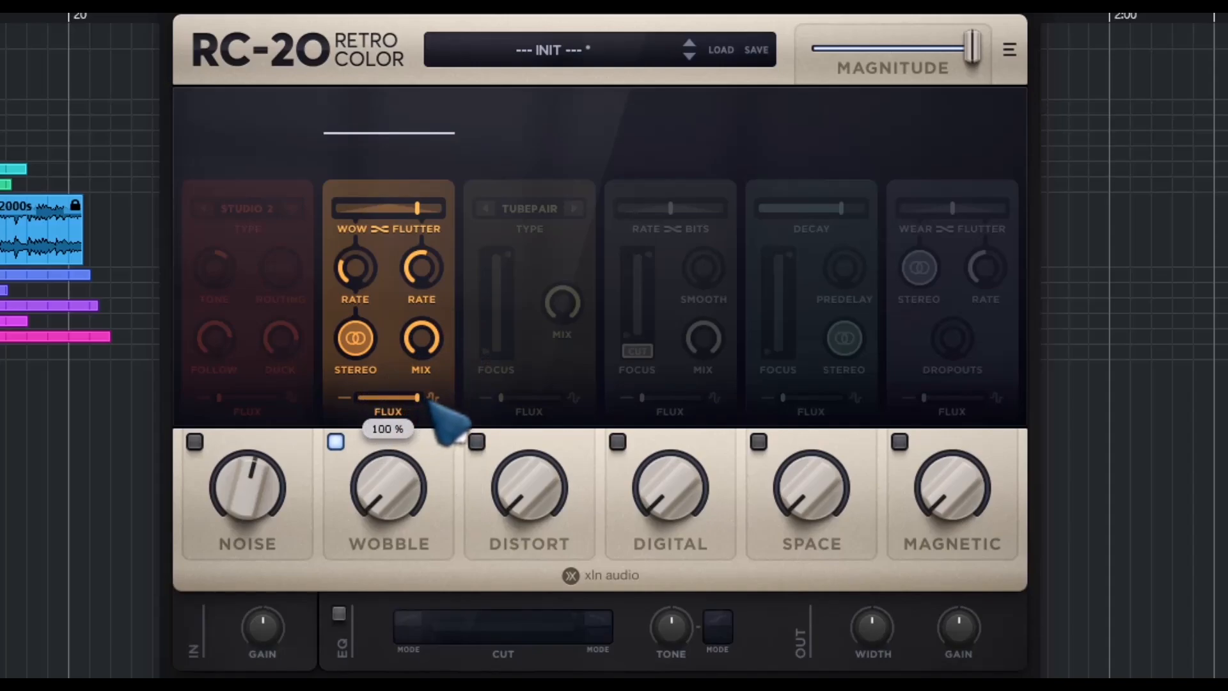
drag(430, 399, 365, 416)
drag(398, 512, 392, 548)
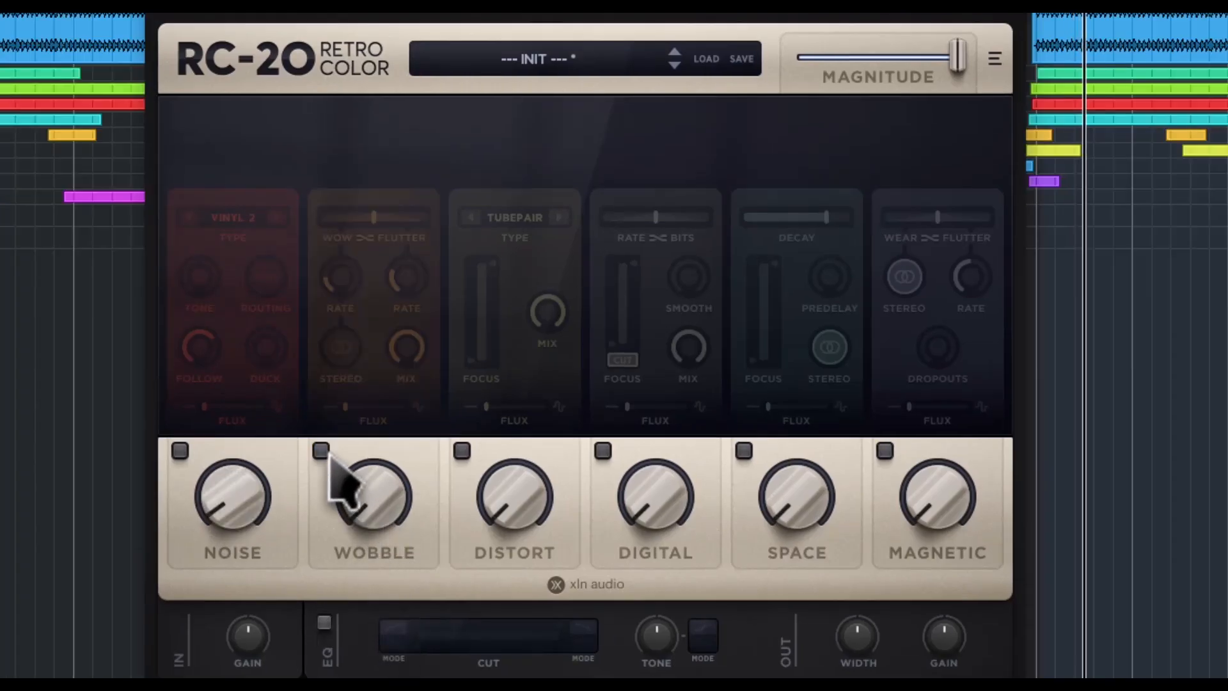
Enable Wobble at 100 % with the balance fully at Wow, and raise the Wow Rate.
click(321, 450)
drag(375, 529, 416, 77)
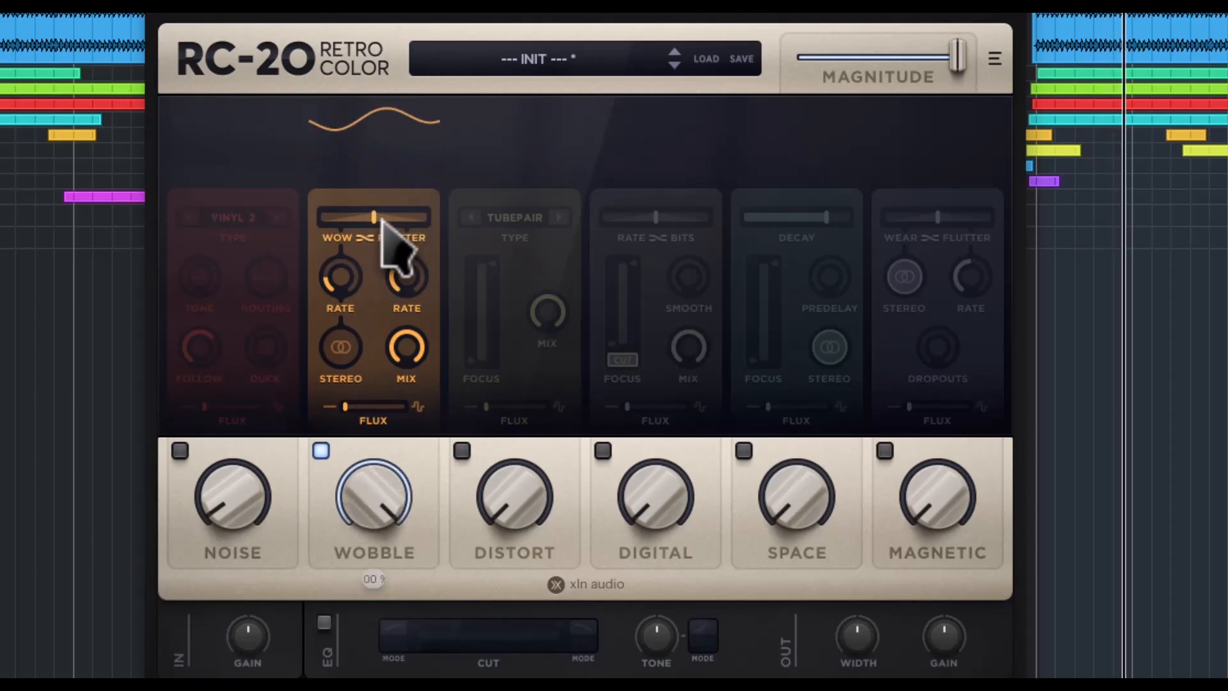
drag(382, 218, 327, 240)
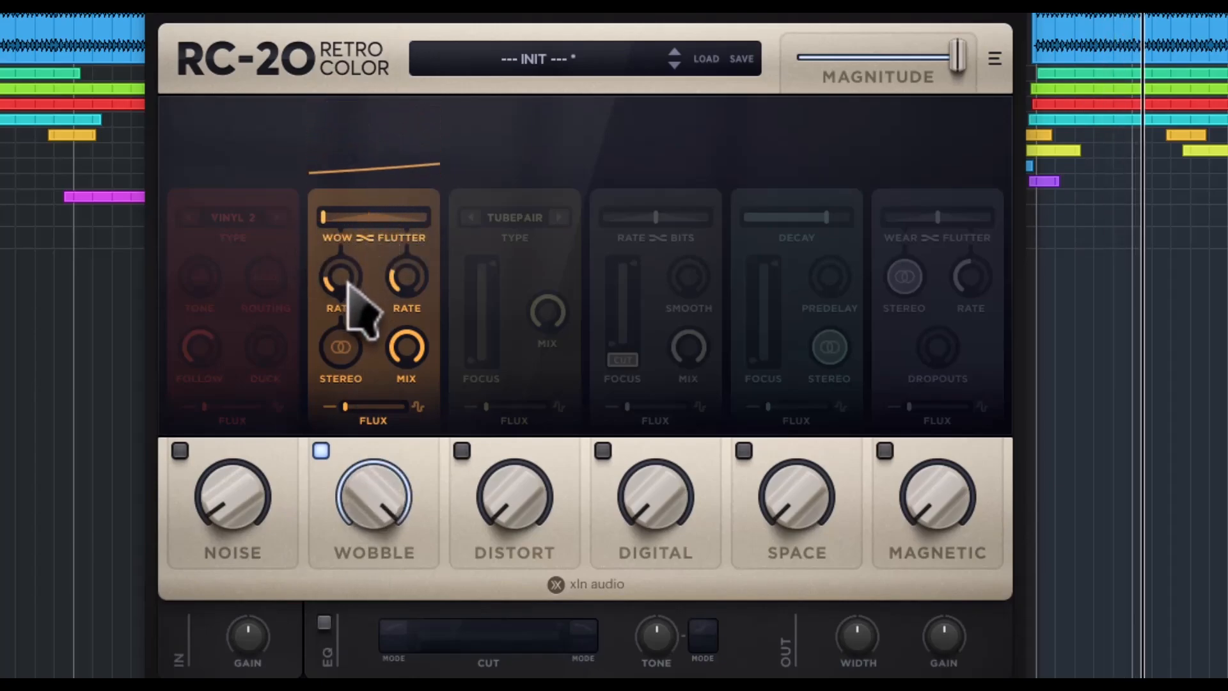
drag(348, 283, 365, 58)
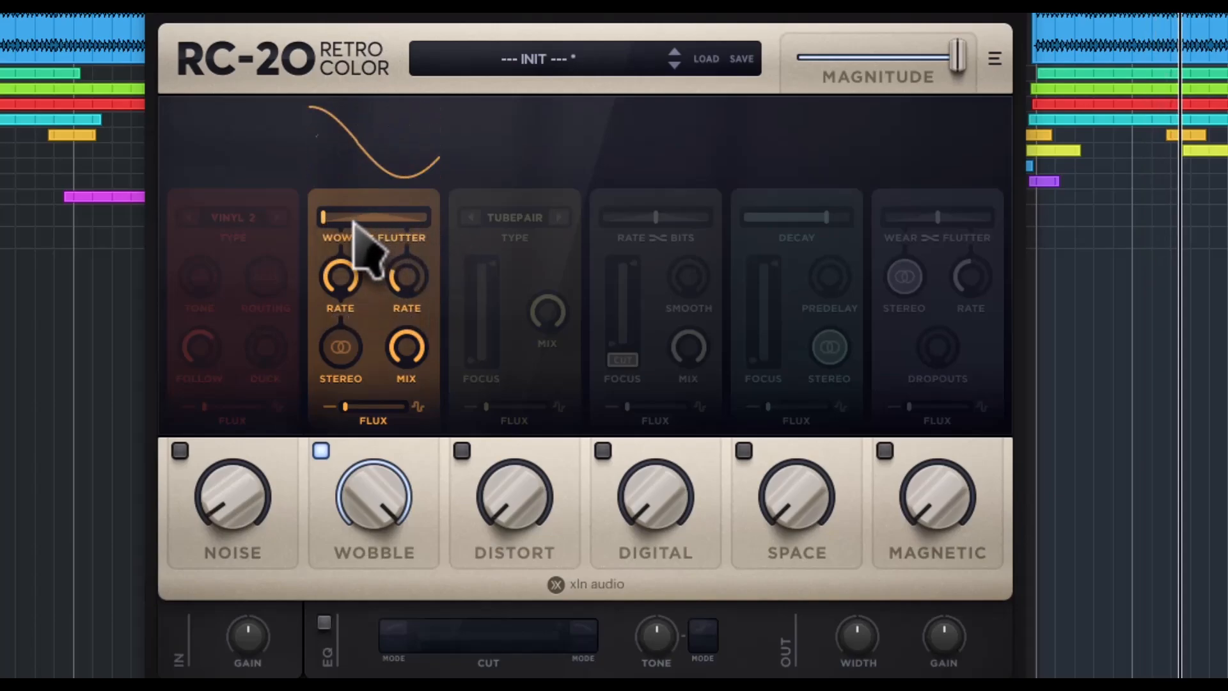
Move the Wobble balance fully to Flutter, raise the Flutter Rate to maximum, and turn on Stereo.
drag(354, 221, 508, 220)
drag(407, 296, 401, 78)
click(345, 355)
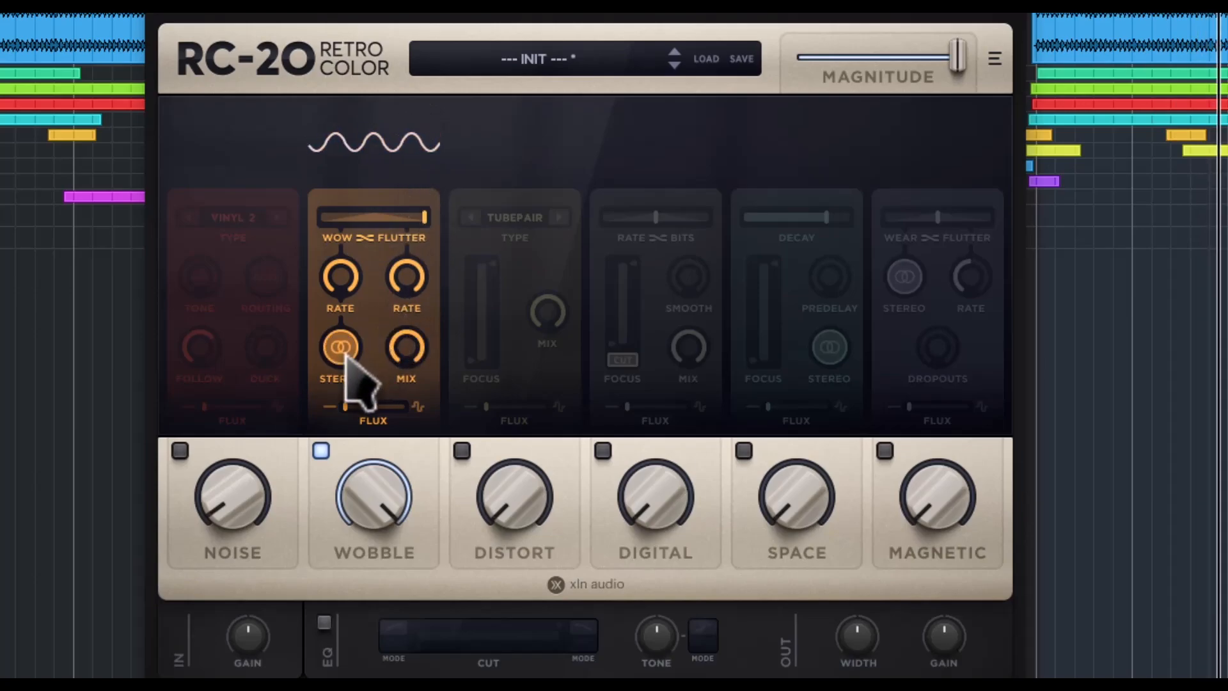
Try Wobble Flux and return it to 0 %, then balance Wow and Flutter evenly with a 1.6 Hz Wow Rate.
drag(347, 409, 340, 434)
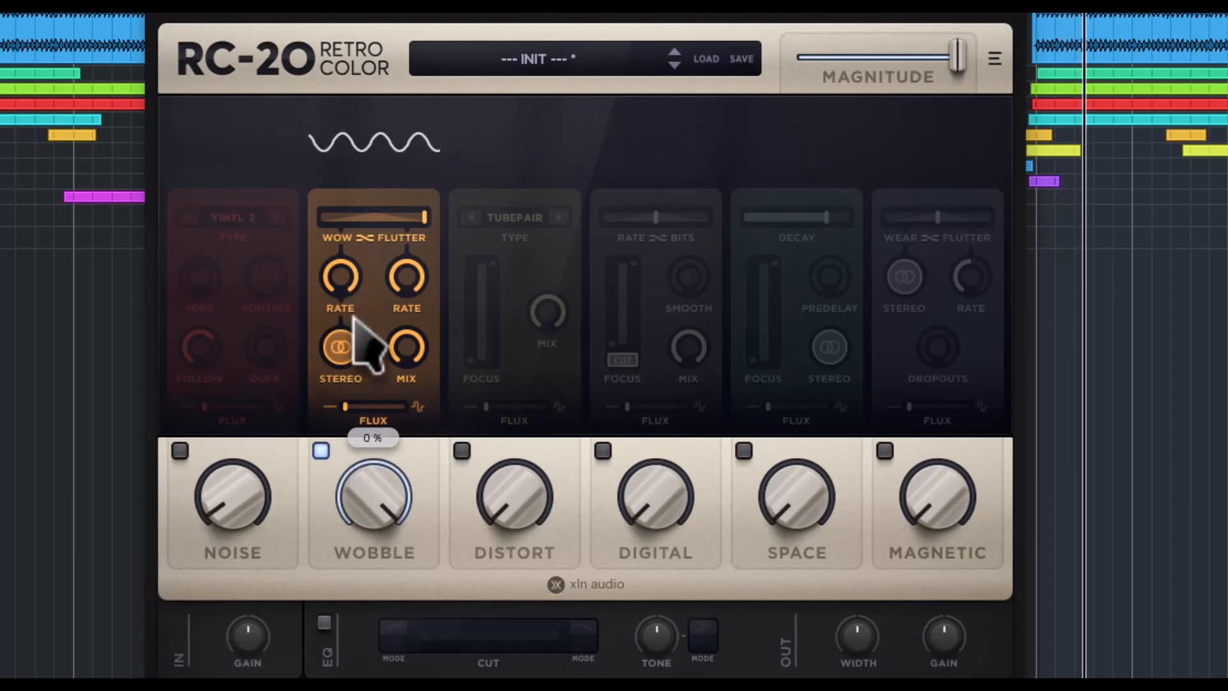
drag(405, 230, 373, 234)
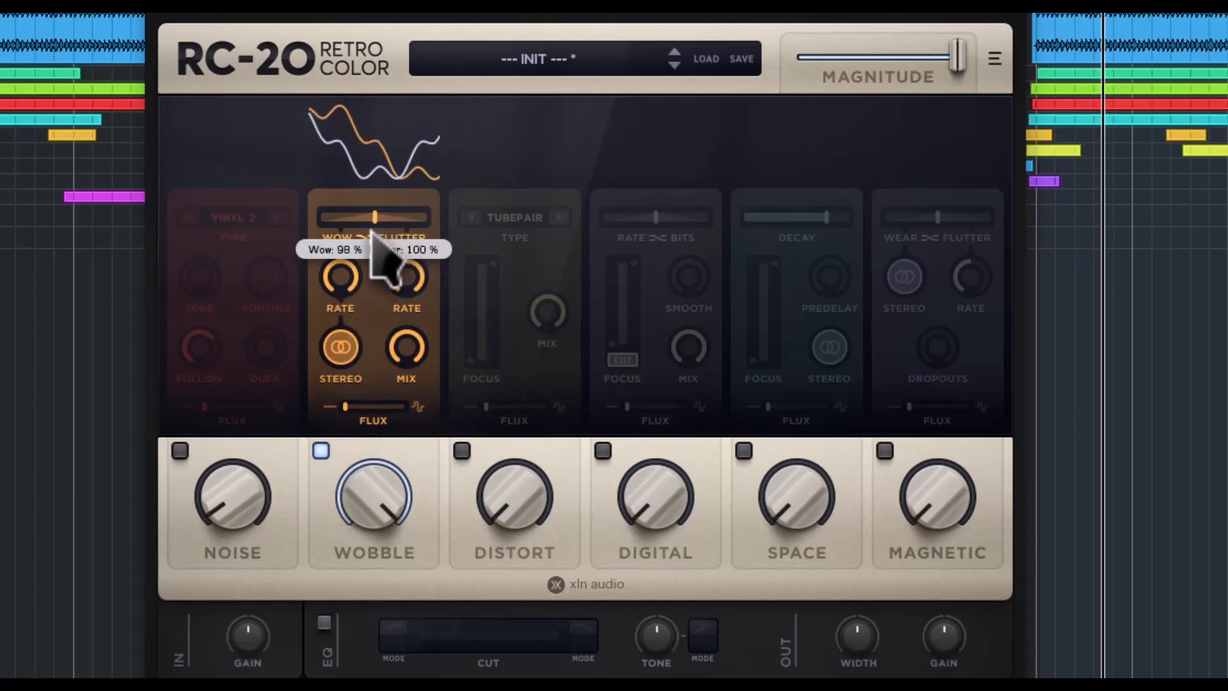
drag(339, 277, 340, 327)
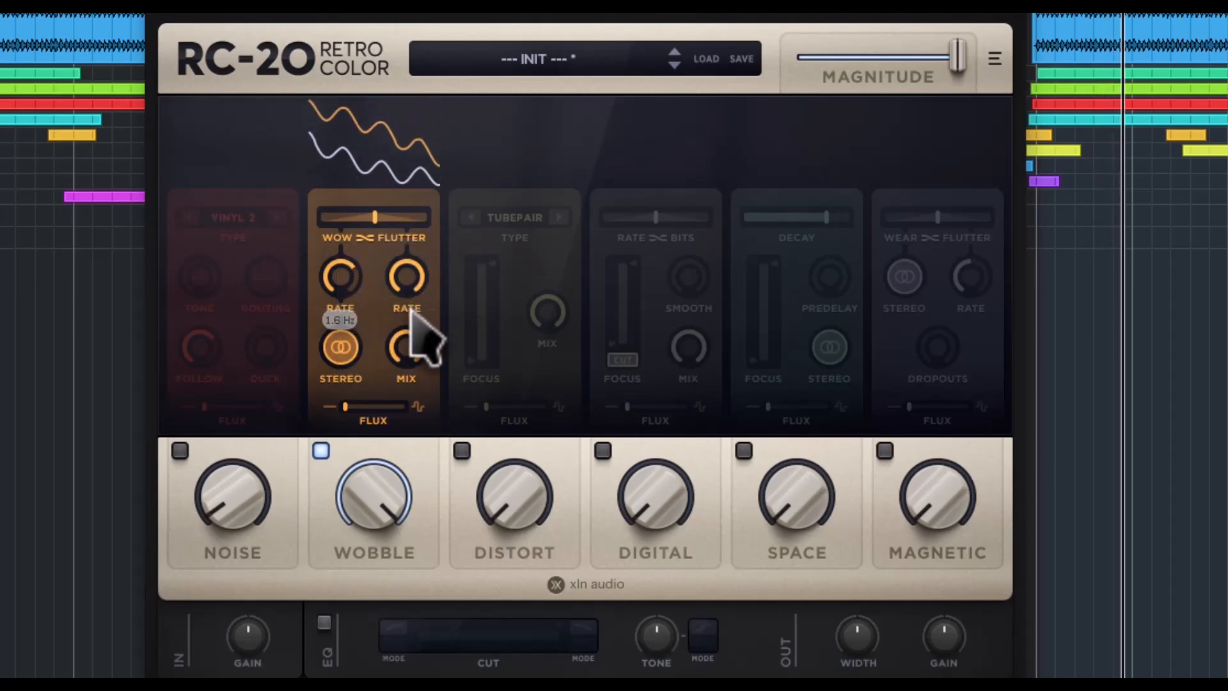
Enable the Noise module at 59 % and set its type to Vinyl 1.
click(180, 451)
drag(220, 488, 222, 326)
drag(251, 485, 247, 440)
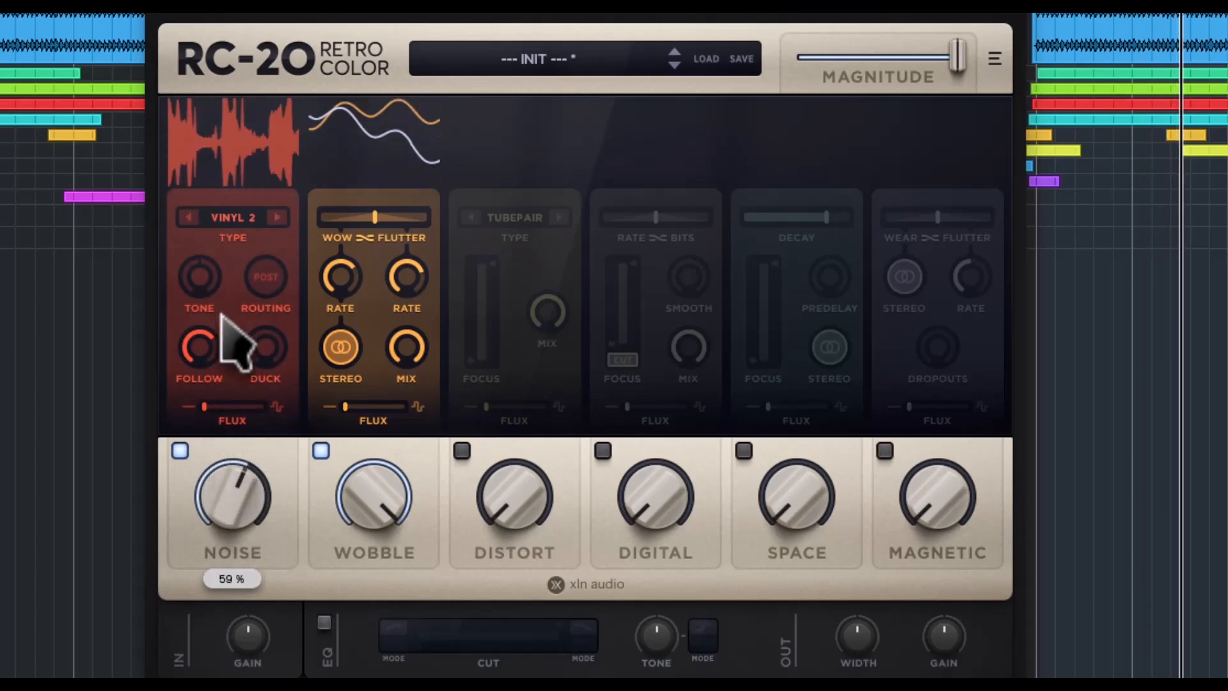
click(190, 217)
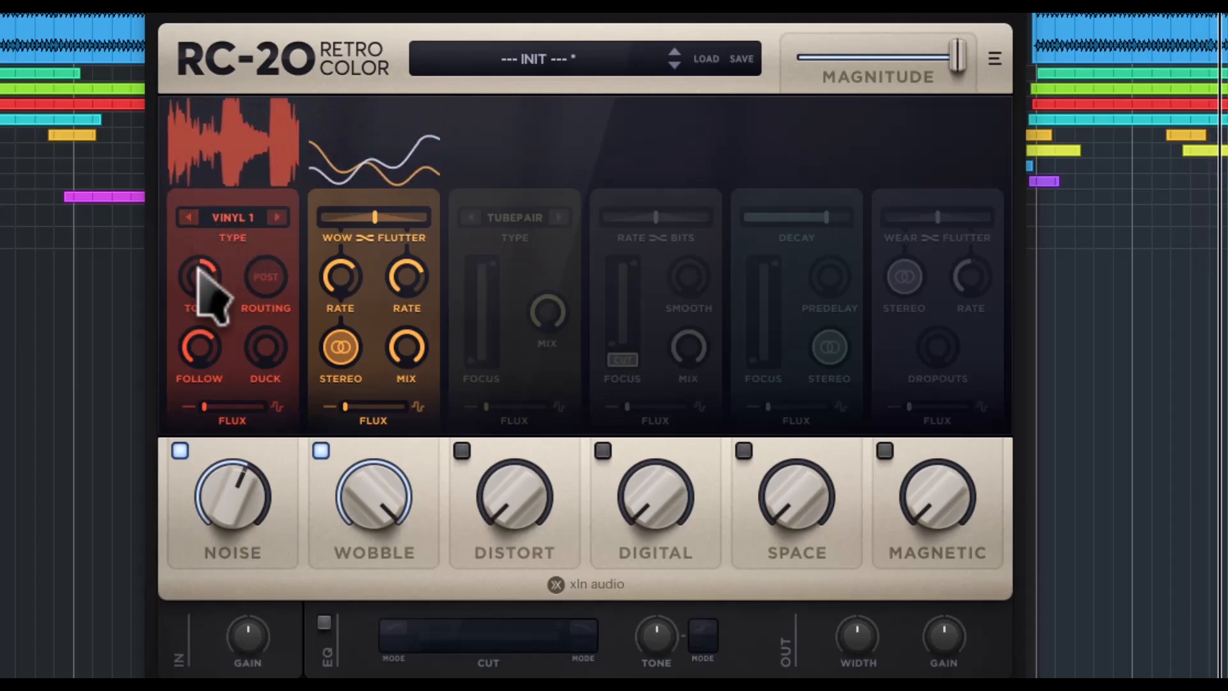
Try the Noise Tone at -6.1 dB, reset it, and turn the Noise amount down.
drag(203, 275, 225, 444)
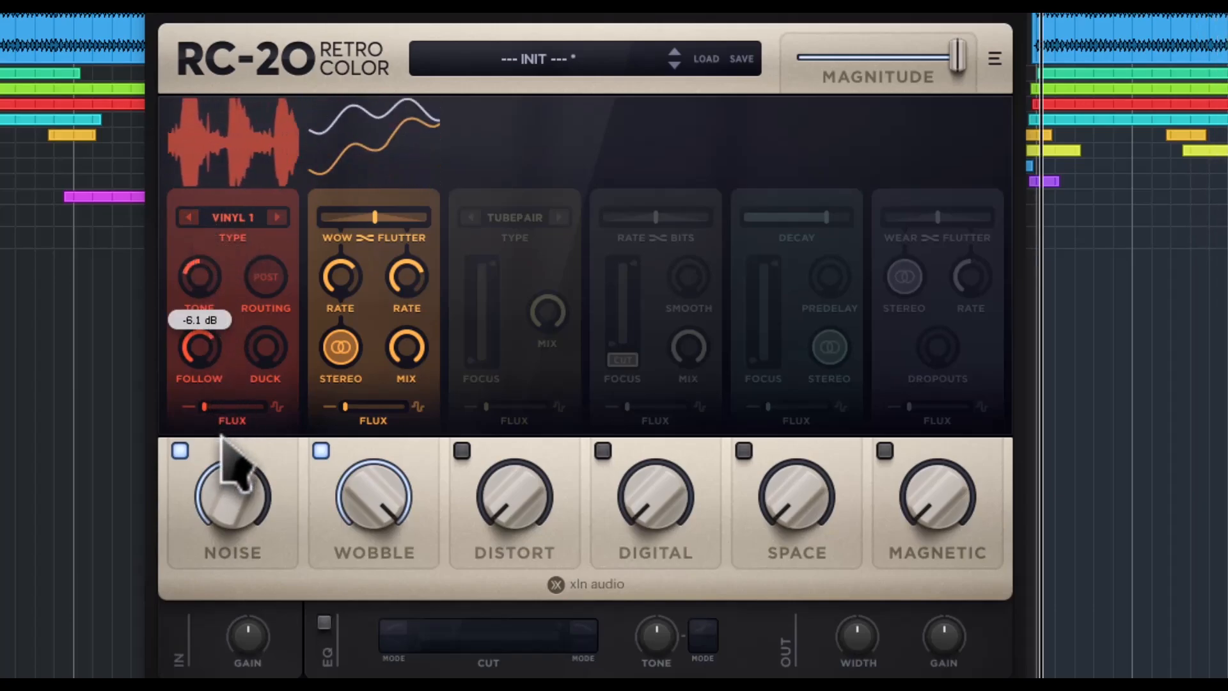
double_click(199, 288)
drag(241, 504, 308, 665)
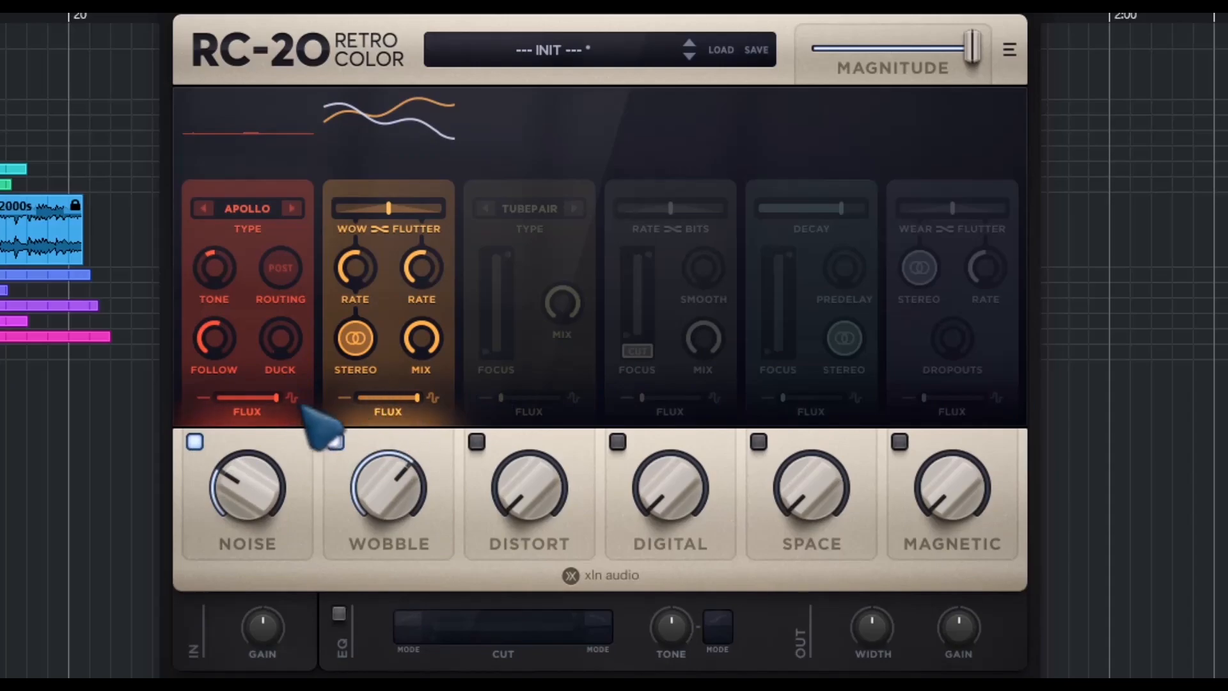
Turn off Noise and Wobble, enable Distort, and view its available types while keeping TubePair.
click(195, 442)
click(335, 442)
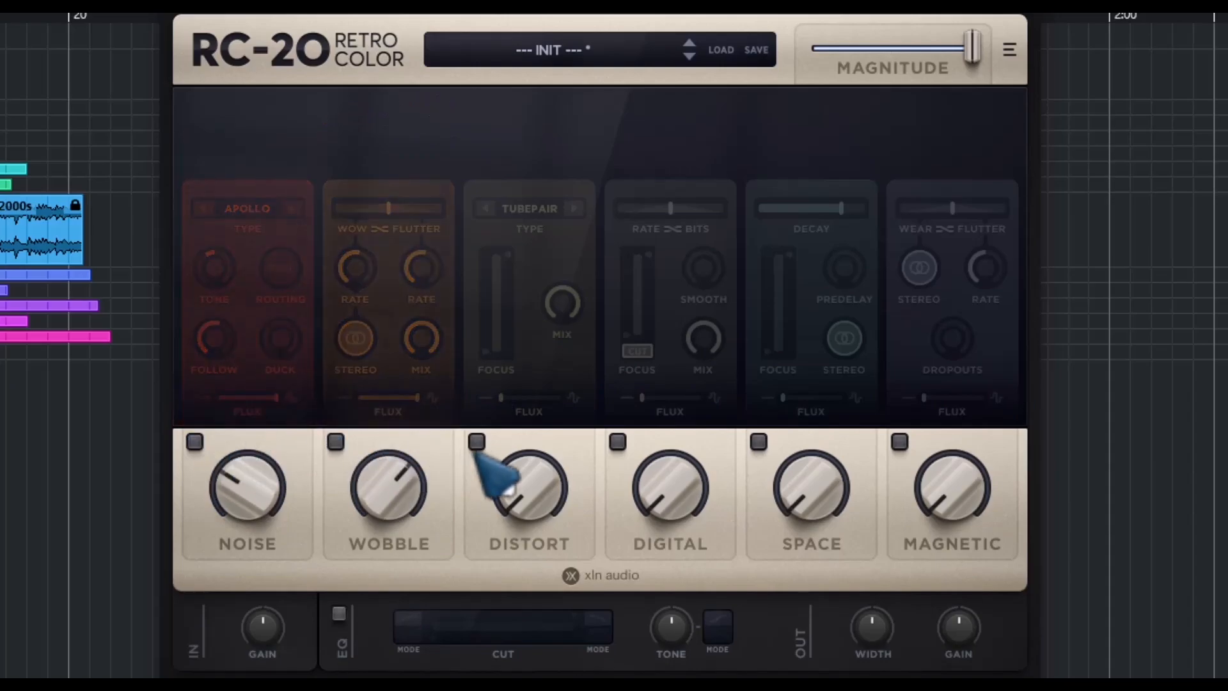
click(477, 441)
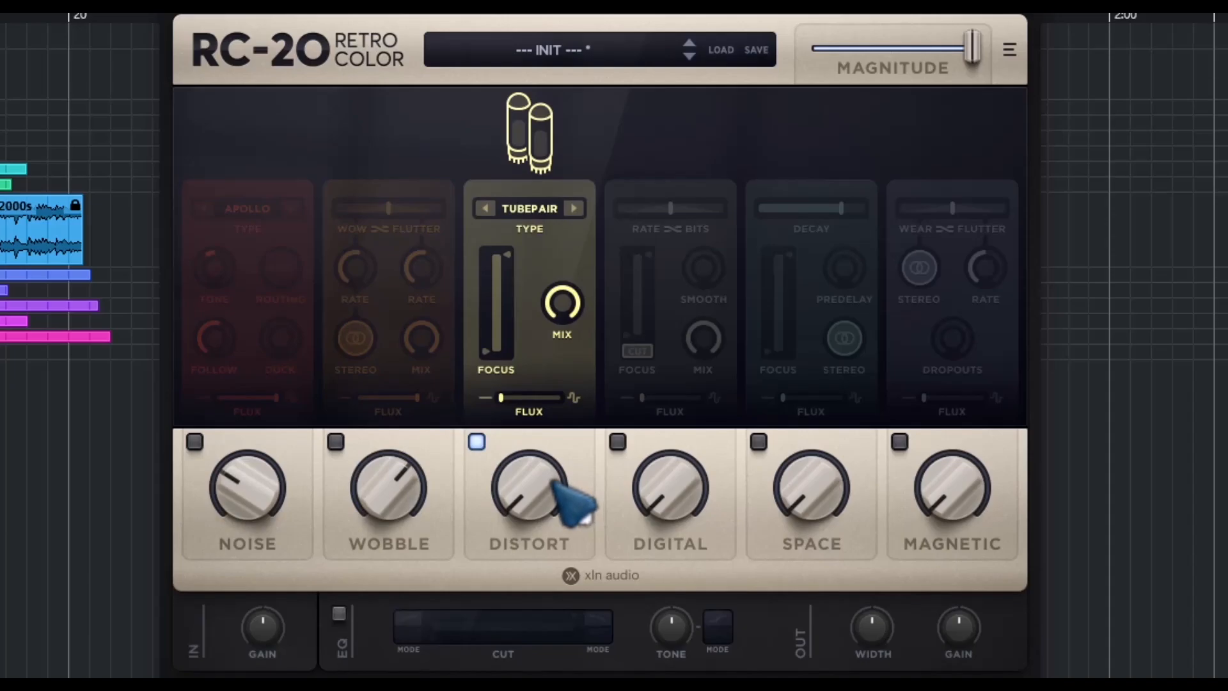
click(530, 210)
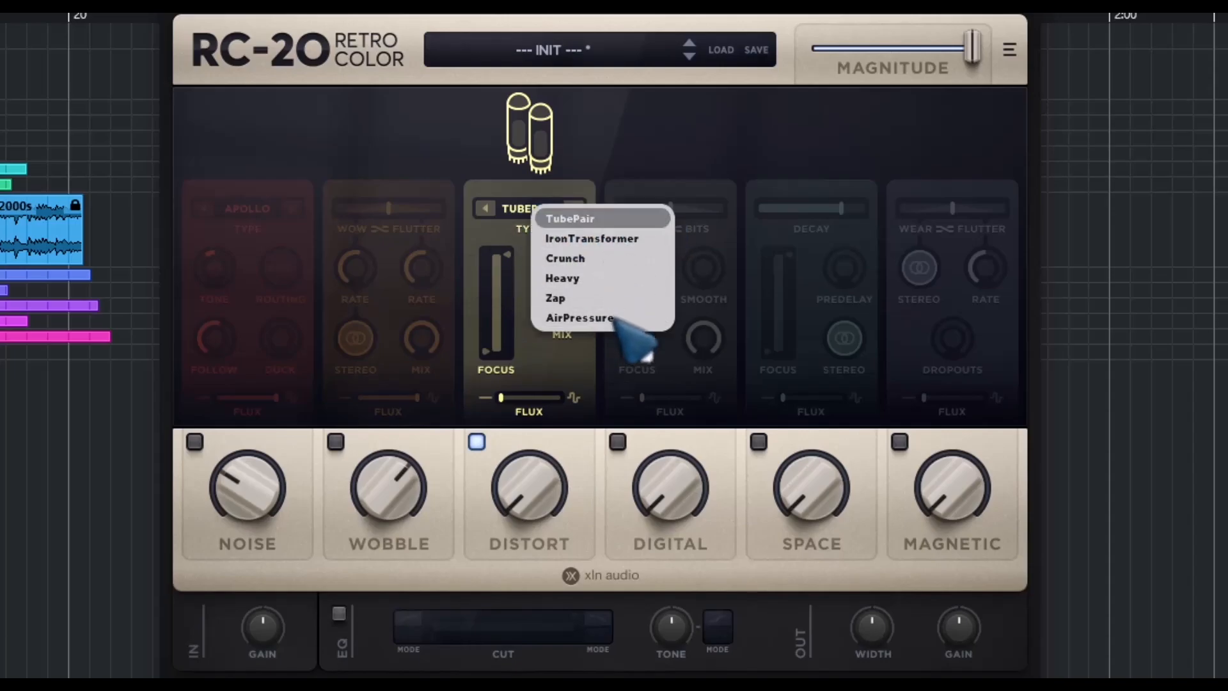
click(506, 268)
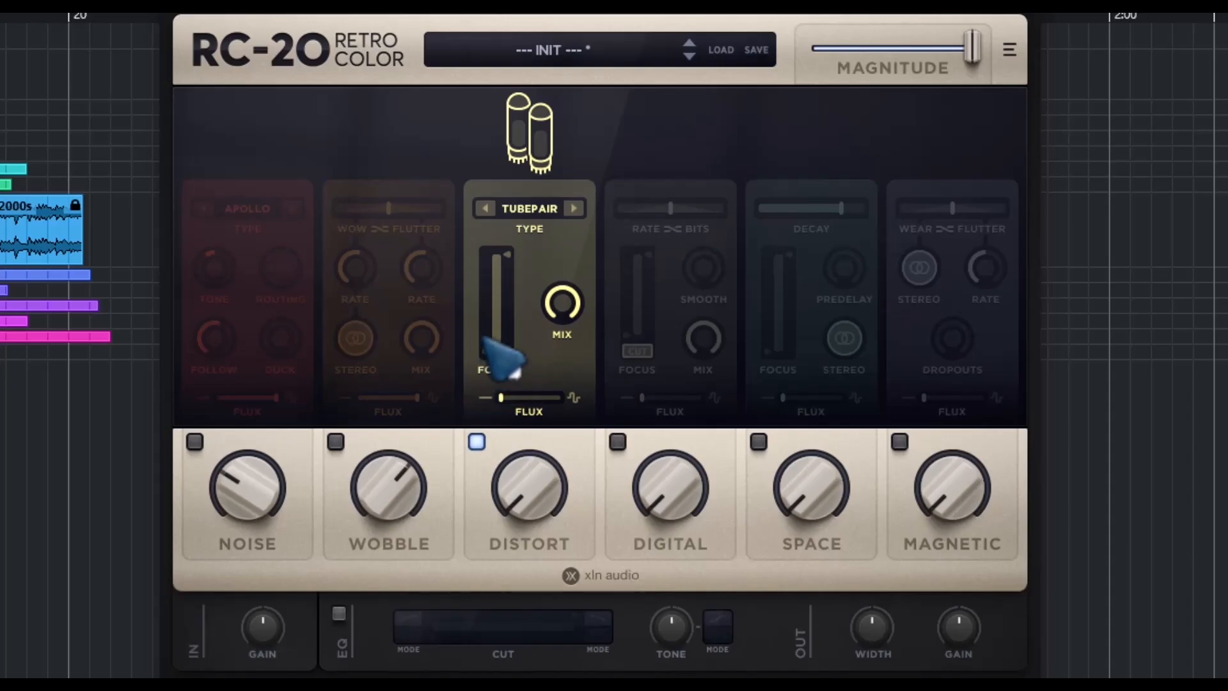
Narrow the Distort Focus band and shift it upward, then try the Distort amount at 58 % and reset it.
drag(485, 352, 489, 320)
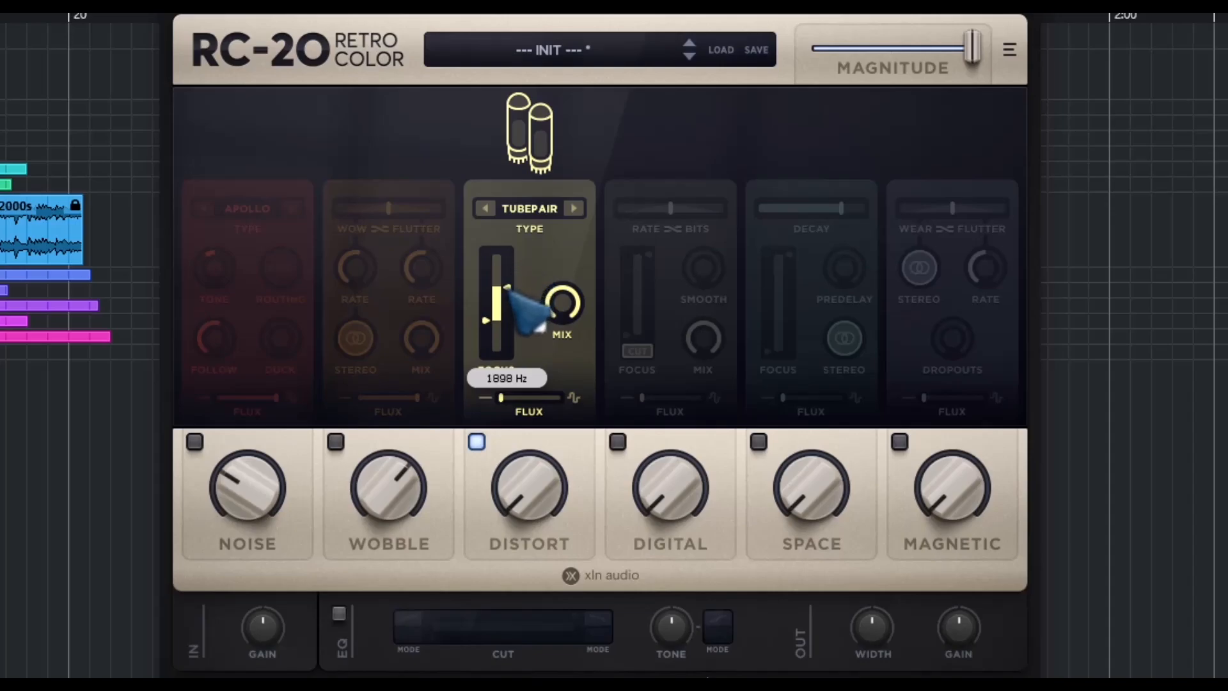
drag(492, 307, 498, 331)
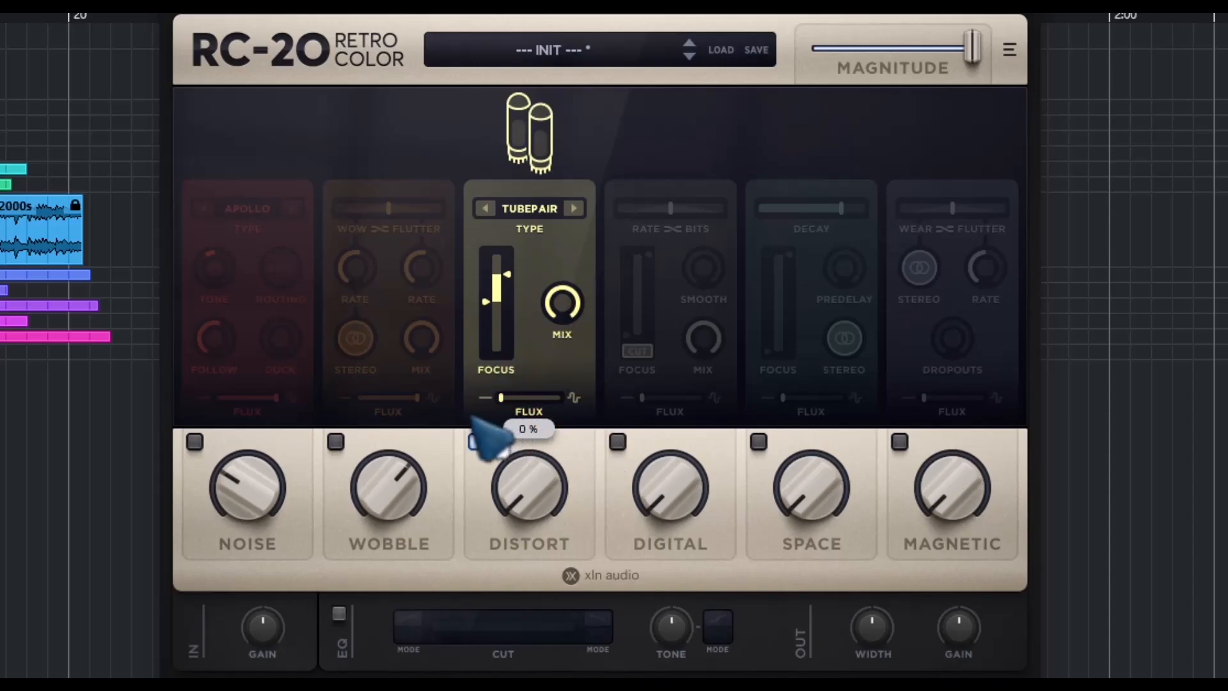
drag(547, 496, 552, 259)
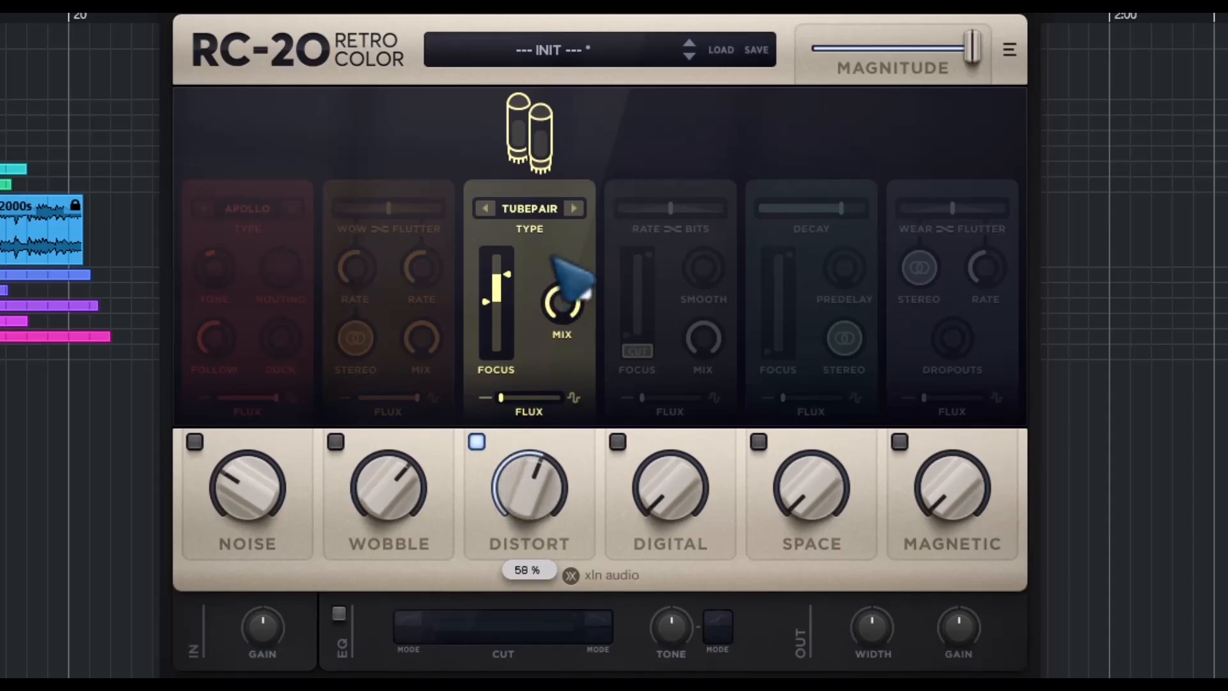
double_click(518, 473)
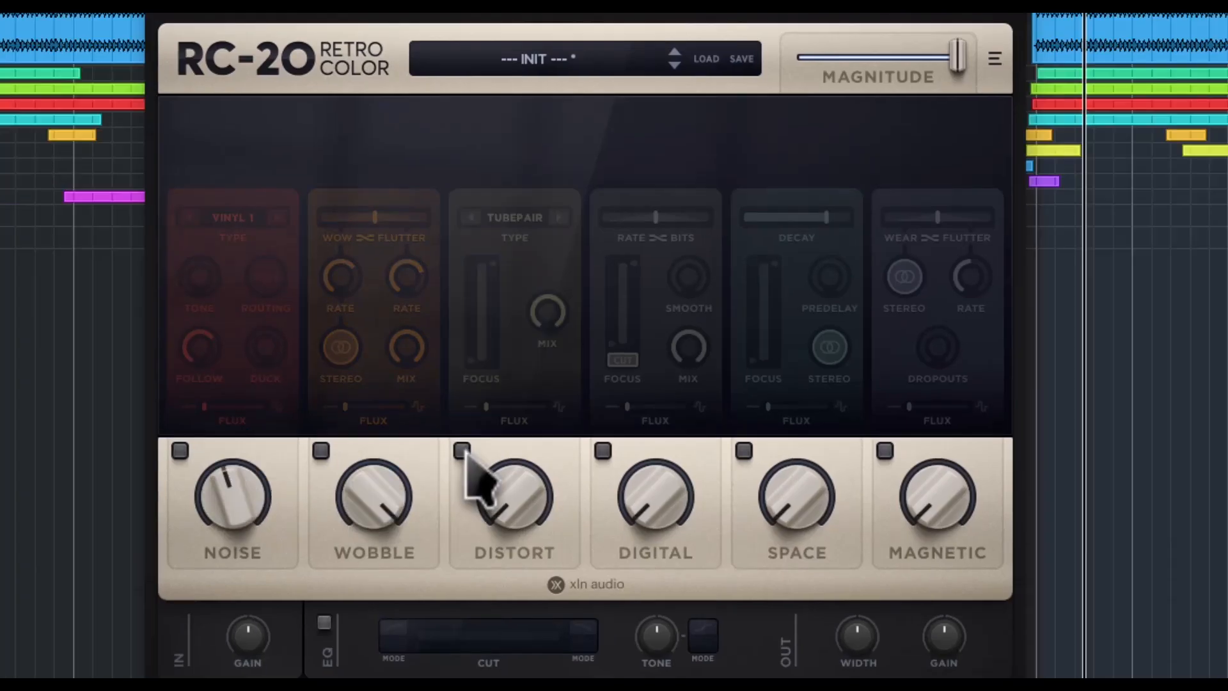
Raise the Distort amount and audition the Iron, Crunch, Heavy and Zap types, ending on Air.
drag(503, 502, 523, 119)
click(559, 217)
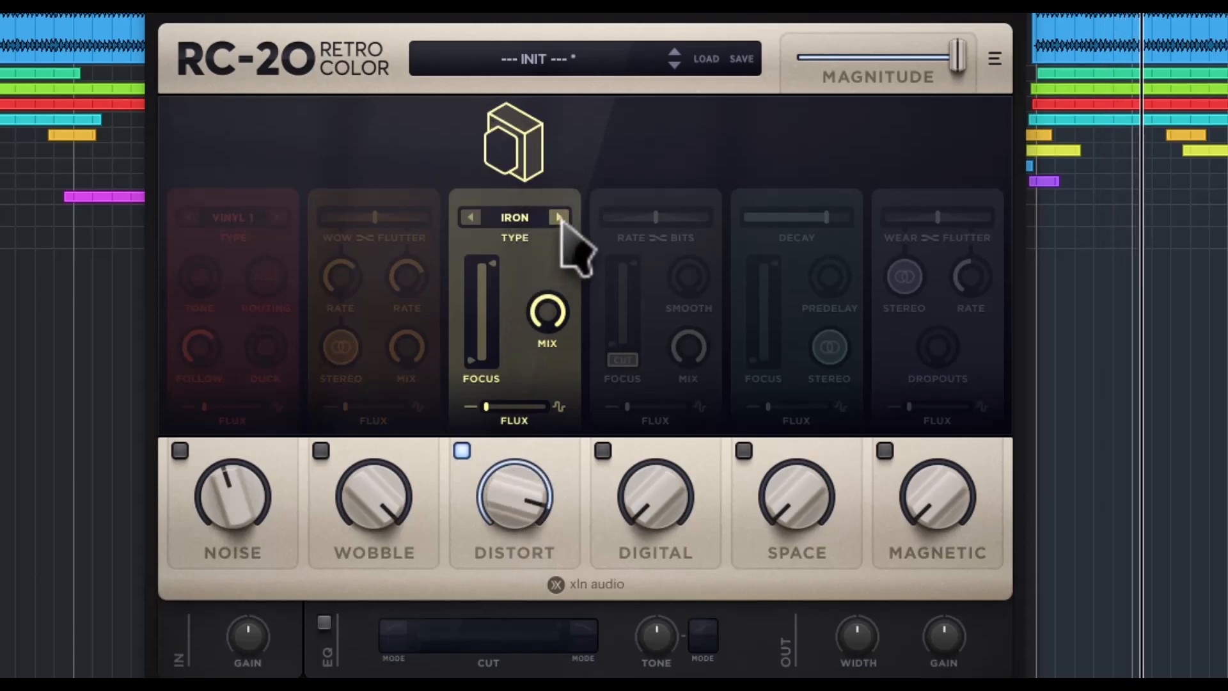
click(560, 218)
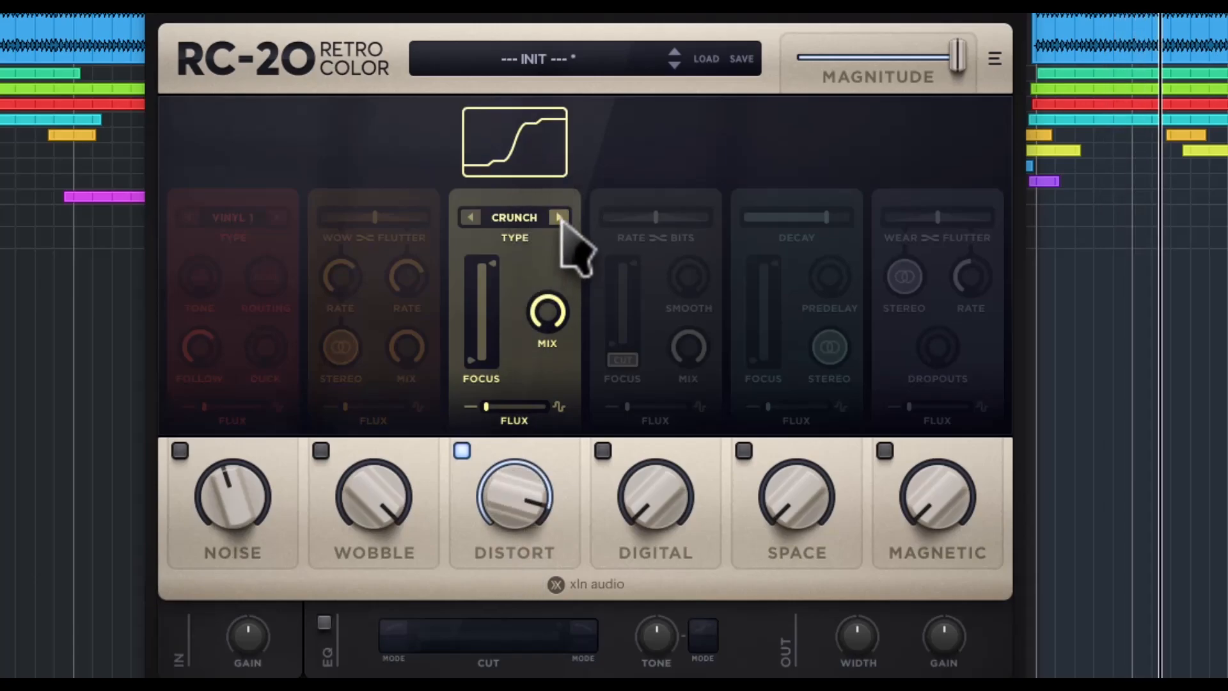
click(560, 218)
click(560, 217)
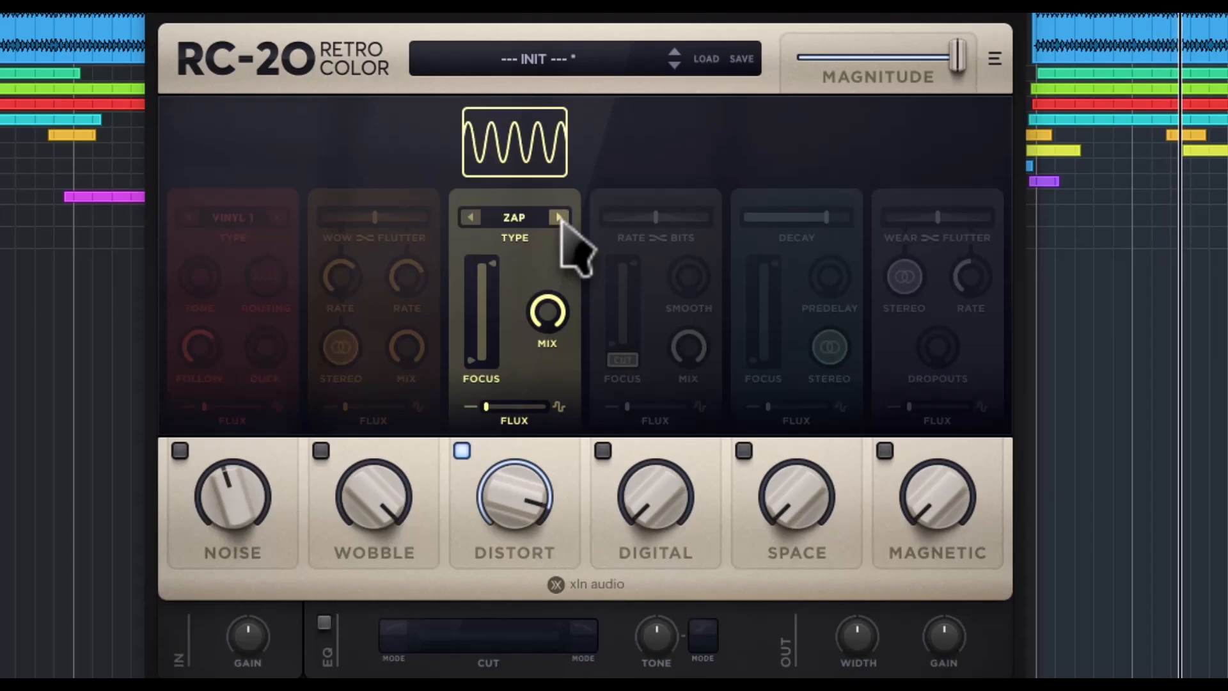
click(560, 217)
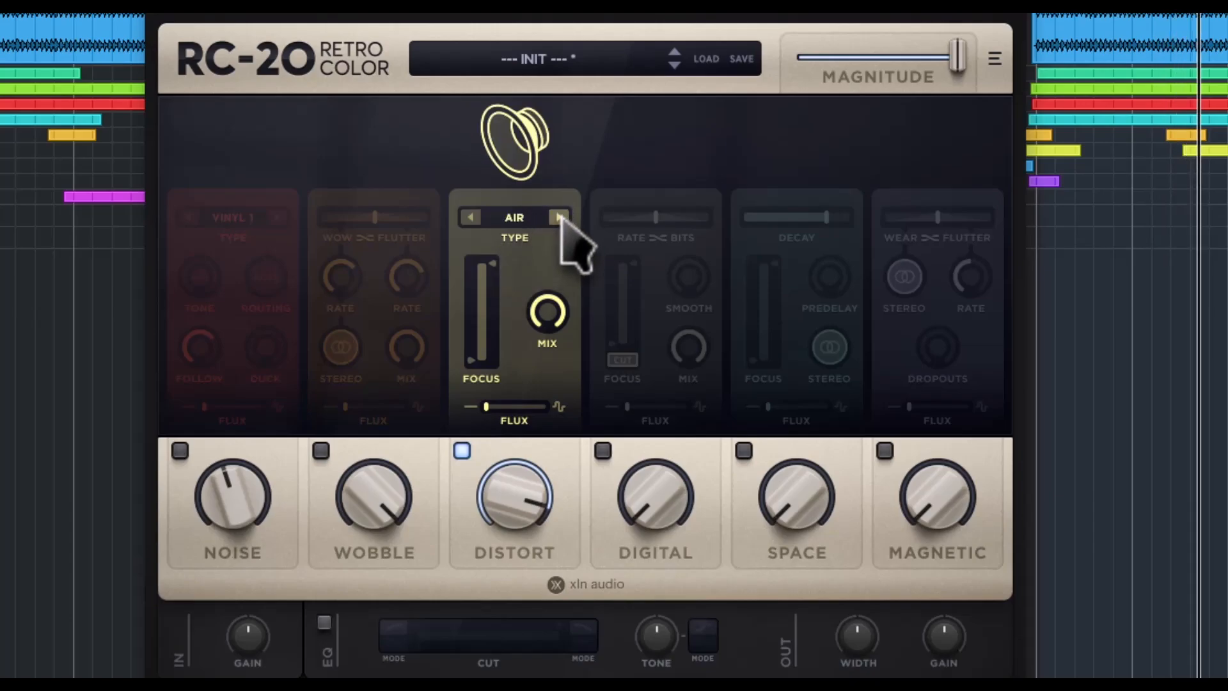
Limit the Distort Focus to 1500 - 20000 Hz and set its Flux to 73 %.
drag(480, 360, 482, 280)
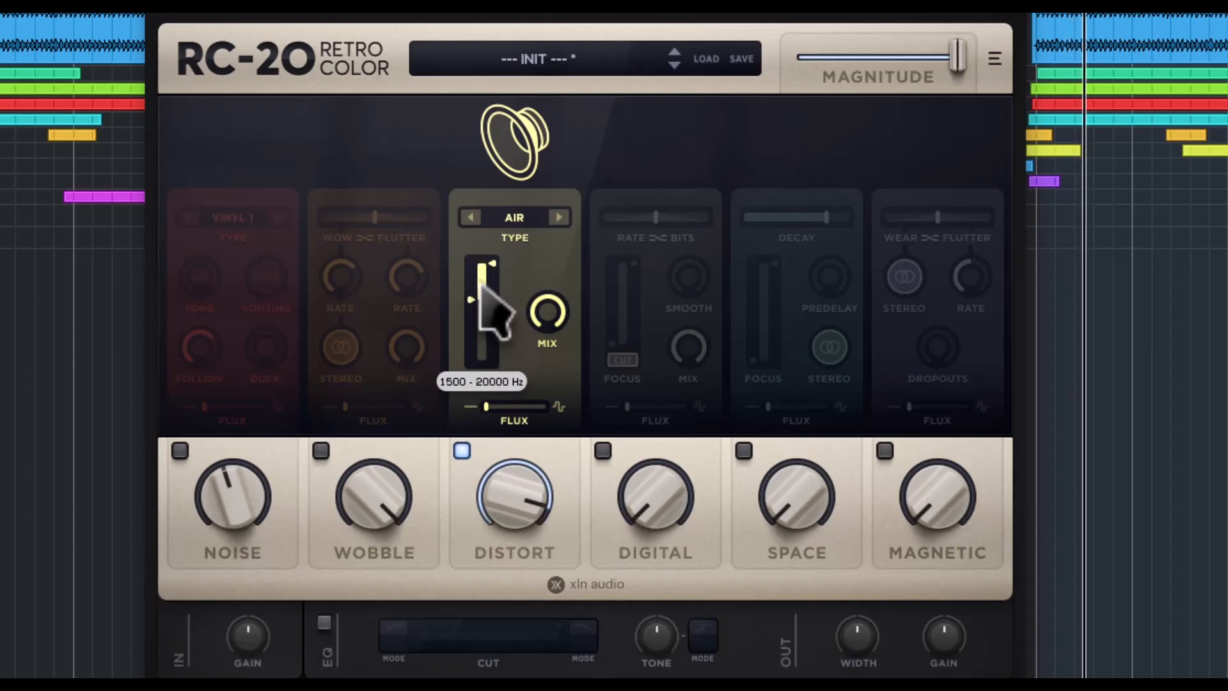
drag(487, 406, 500, 445)
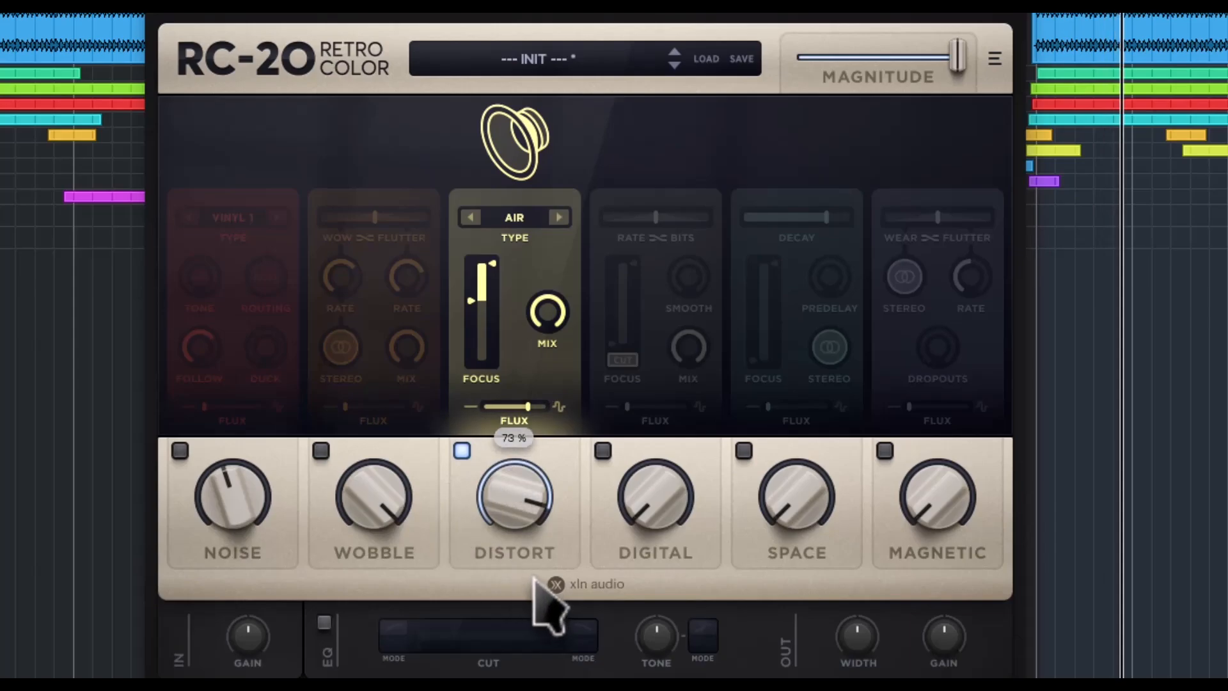
Enable Wobble at 60 % with a 0.5 Hz Wow Rate, a slower Flutter Rate and a reduced Mix.
click(321, 451)
drag(367, 483, 387, 658)
drag(344, 274, 375, 392)
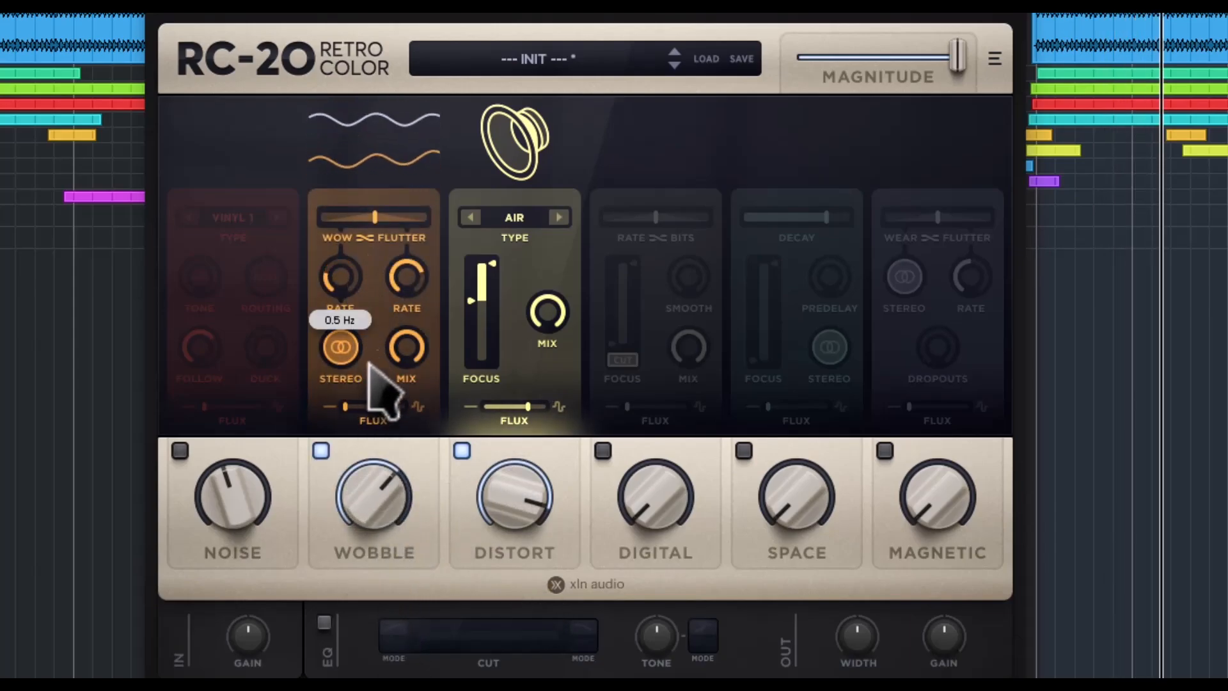
drag(425, 294, 392, 488)
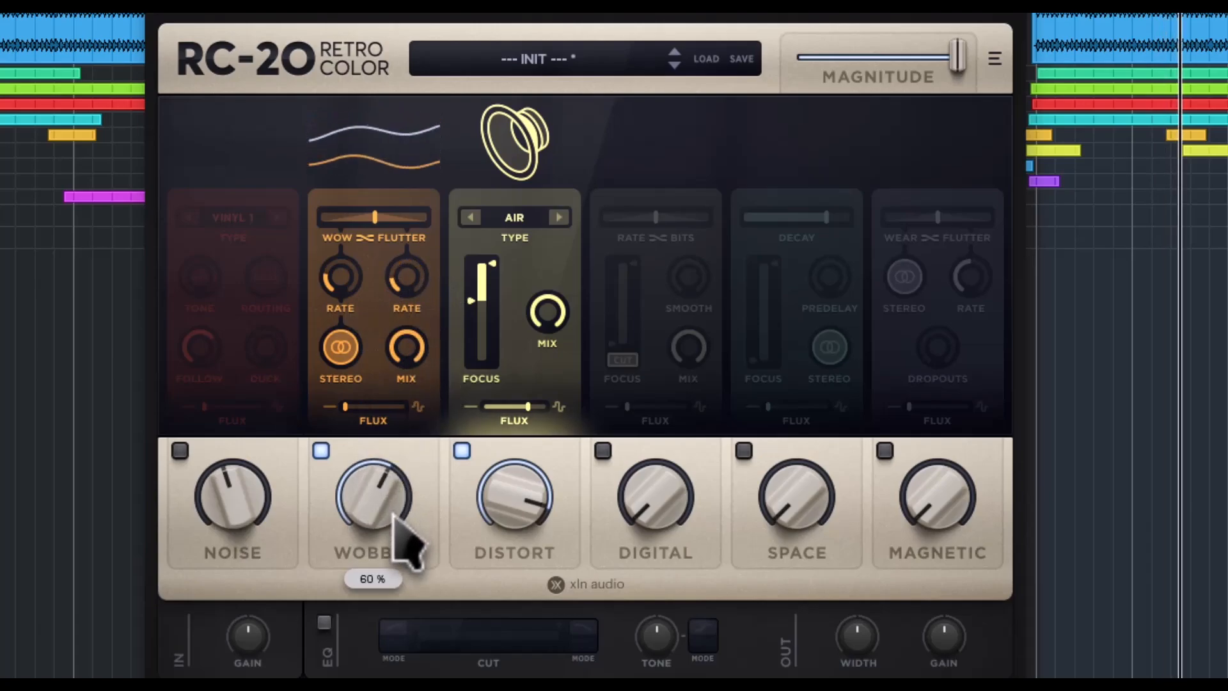
drag(405, 378, 397, 543)
Enable Noise alongside Wobble and Distort, lower its Tone slightly and switch its type to Tape 15 ips.
click(180, 451)
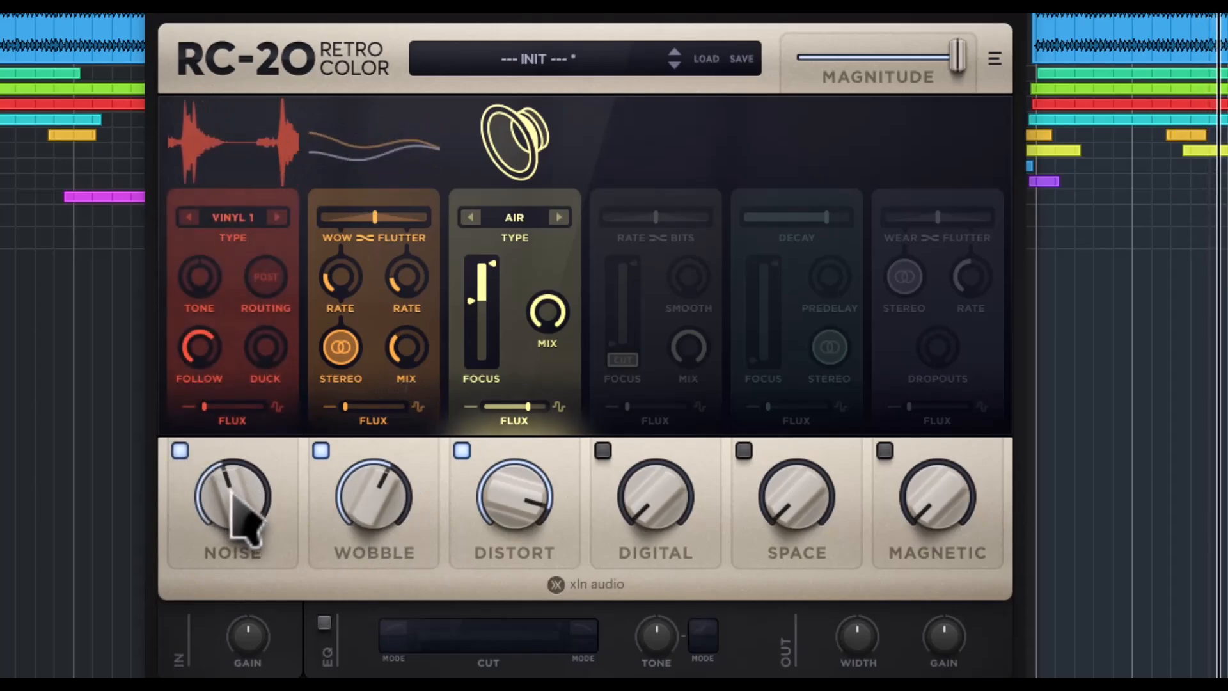
scroll(246, 522, down, 3)
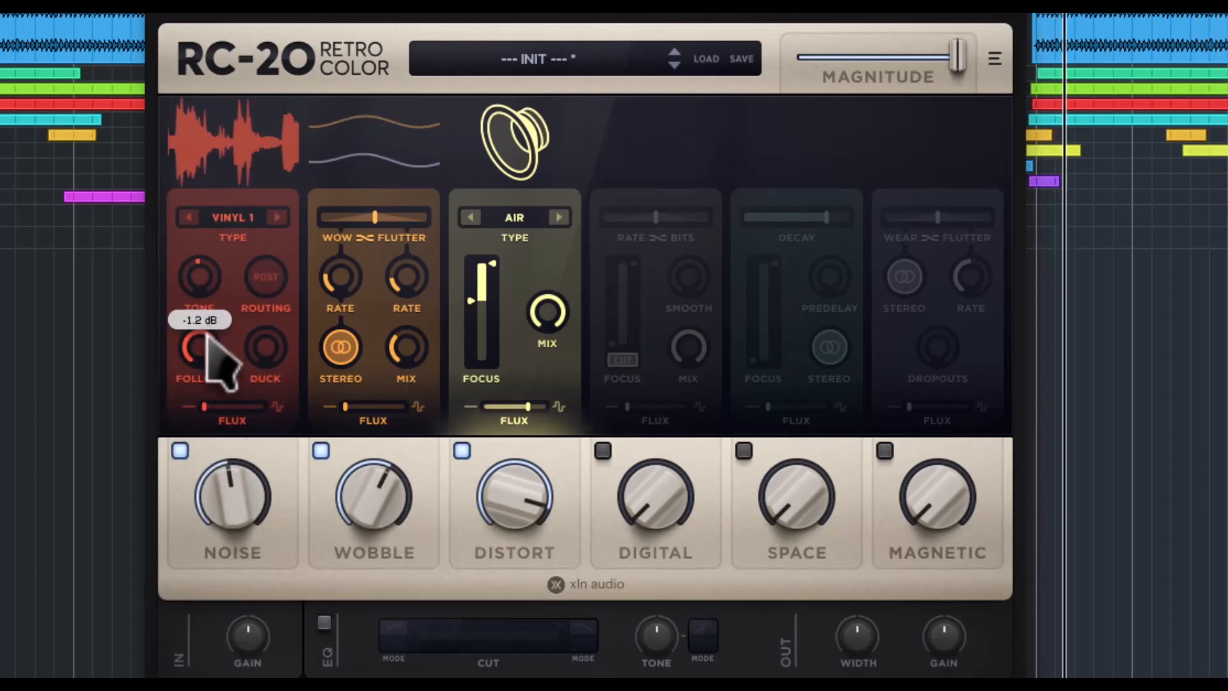
click(232, 220)
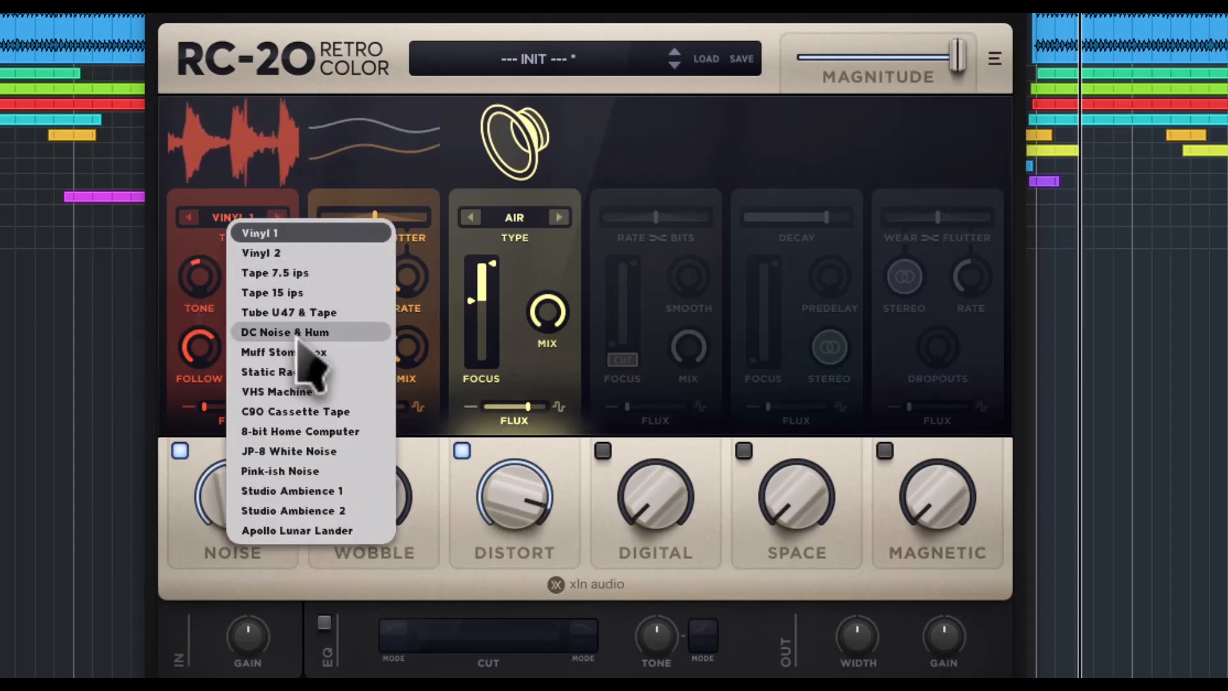
click(301, 313)
Raise the Noise amount to 61 %, reduce its Follow and turn up its Duck.
scroll(260, 534, up, 5)
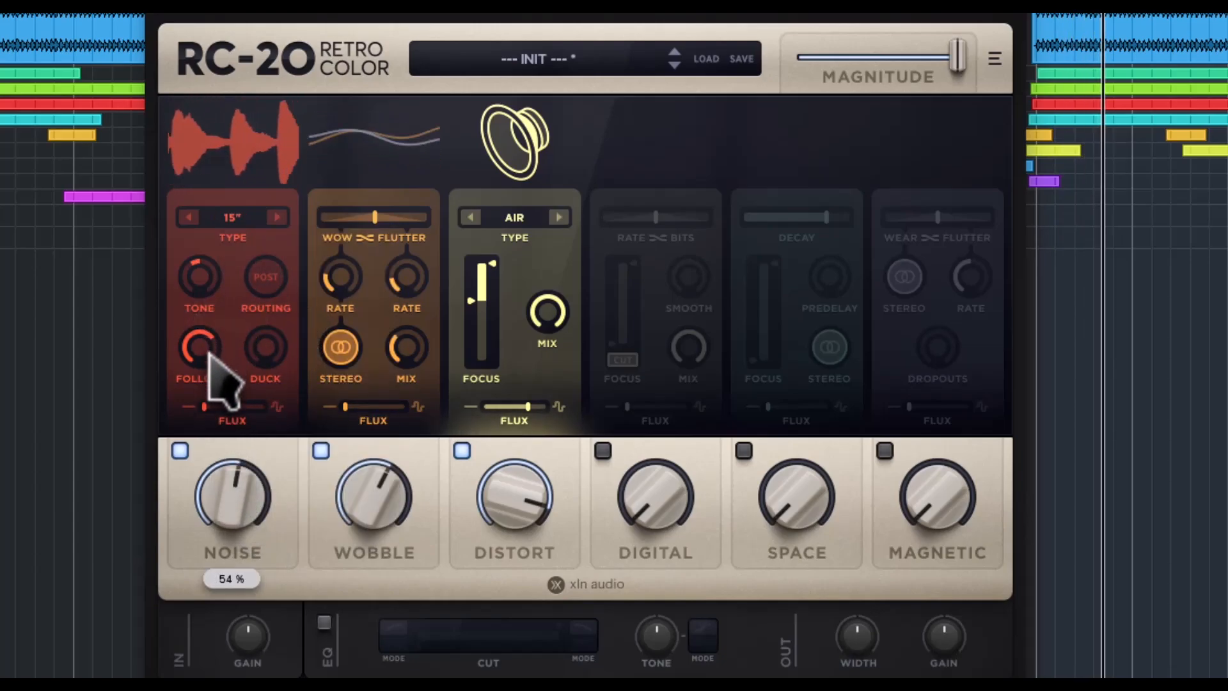
scroll(240, 492, up, 5)
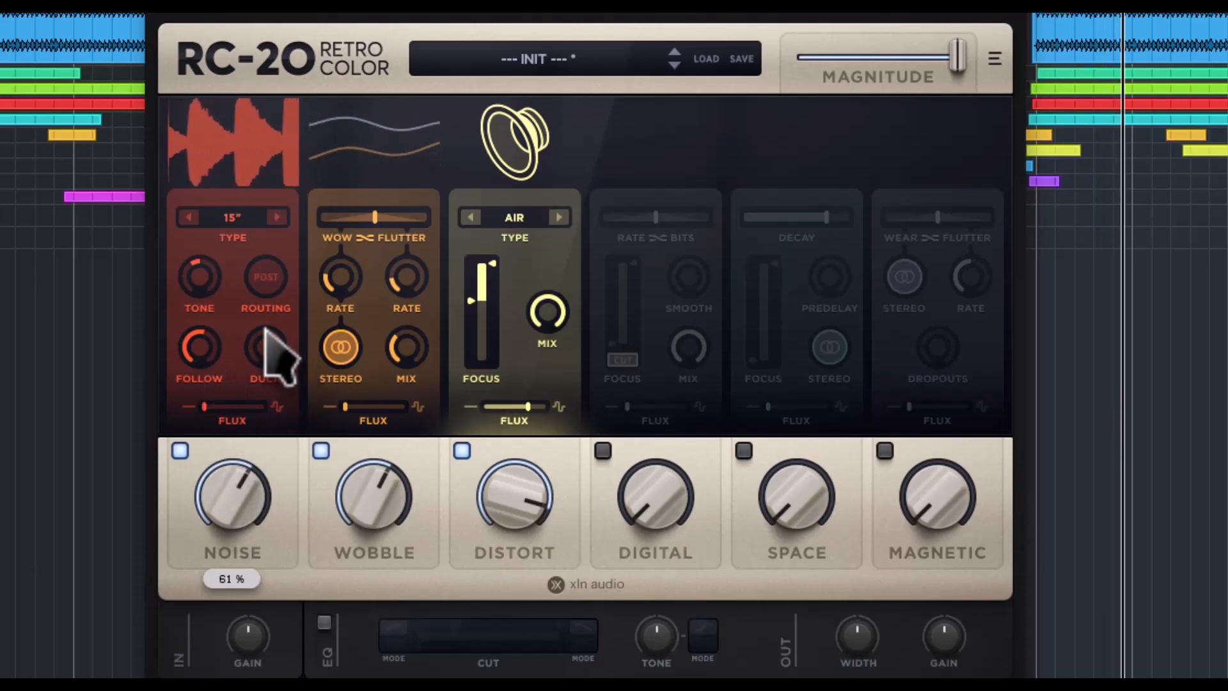
drag(259, 366, 255, 273)
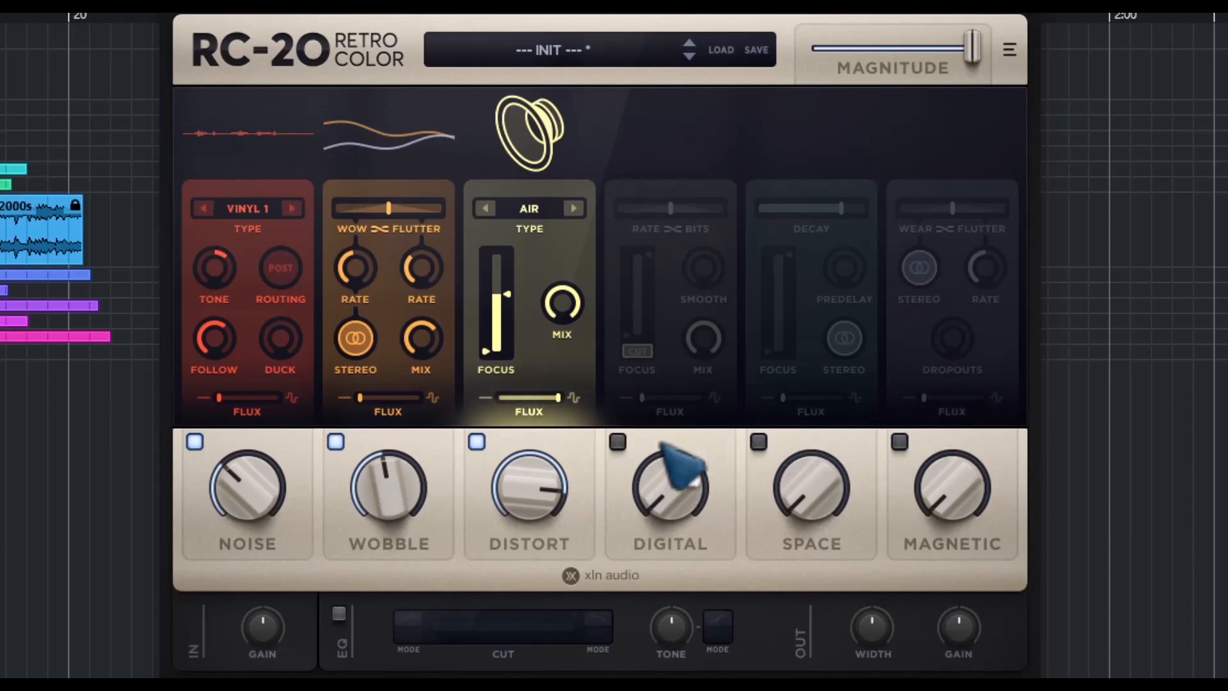
Turn off Noise, Wobble and Distort and enable Digital on its own.
click(194, 441)
click(335, 441)
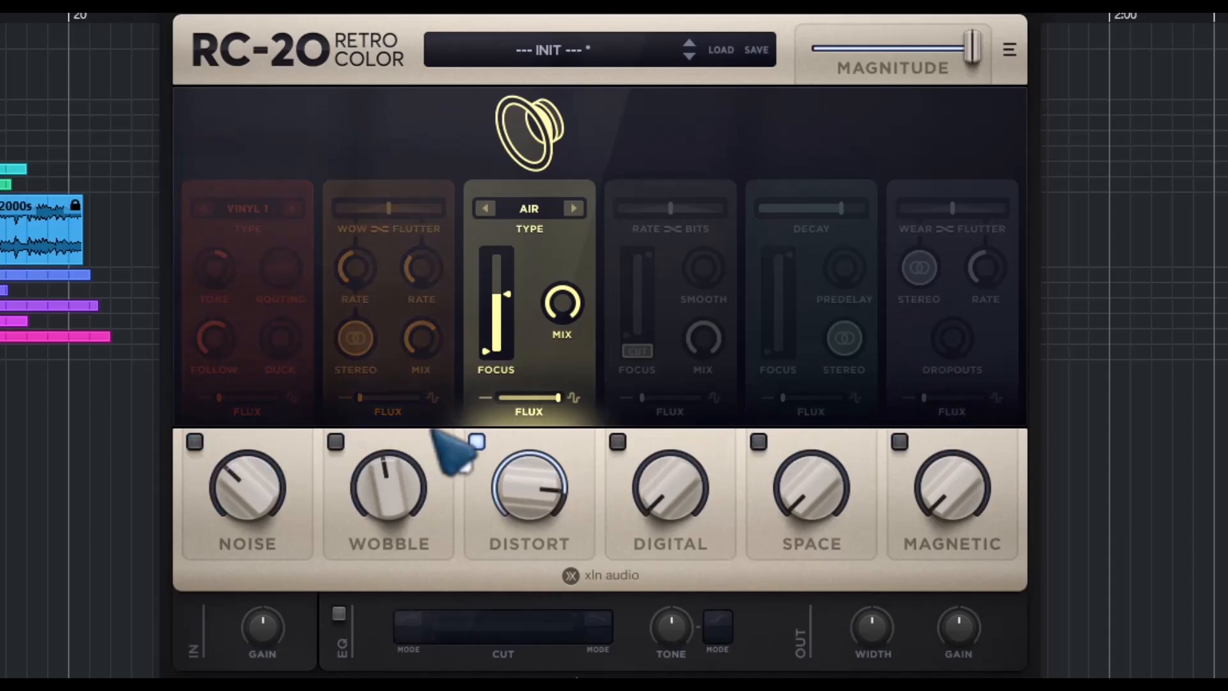
click(477, 441)
click(617, 441)
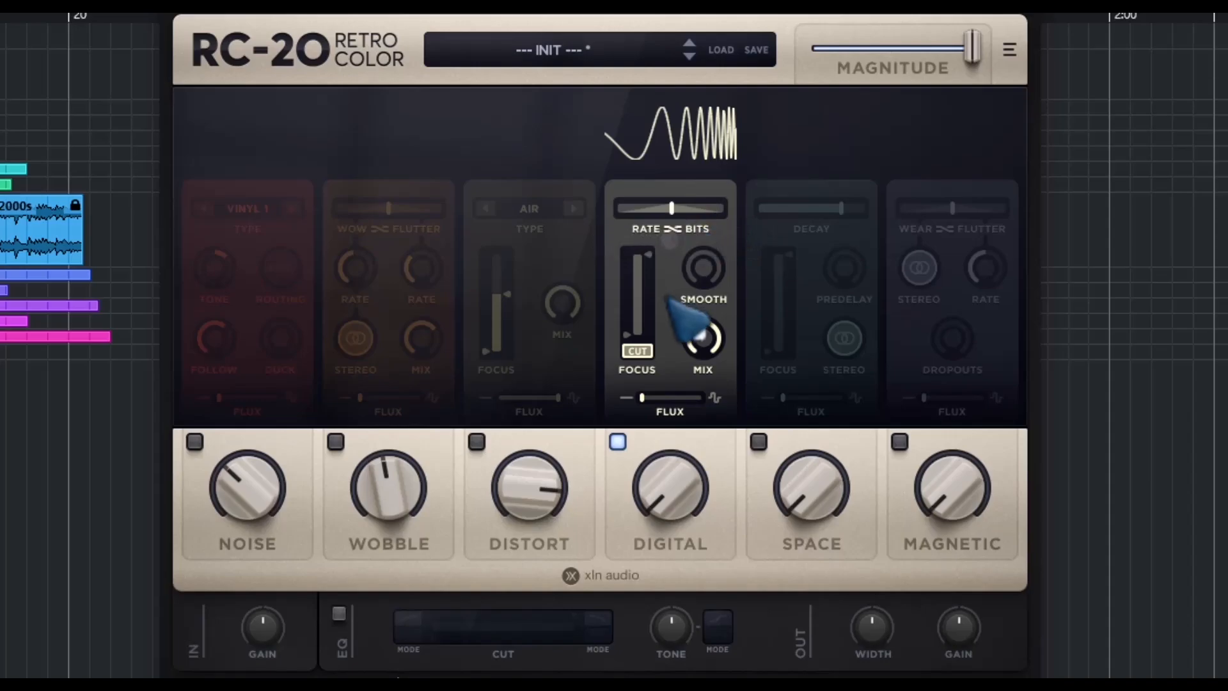
Try out the Digital module's Focus, Mix and amount controls.
drag(640, 327, 642, 292)
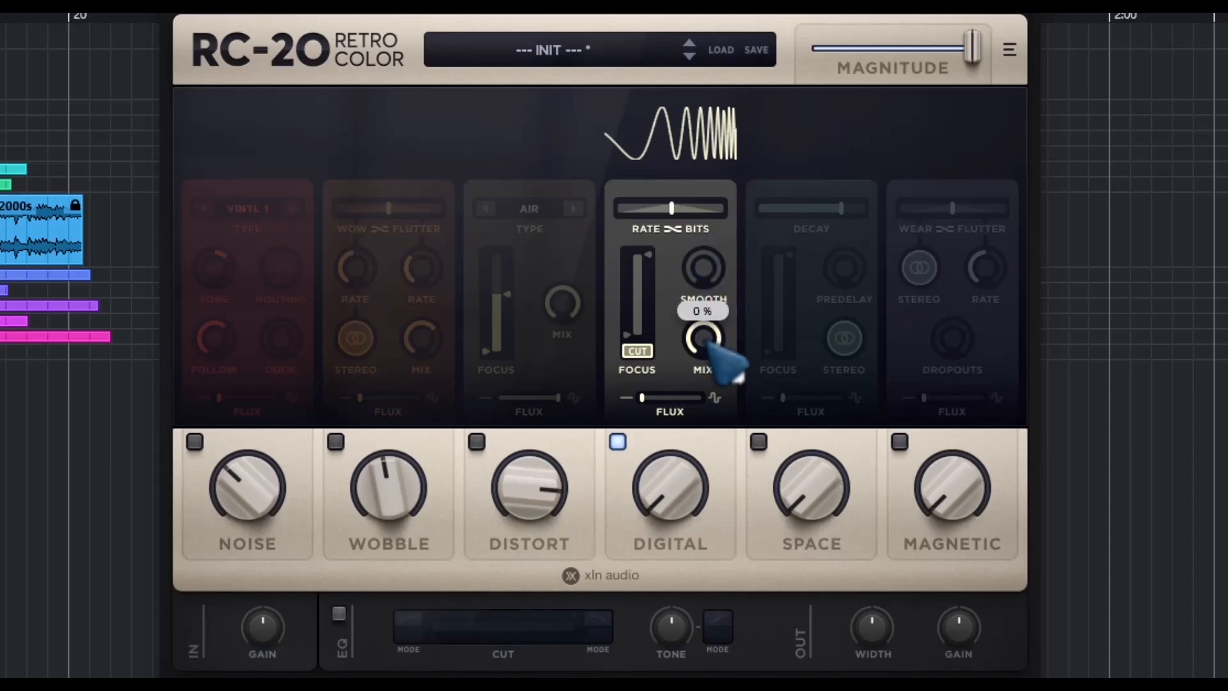
drag(708, 343, 729, 307)
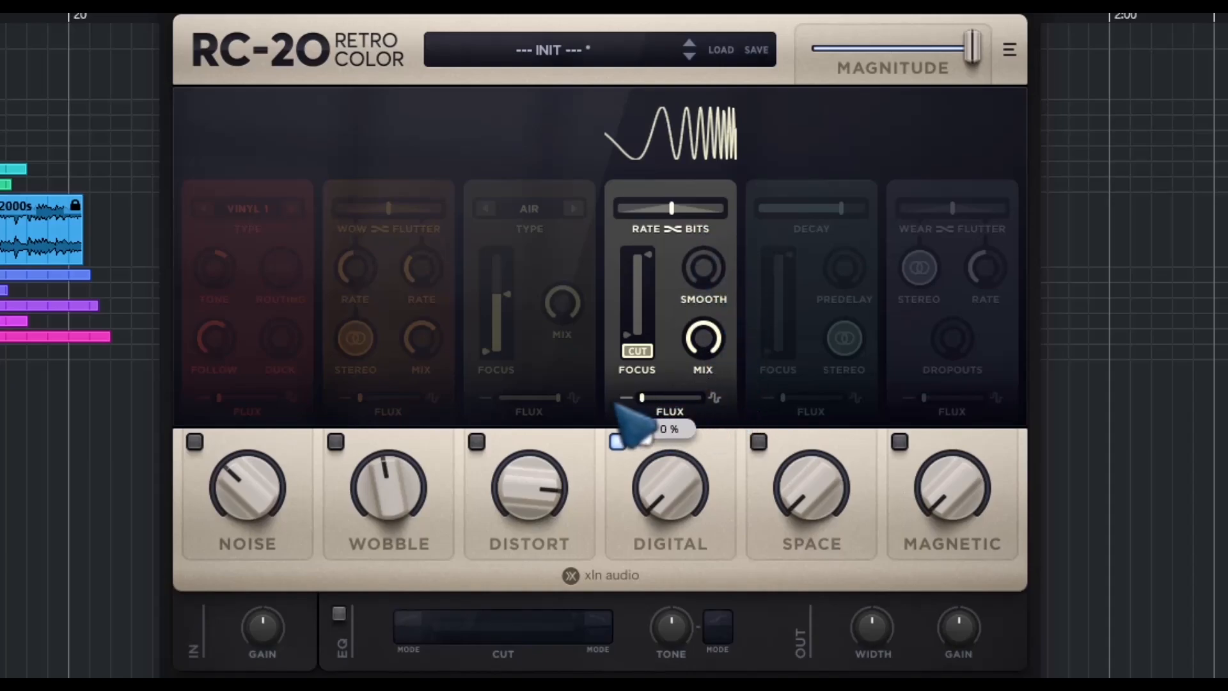
drag(682, 483, 669, 526)
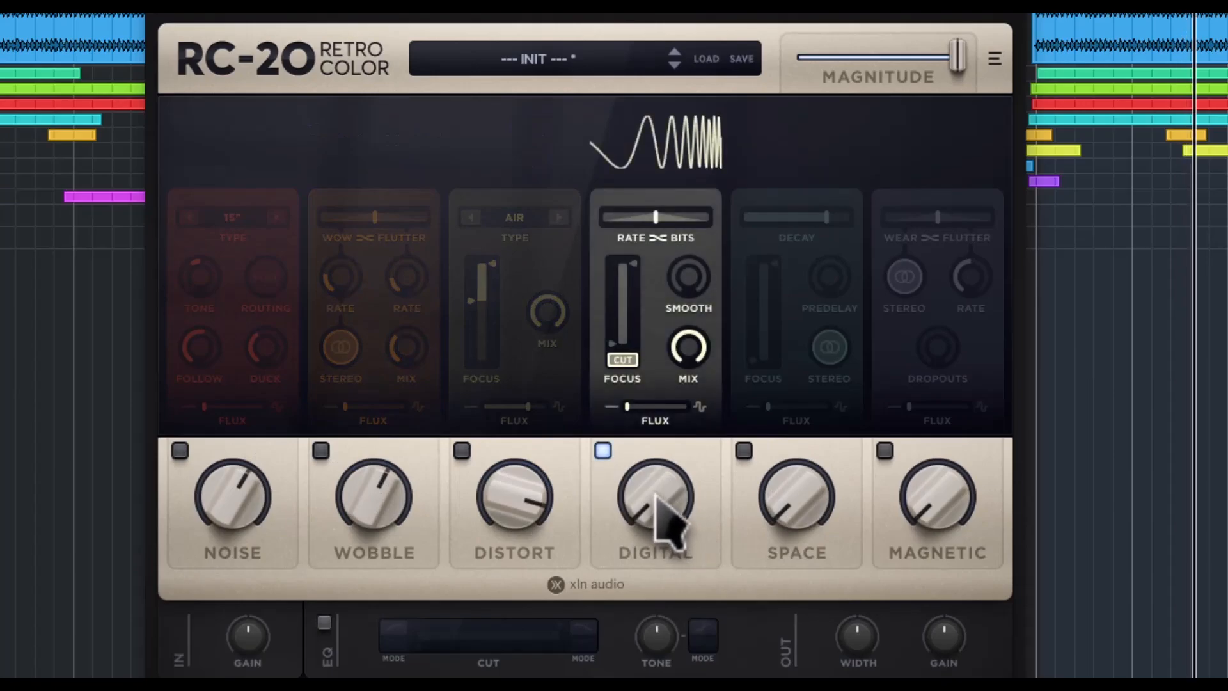
Raise the Digital amount, narrow its Focus with Cut off, and set Smooth to 87 % and Flux to 73 %.
drag(655, 494, 655, 231)
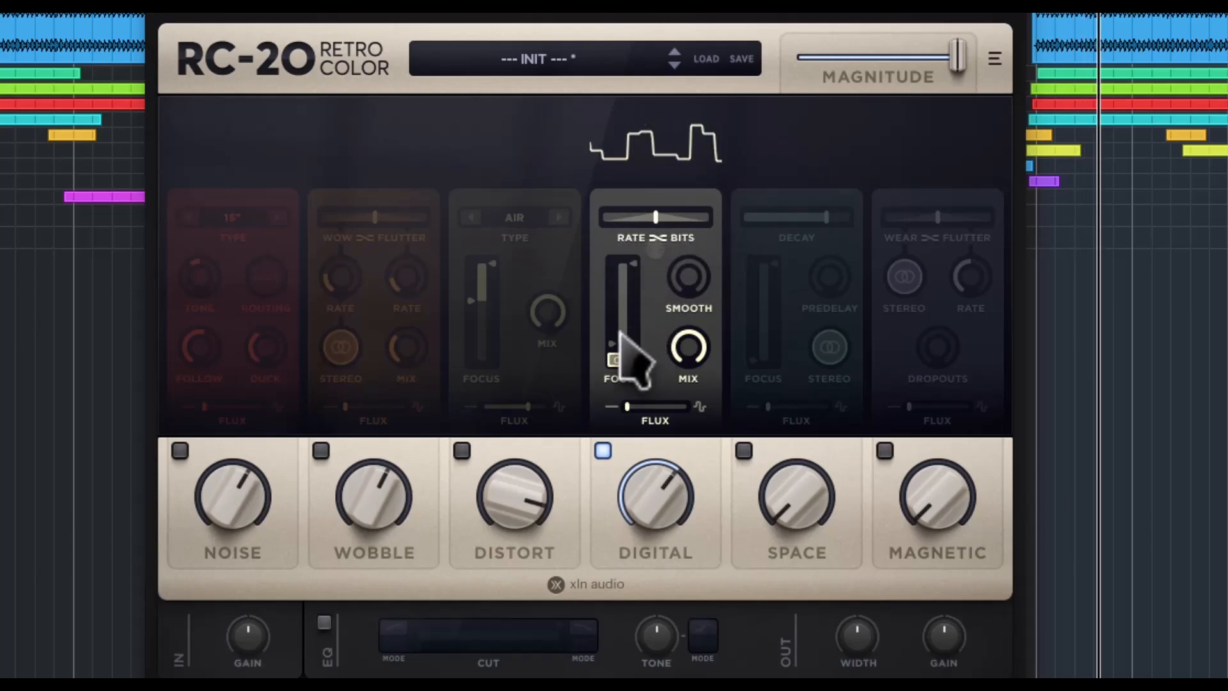
drag(619, 334, 702, 130)
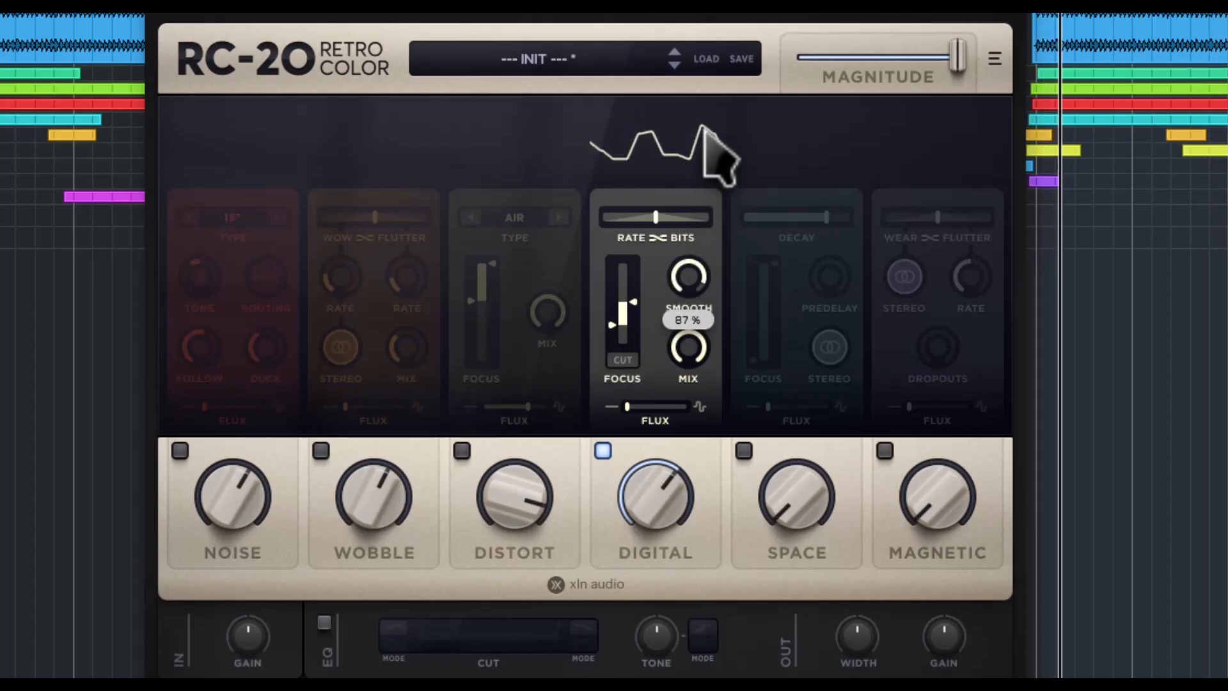
drag(628, 407, 669, 439)
Enable Distort, Wobble and Noise alongside Digital and lower each of their amounts to around half.
click(463, 451)
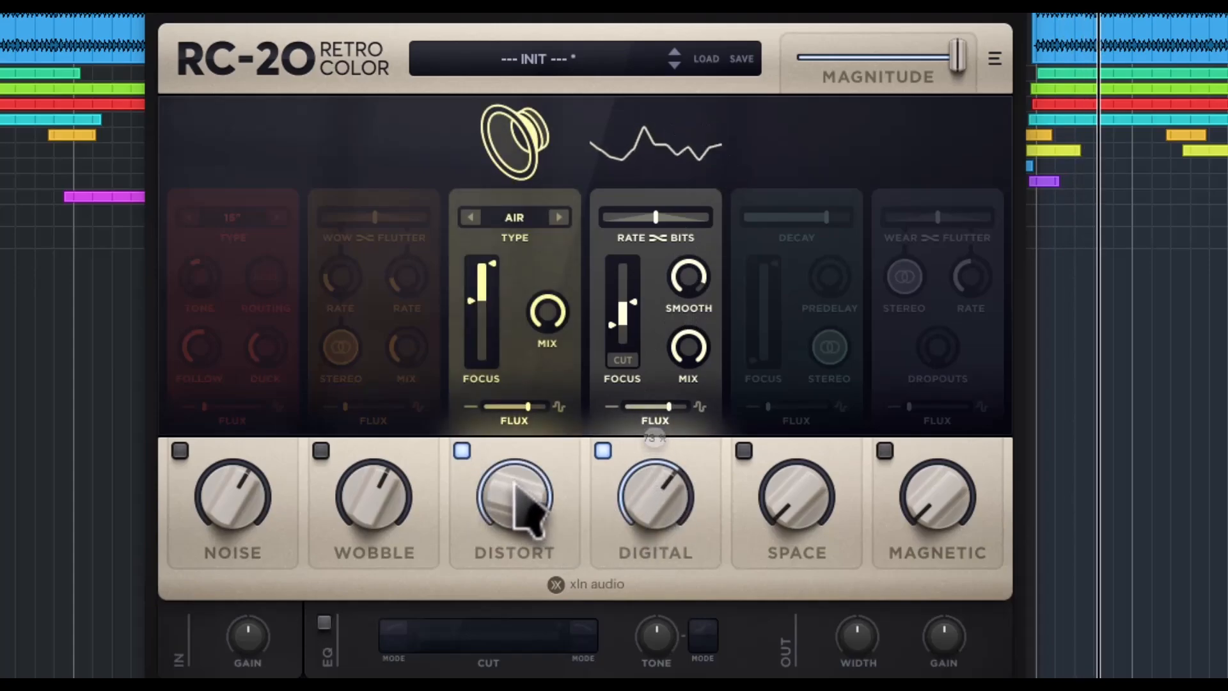
drag(517, 489, 515, 617)
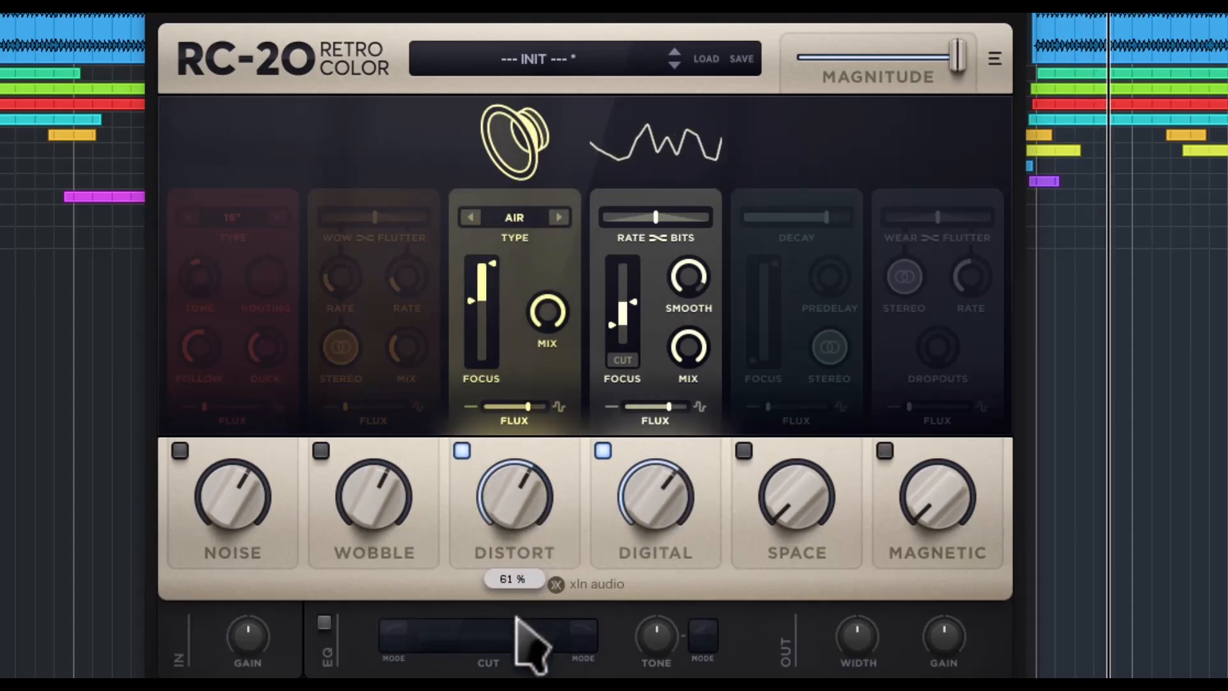
click(321, 452)
drag(385, 515, 400, 556)
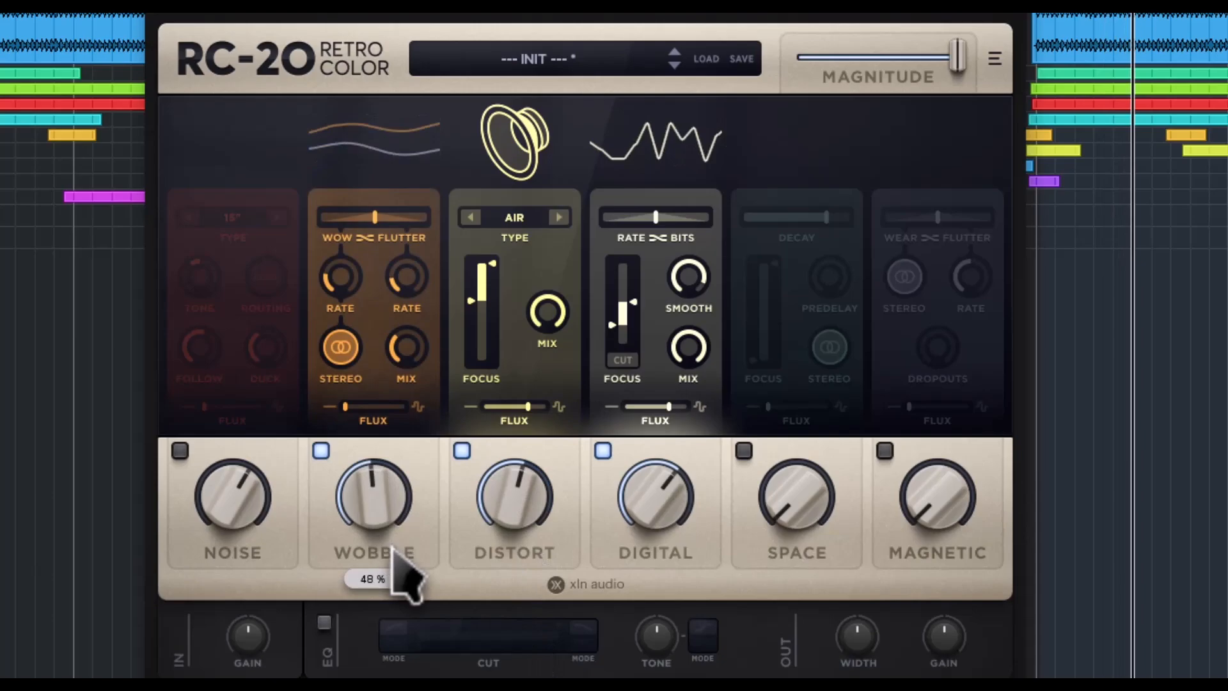
click(179, 450)
drag(236, 493, 251, 559)
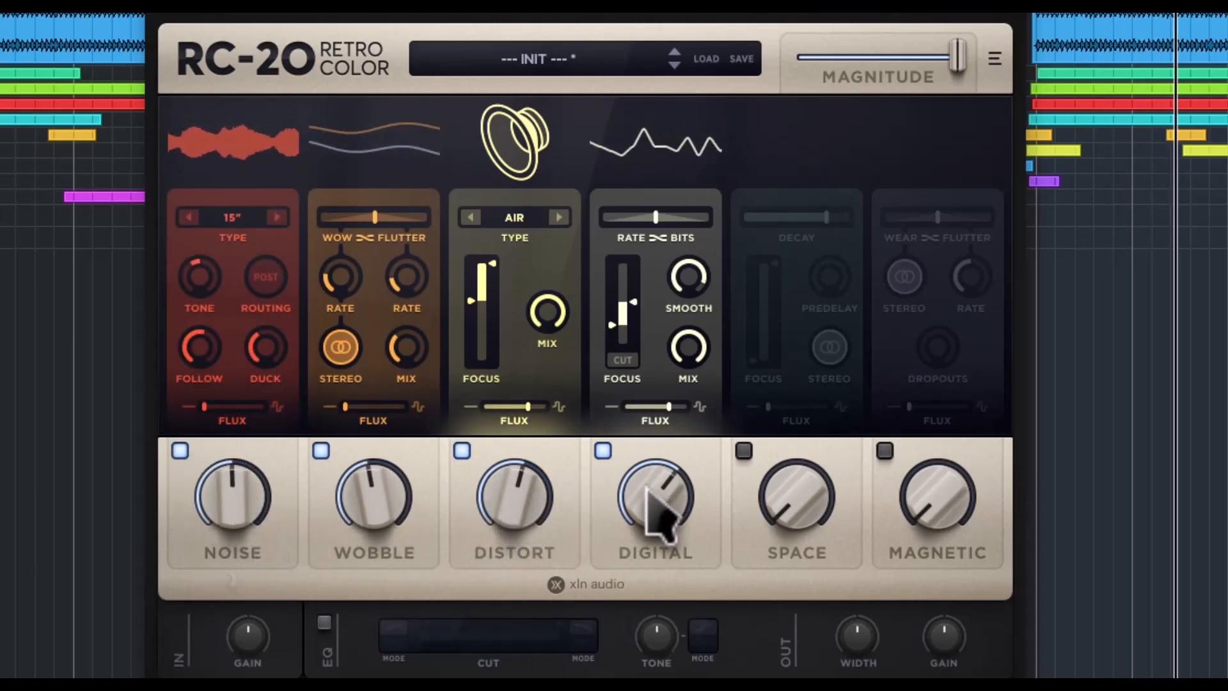
Set the Digital amount to 58 %, shift its balance towards Rate, minimise its Flux and widen its Focus to the full range.
drag(652, 493, 680, 548)
drag(656, 217, 669, 502)
mouse_move(669, 502)
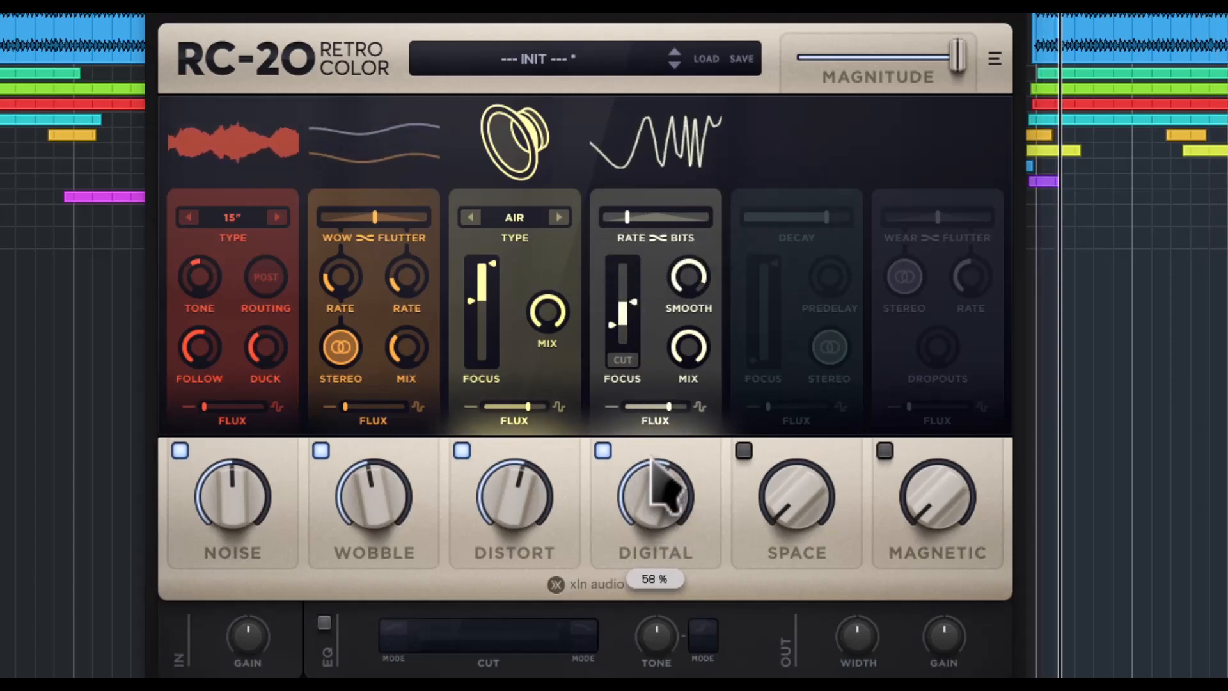
drag(669, 406, 634, 440)
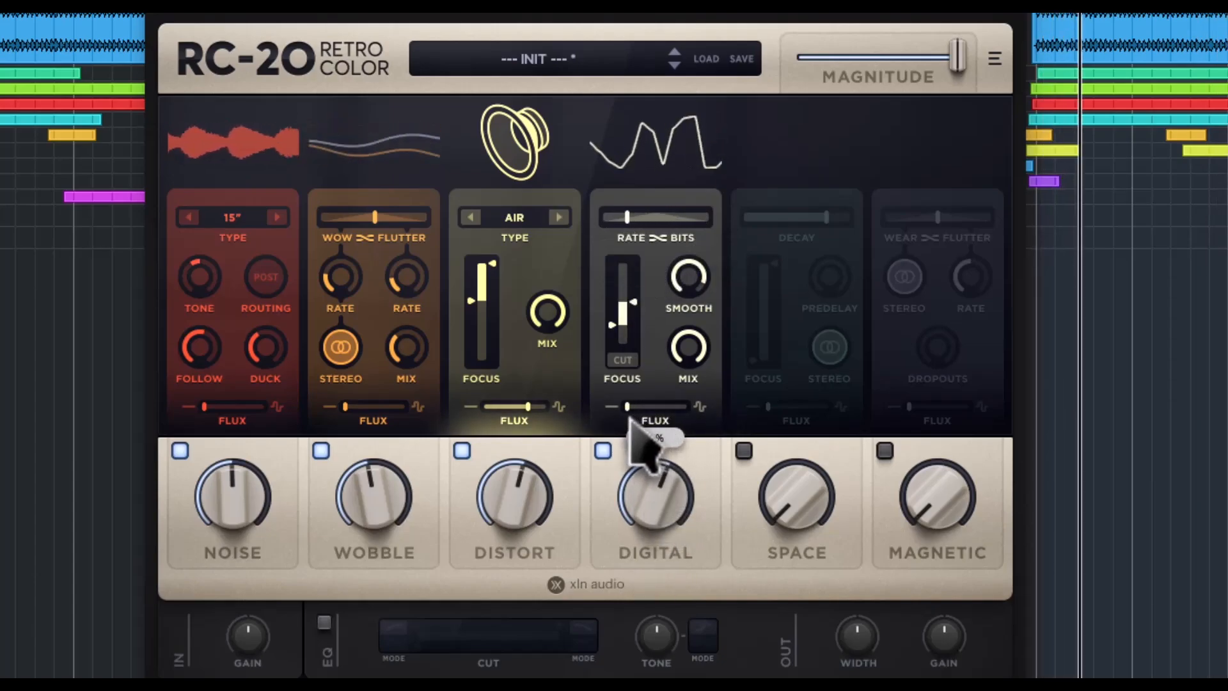
drag(624, 323, 633, 255)
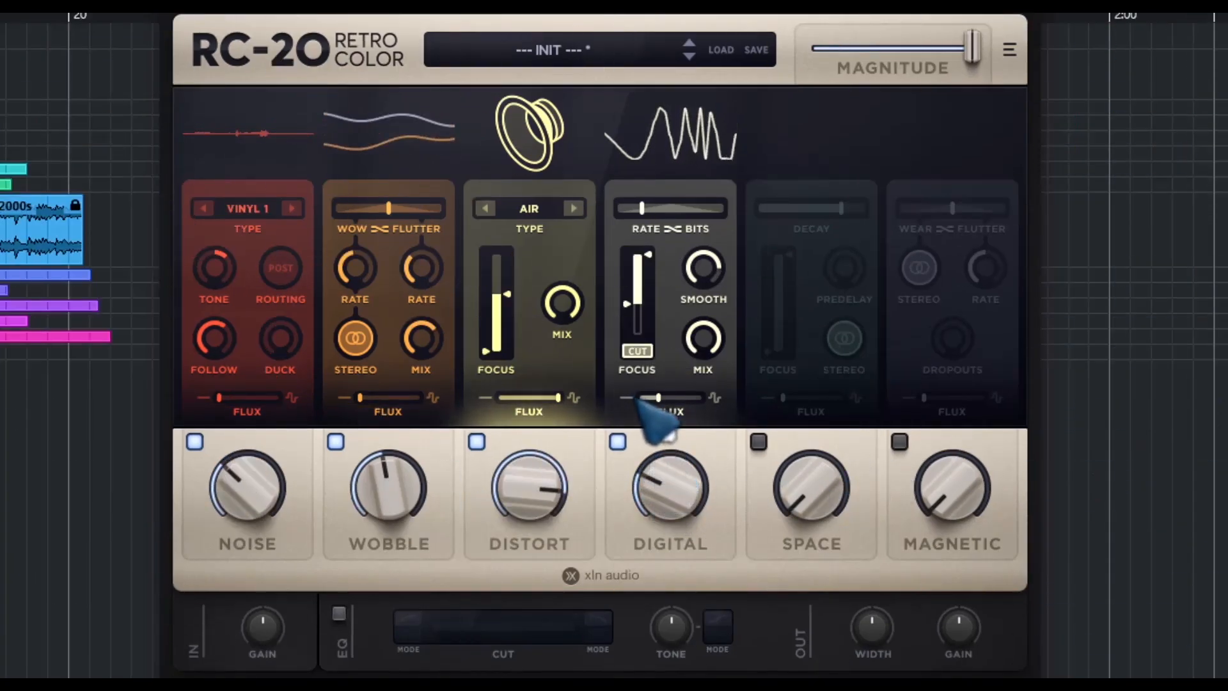
Enable Space, turn off Noise, Wobble, Distort and Digital, and try the Space amount at 48 %.
click(758, 443)
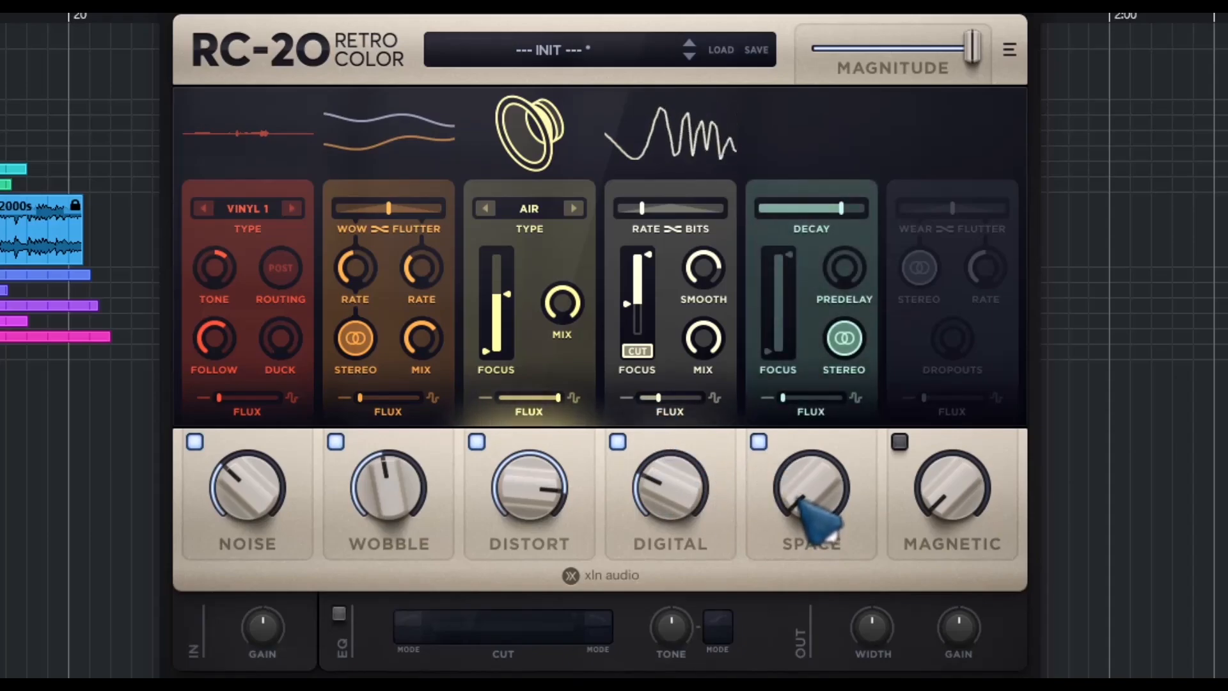
click(617, 442)
click(477, 441)
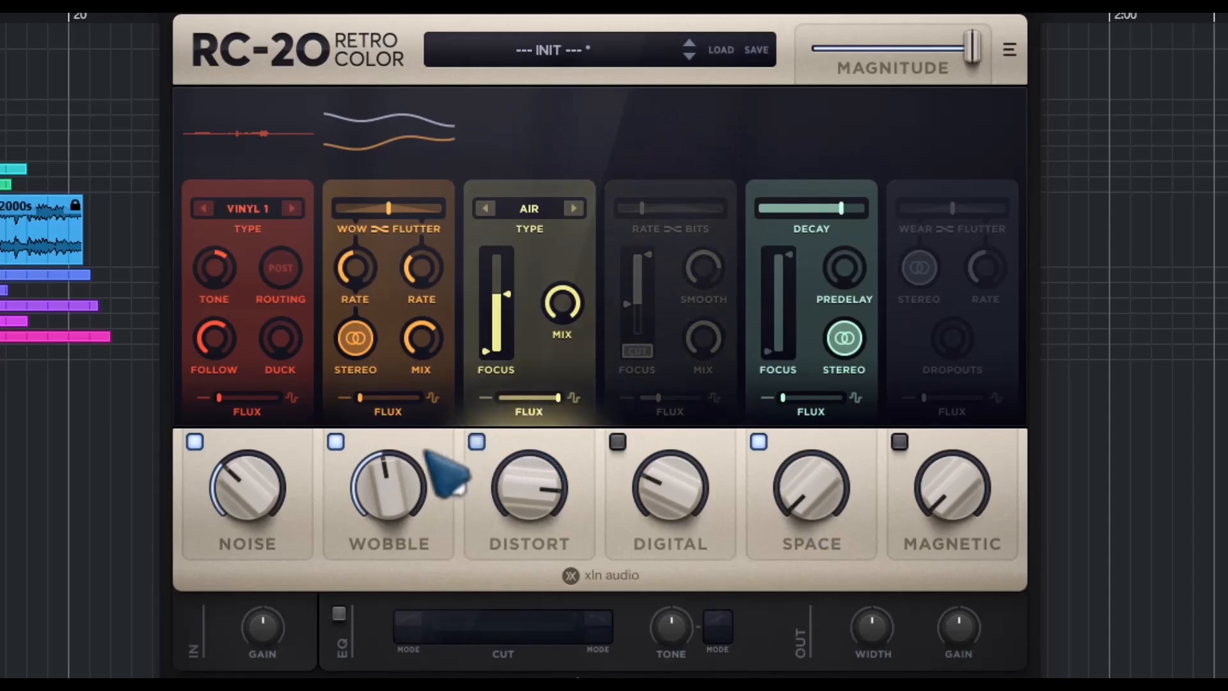
click(335, 442)
click(194, 441)
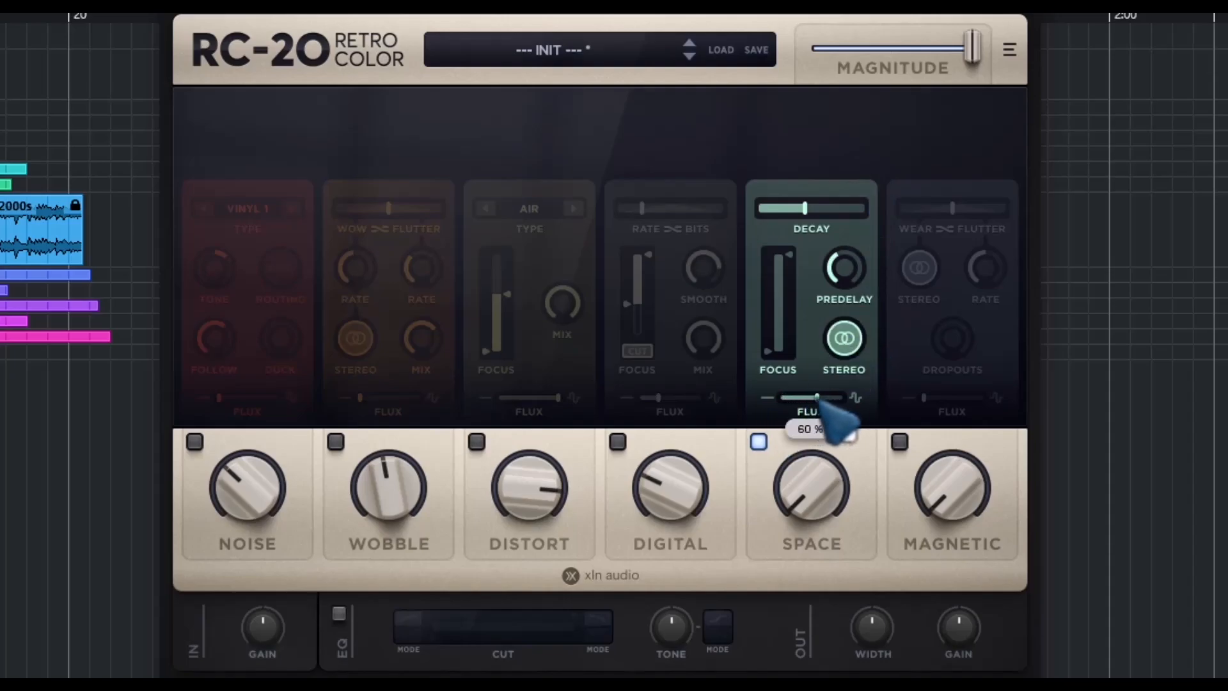
drag(810, 478, 824, 325)
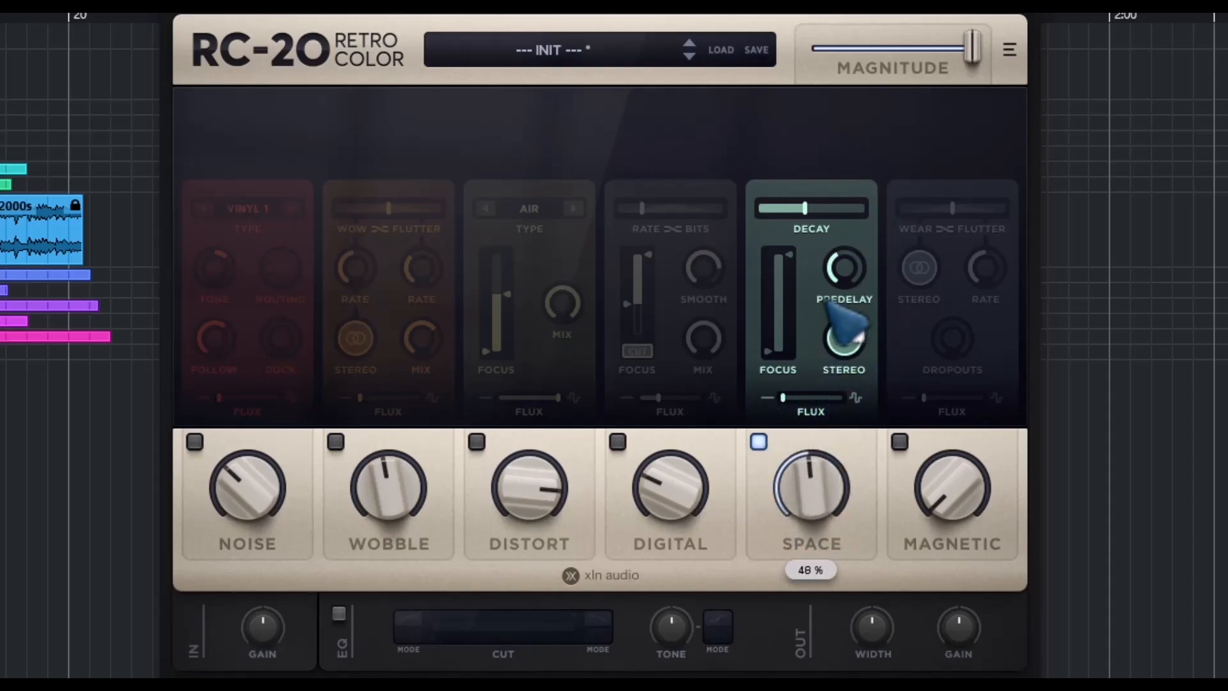
drag(821, 408, 823, 587)
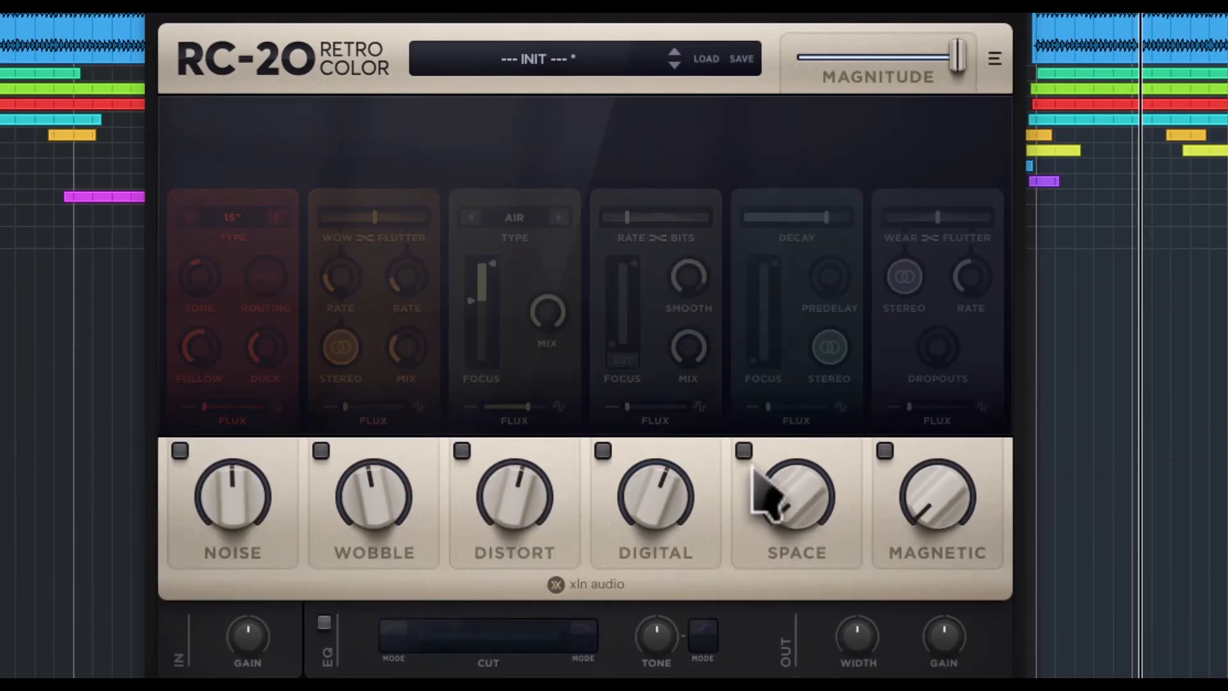
Enable Space at 45 %, shorten its Decay, limit its Focus to 100 - 1080 Hz and compare Stereo off and on.
drag(795, 507, 827, 323)
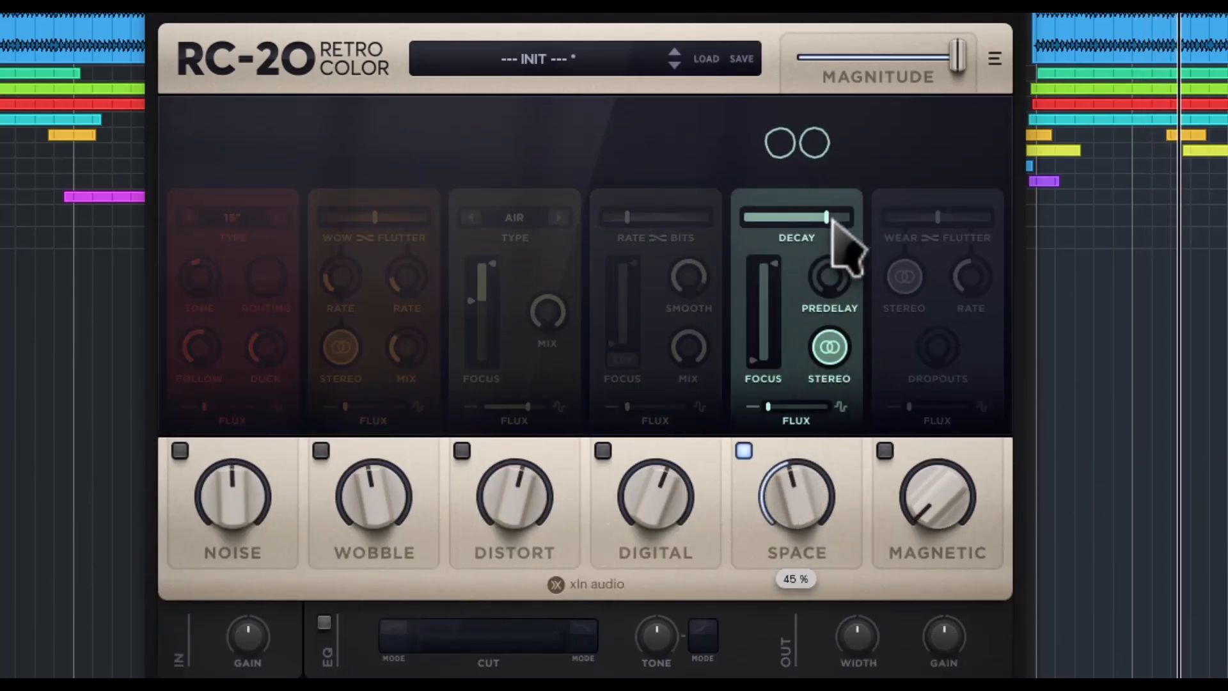
drag(826, 221, 768, 337)
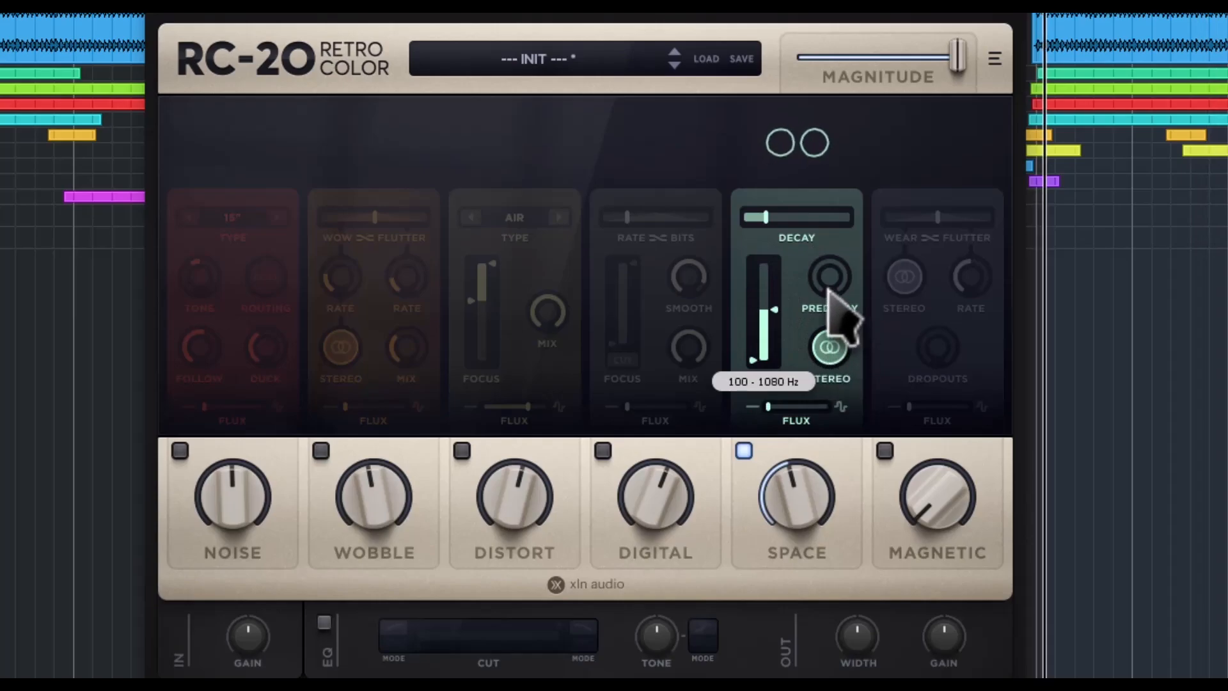
drag(833, 284, 825, 370)
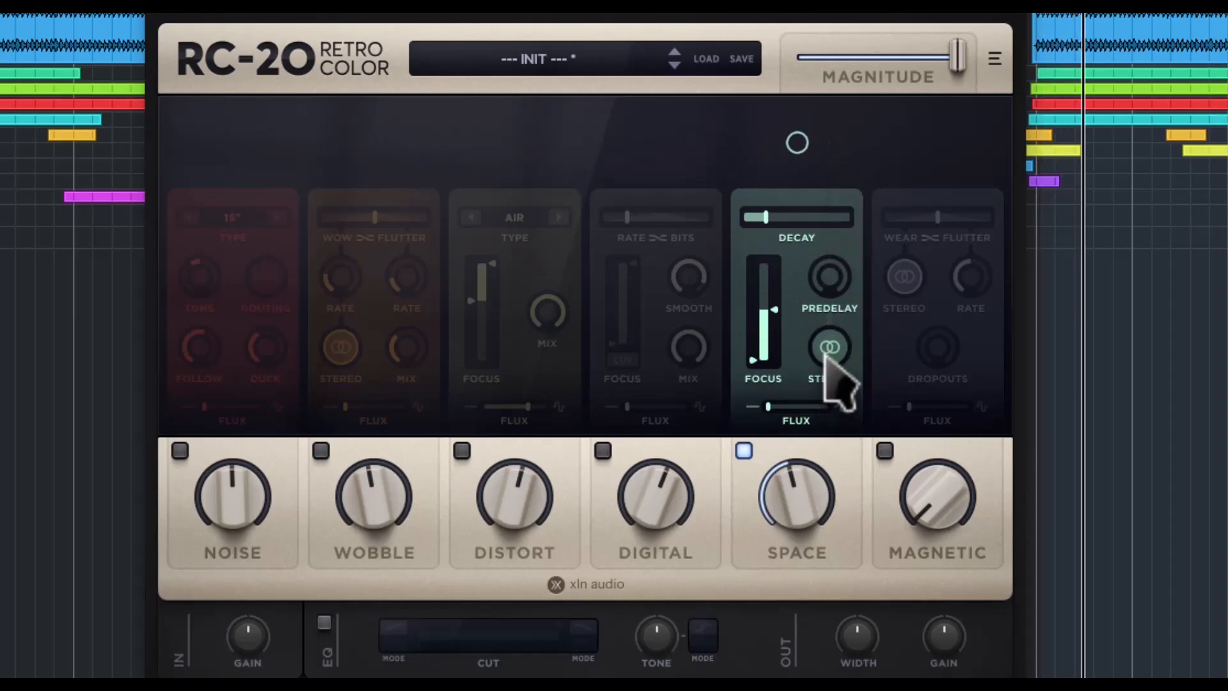
drag(781, 409, 800, 360)
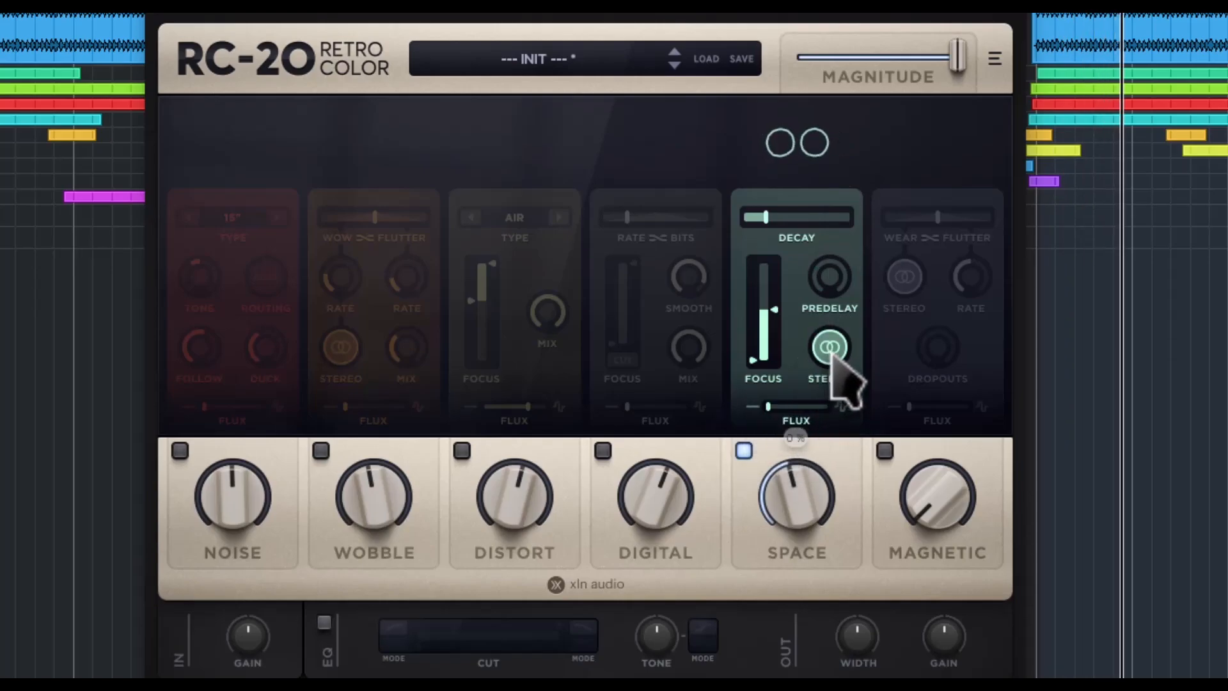
Reopen the Space Focus up to 16000 Hz, shorten the Decay further and bring the amount to just under half.
drag(775, 309, 768, 213)
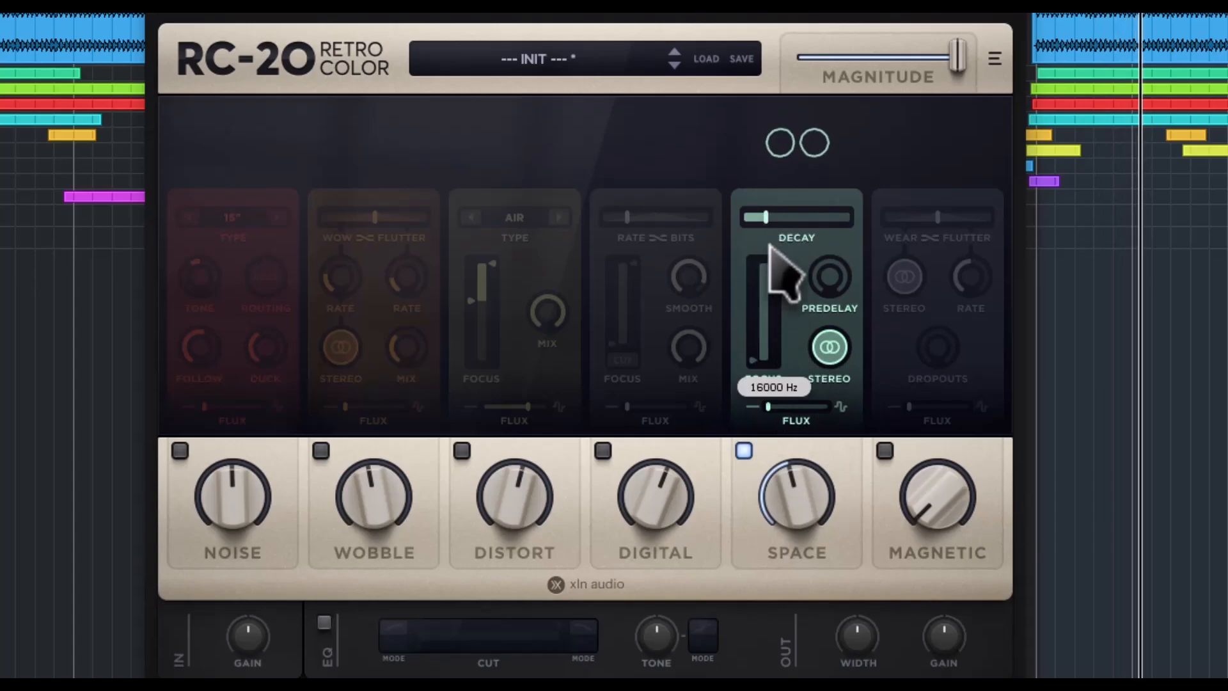
click(761, 218)
drag(797, 494, 796, 471)
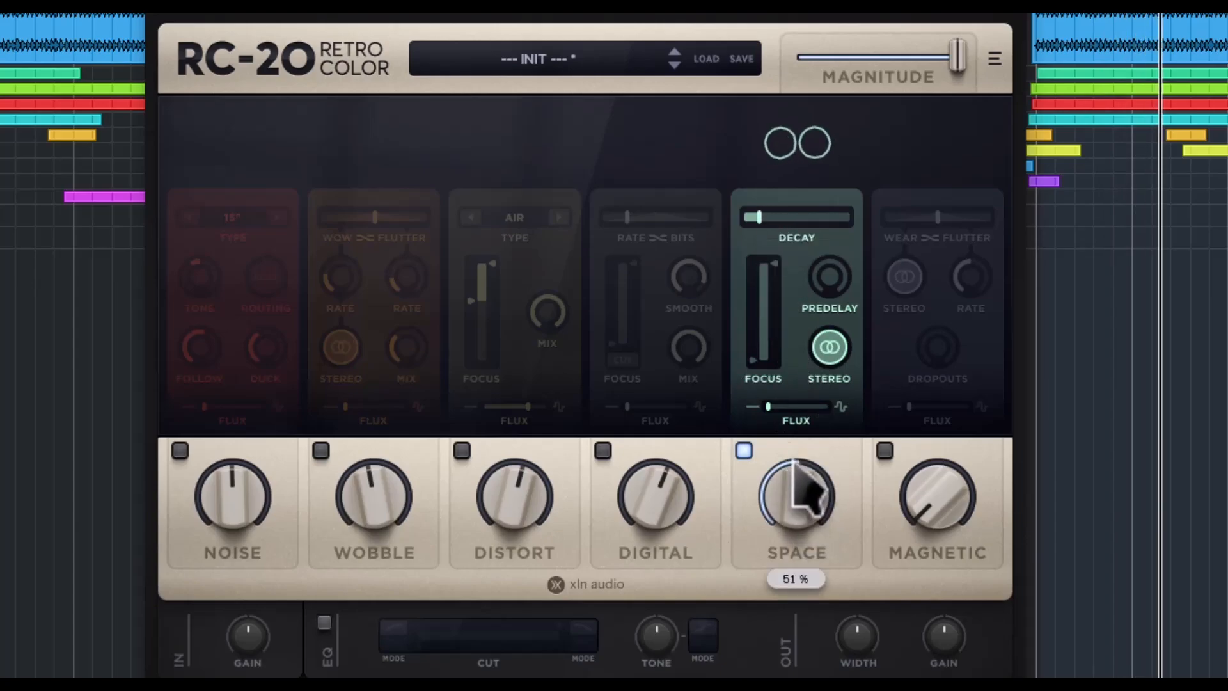
drag(765, 217, 755, 217)
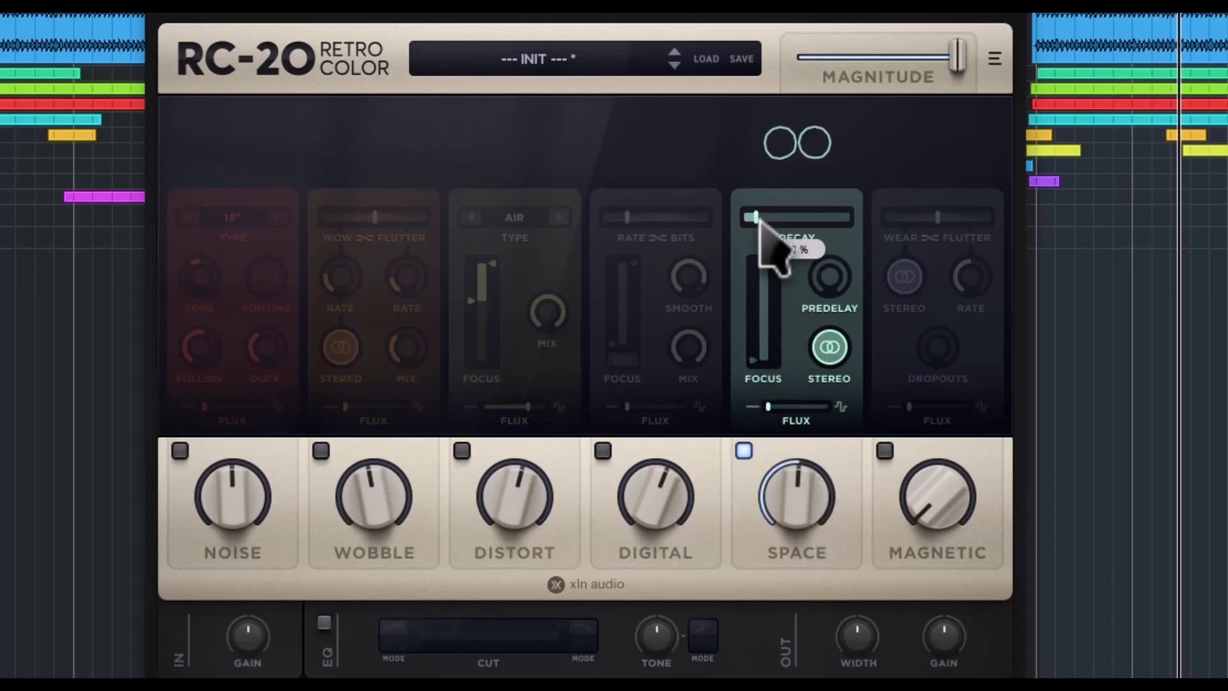
drag(795, 488, 816, 535)
Enable Digital with a reduced amount and Mix, and add Distort at 47 % alongside Space.
click(602, 450)
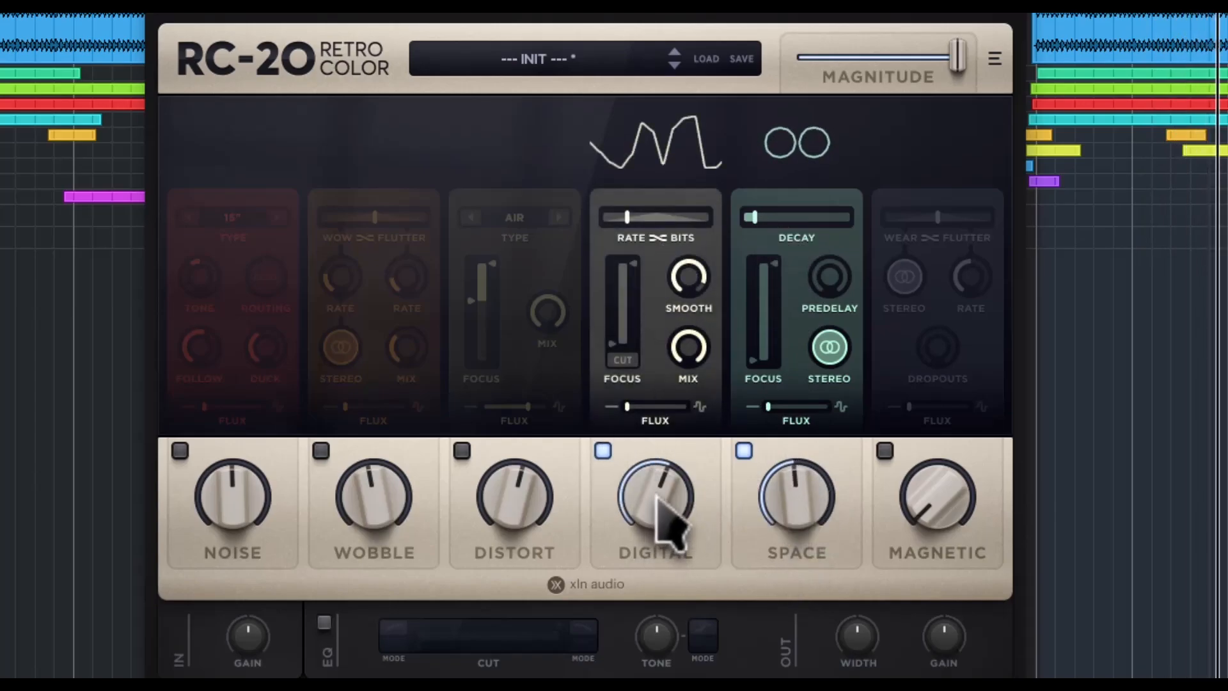
mouse_move(666, 516)
mouse_down()
mouse_move(669, 543)
mouse_move(668, 531)
mouse_up()
drag(699, 377, 699, 458)
click(462, 450)
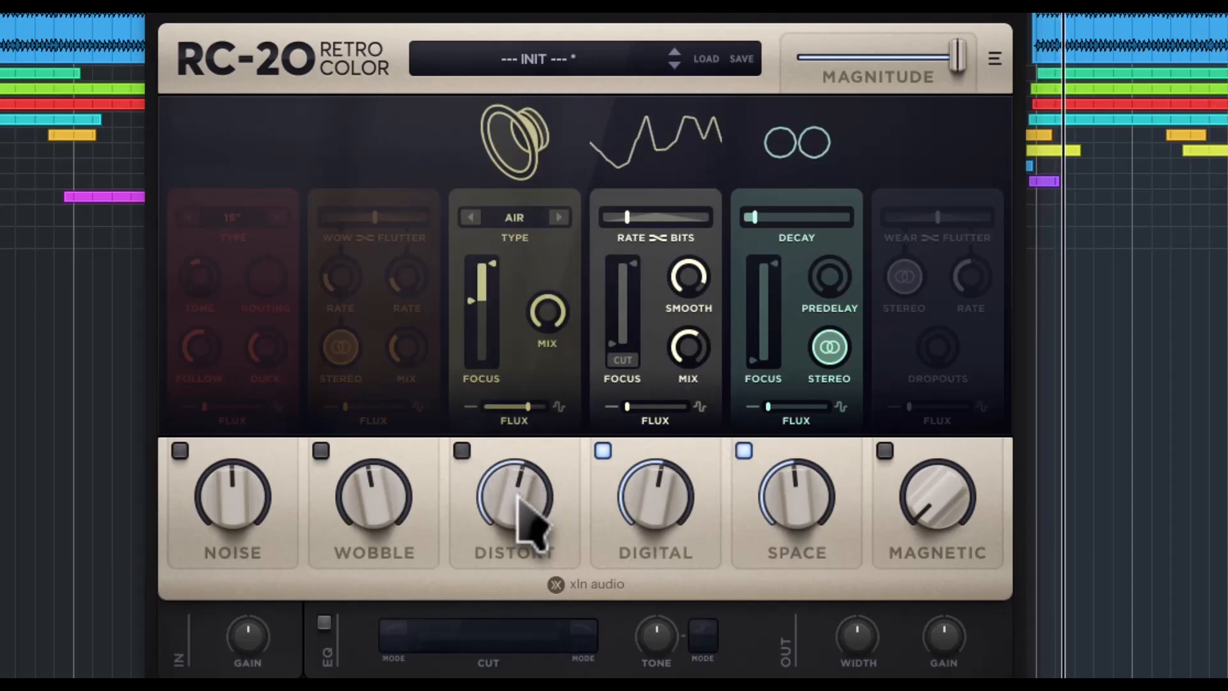
drag(543, 521, 534, 544)
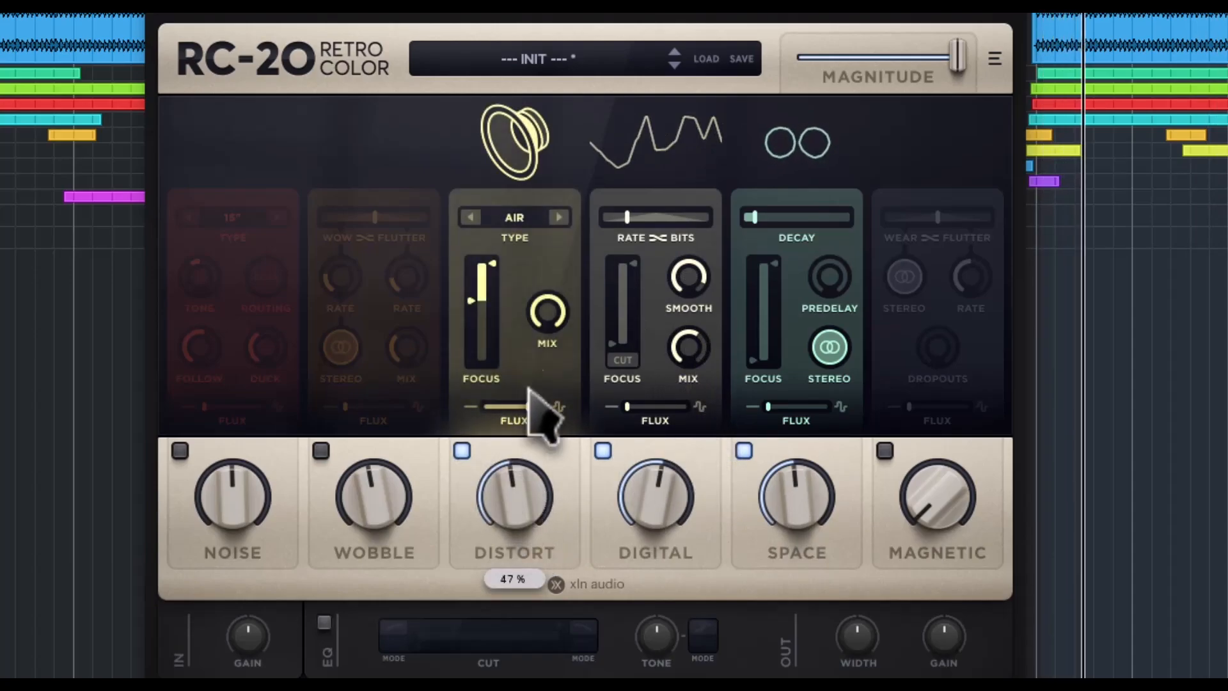
Raise Distort to 56 %, reduce its Mix, and add Wobble and Noise with a slightly higher Noise amount.
drag(520, 493, 517, 432)
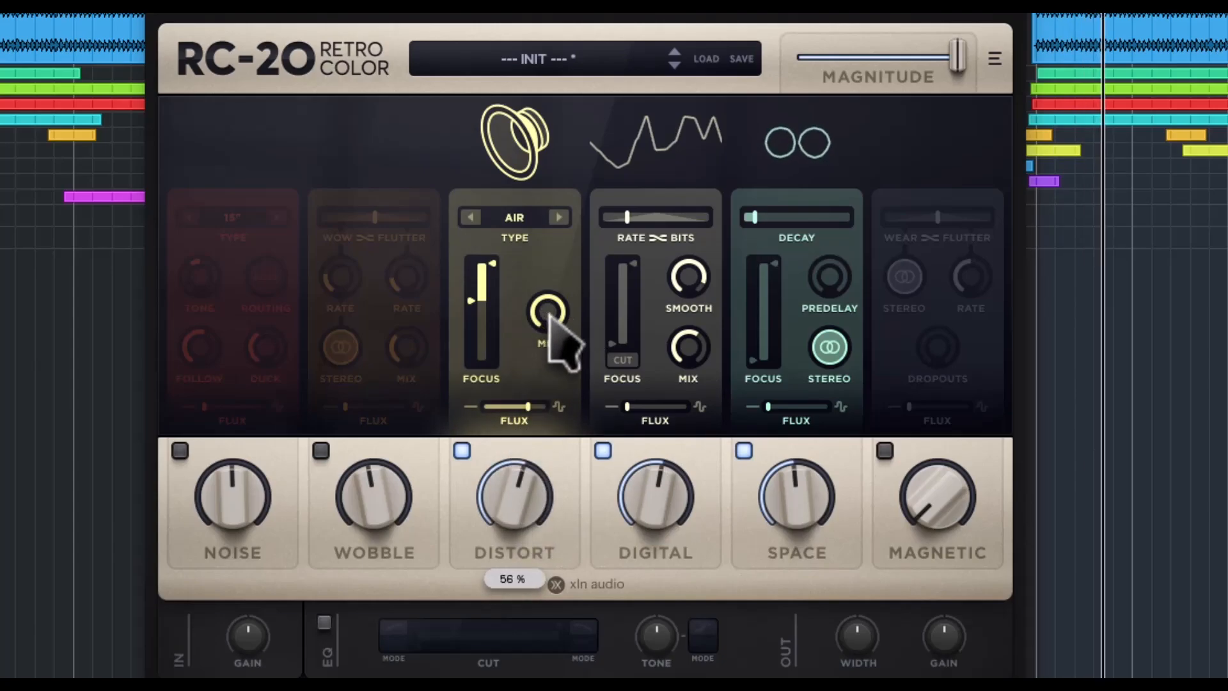
drag(554, 326, 575, 472)
click(321, 450)
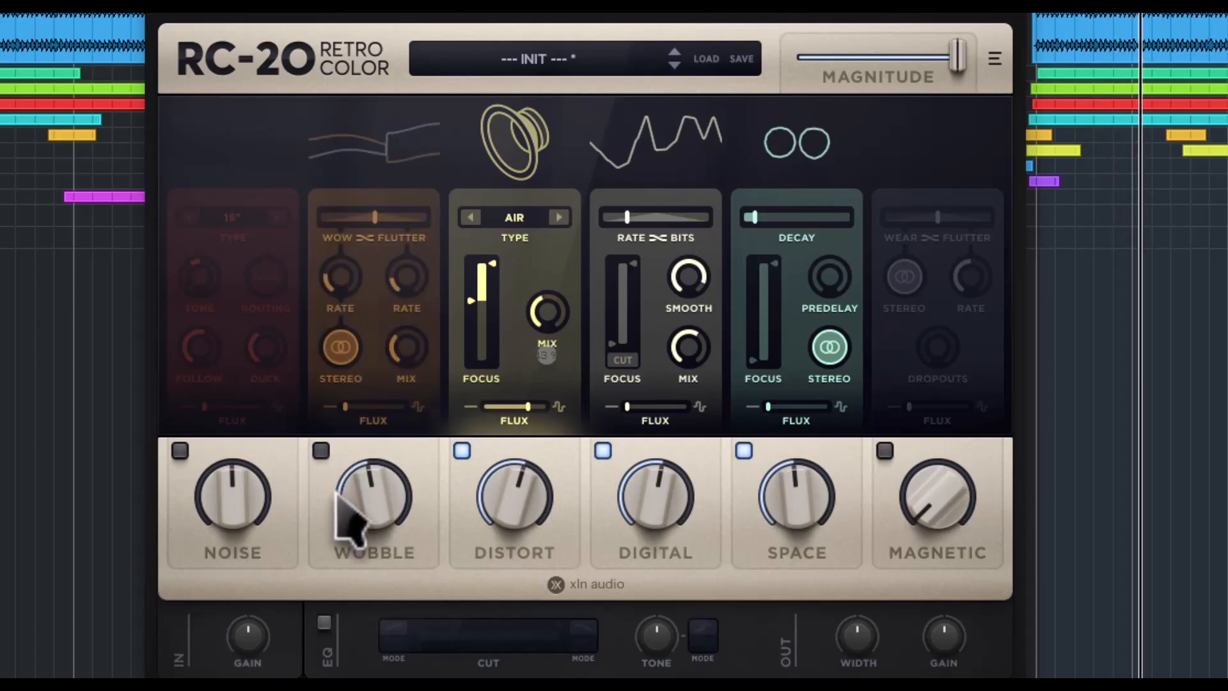
click(180, 450)
mouse_move(235, 506)
mouse_down()
mouse_move(261, 484)
mouse_move(246, 487)
mouse_up()
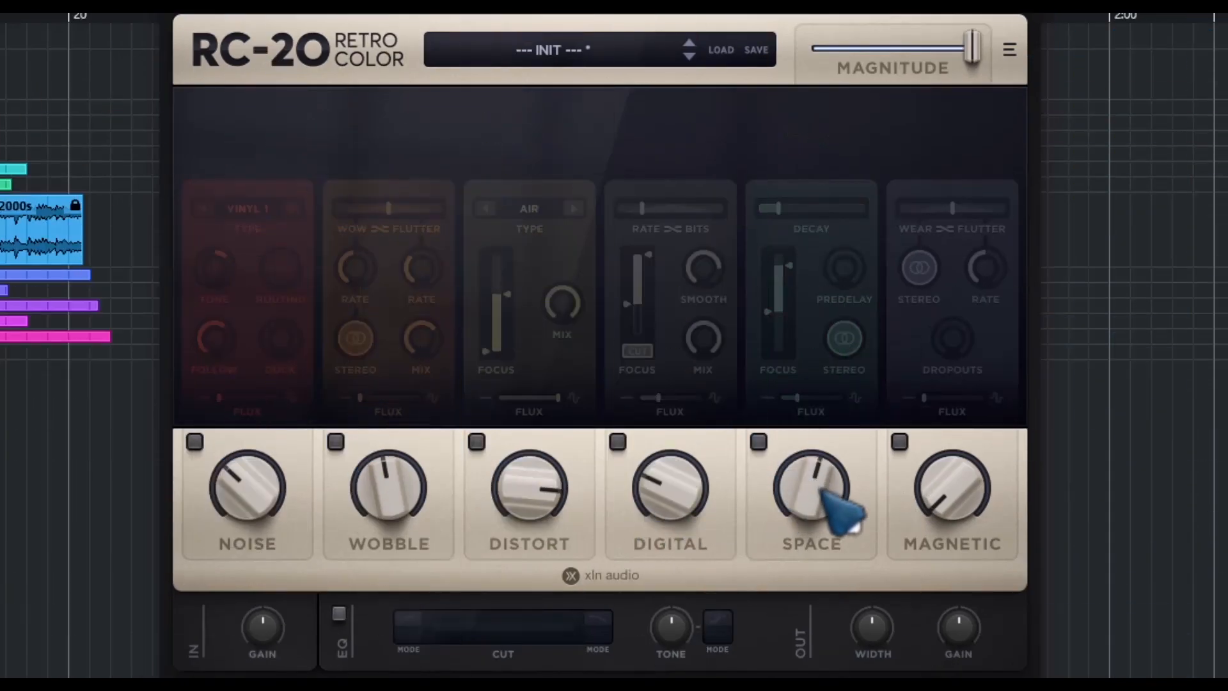
Enable Magnetic at 100 %, raise its Rate and Dropouts, and set the balance to Wear 100 % and Flutter 96 %.
click(903, 442)
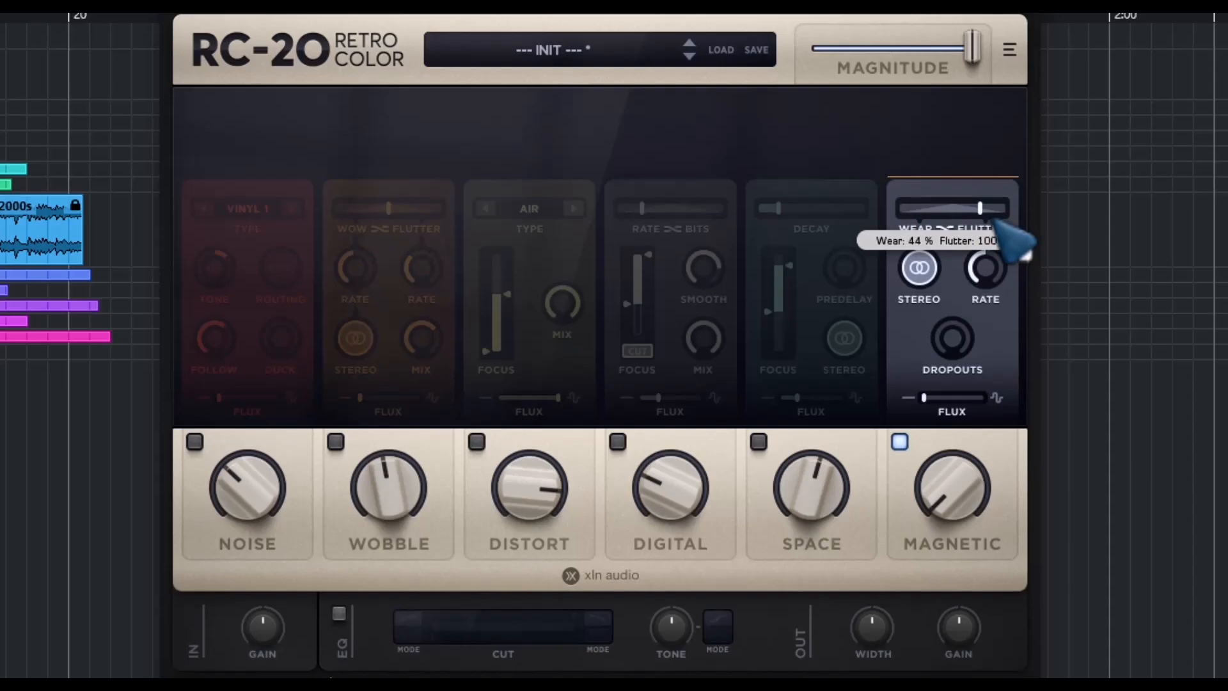
mouse_move(991, 268)
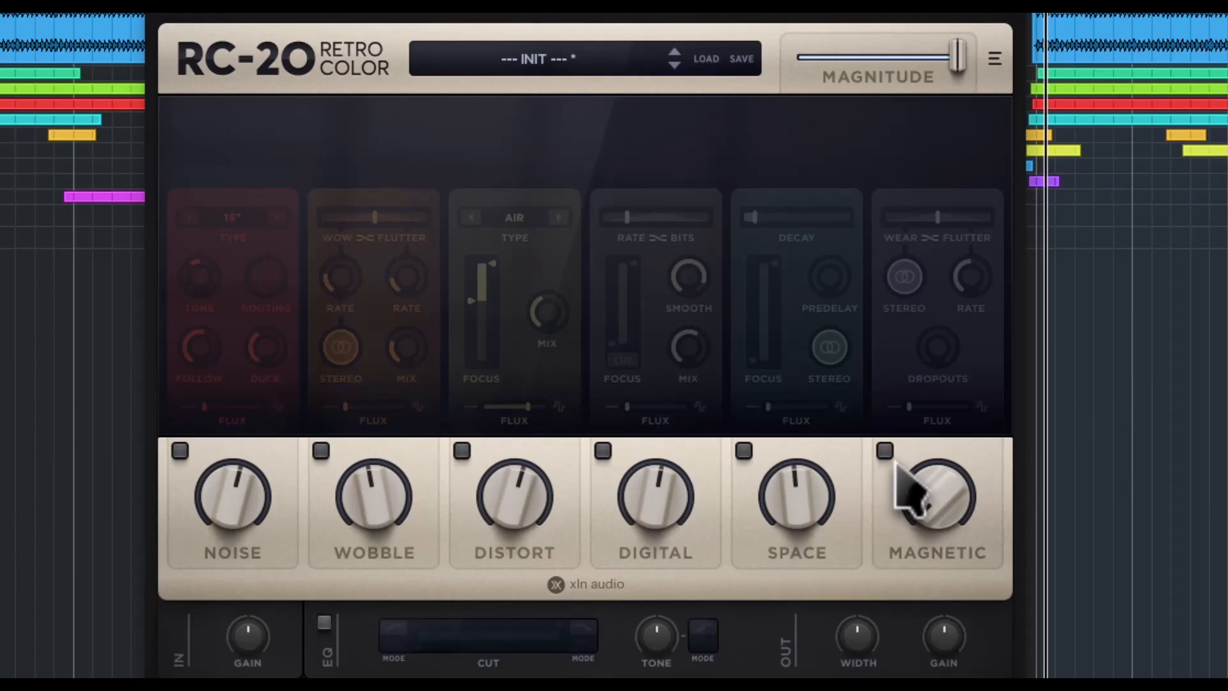
drag(895, 463, 846, 221)
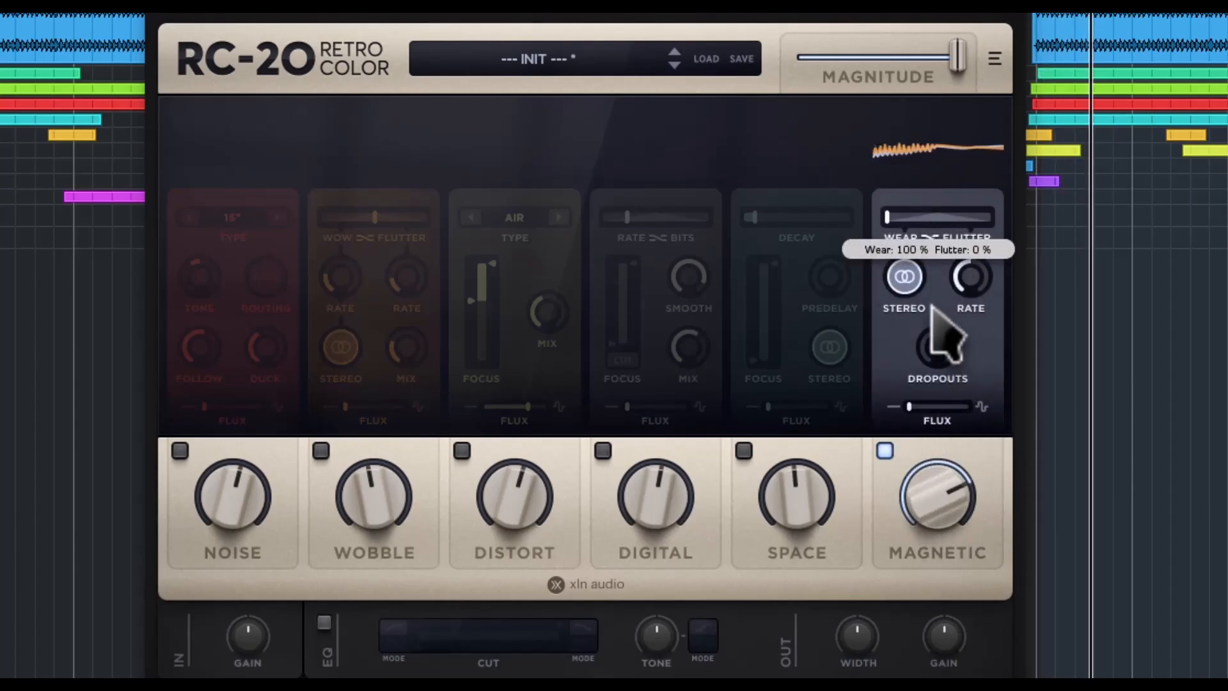
drag(970, 291, 1003, 159)
drag(988, 502, 946, 384)
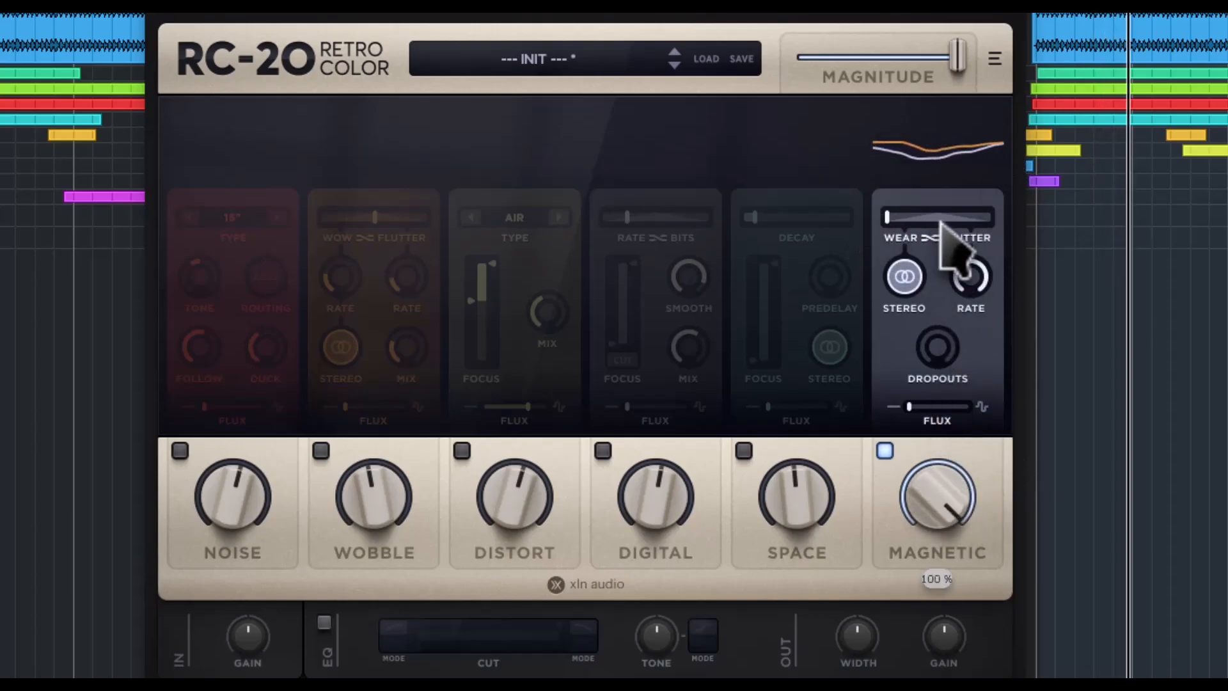
drag(927, 219, 884, 287)
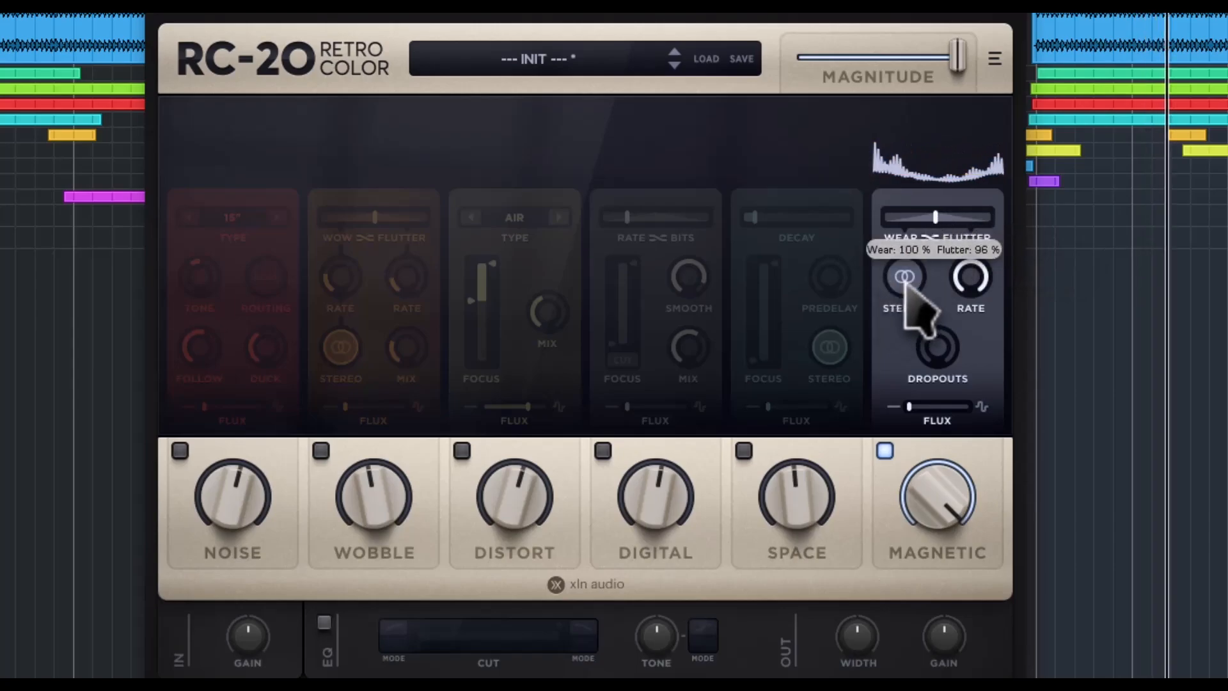
drag(931, 358, 947, 231)
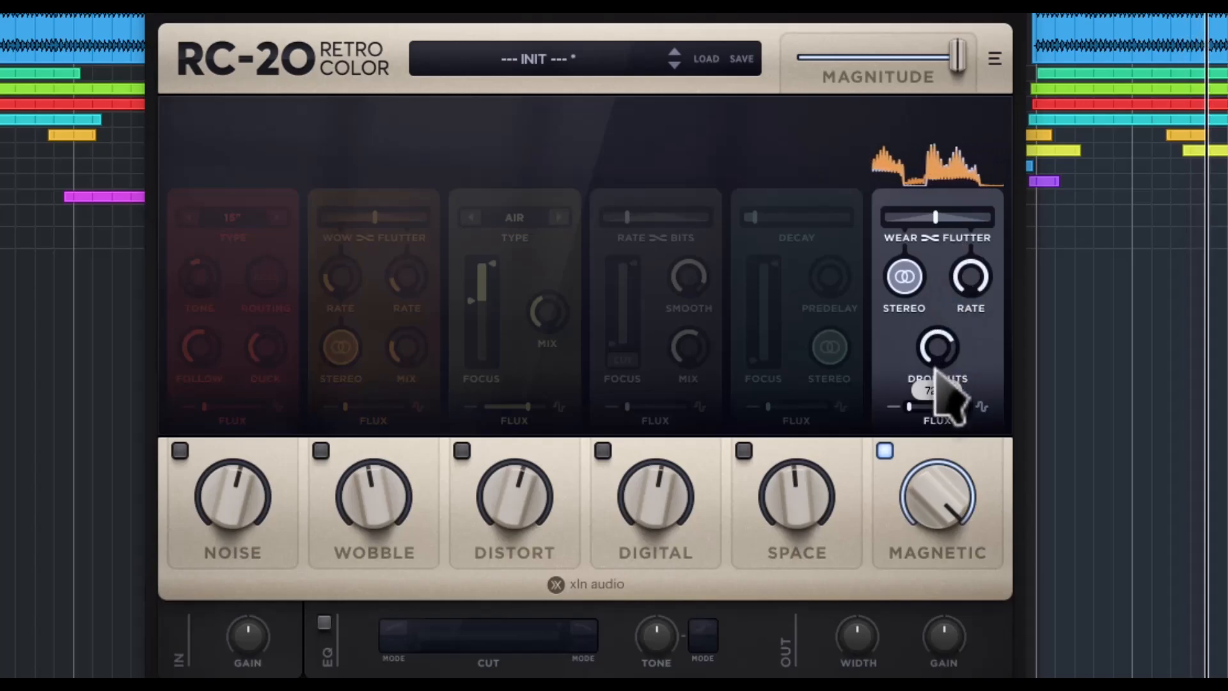
Try Magnetic's Flux and a 50 % Flutter balance, recentre Wear and Flutter, and reduce the amount to about two thirds.
drag(909, 406, 956, 383)
drag(948, 503, 955, 542)
drag(951, 409, 903, 423)
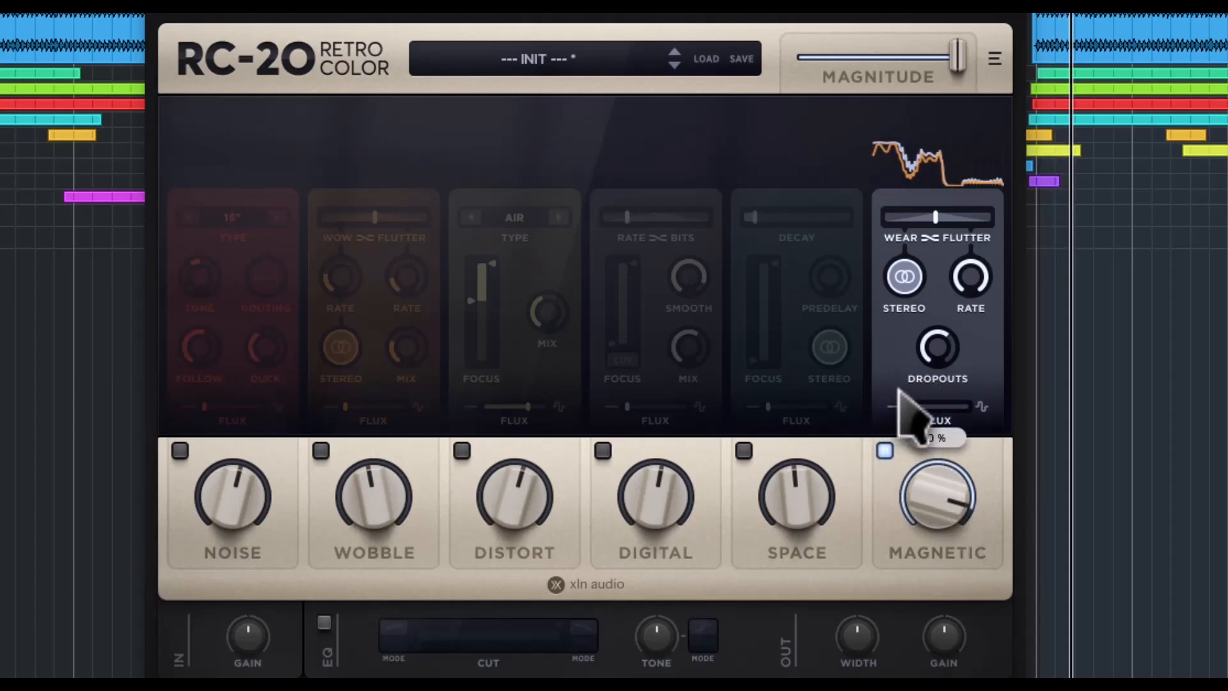
drag(935, 217, 914, 217)
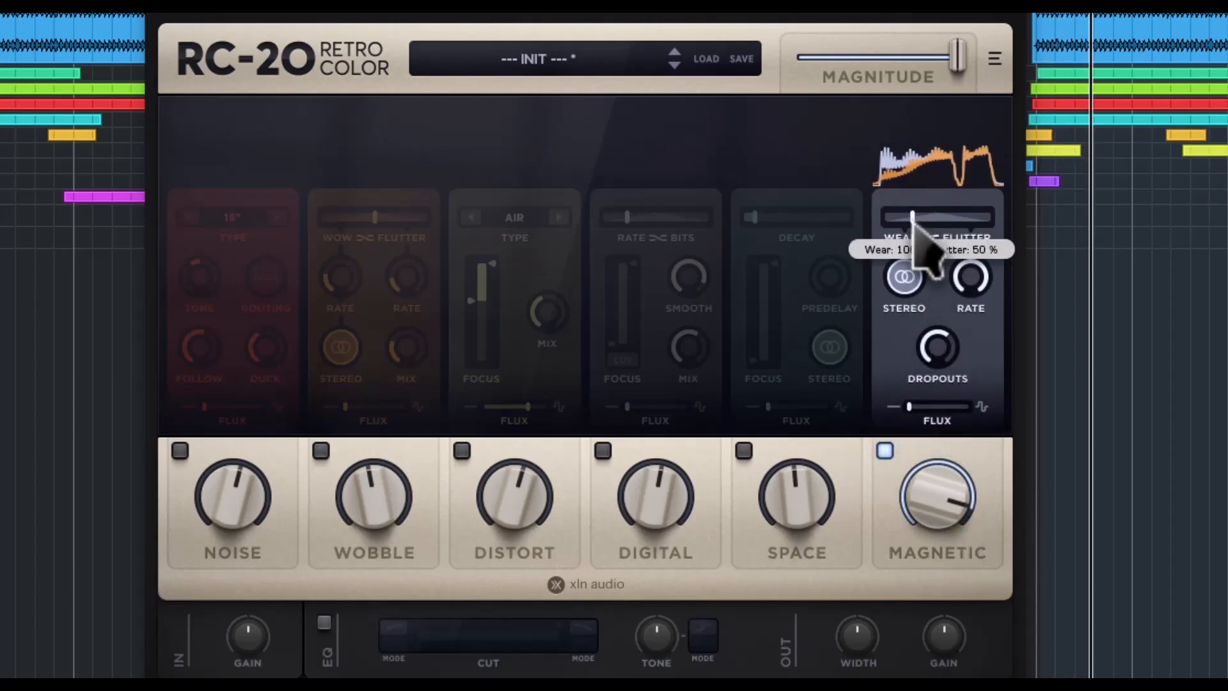
drag(948, 506, 954, 550)
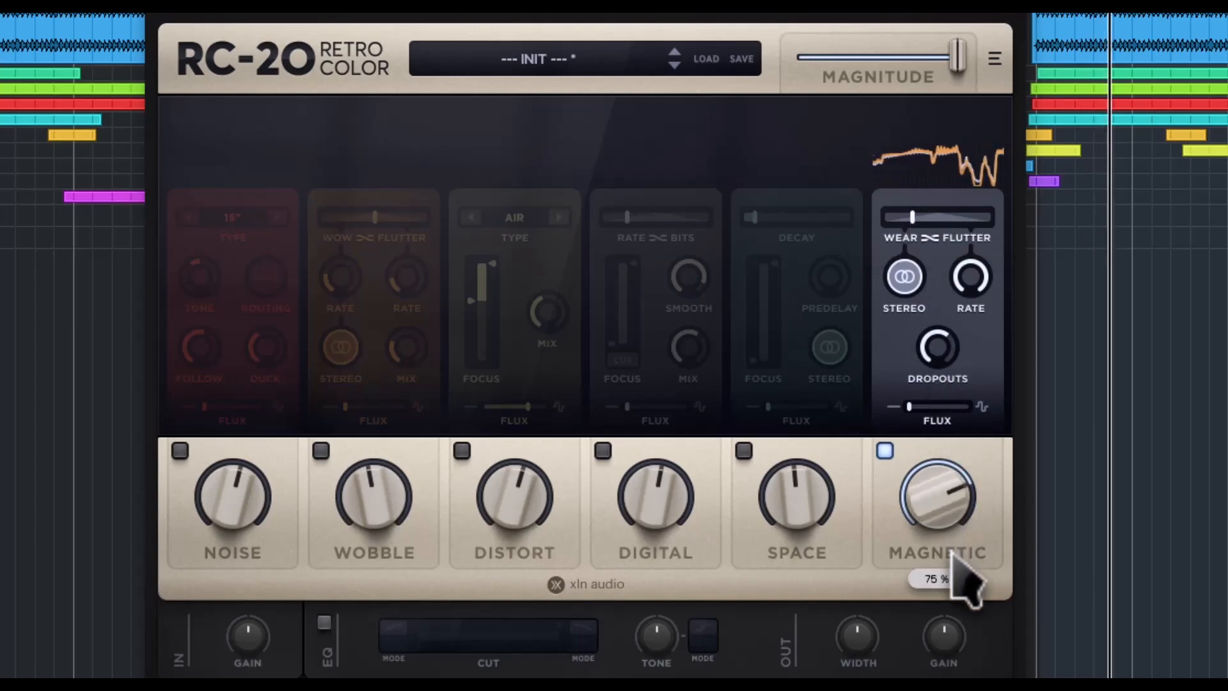
drag(921, 203, 952, 275)
drag(958, 505, 944, 553)
Enable the other five modules alongside Magnetic, try Magnitude at 74 %, and bring it back to just under full.
click(744, 450)
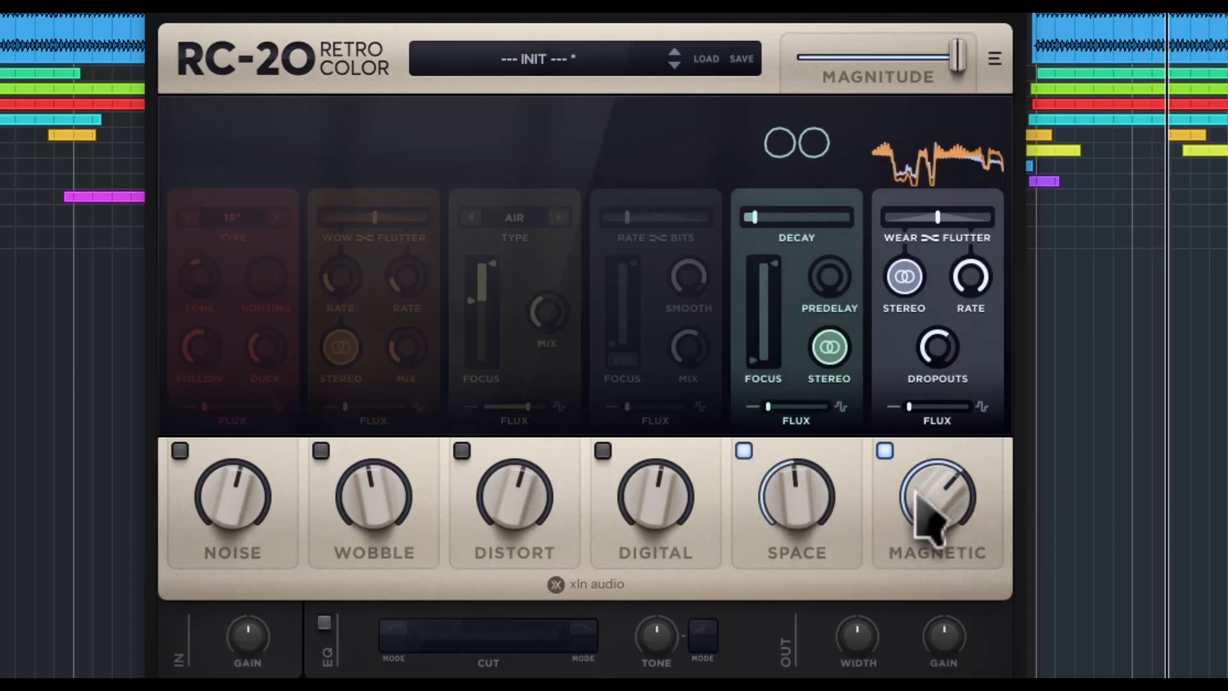
click(602, 450)
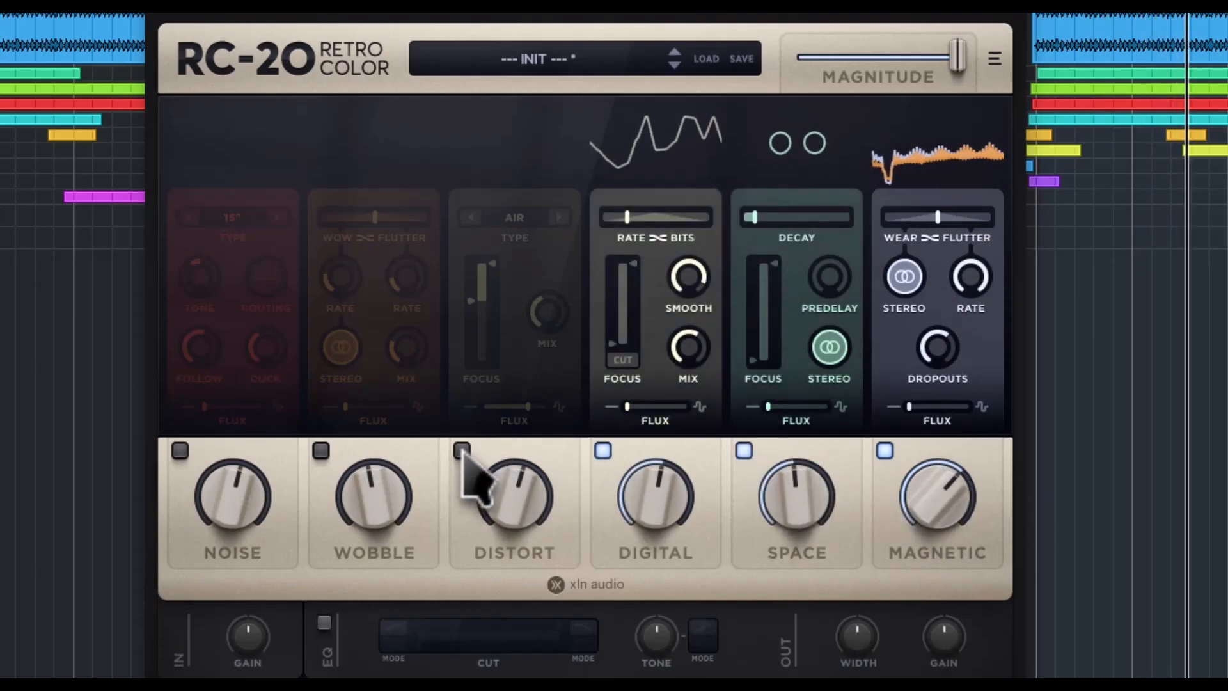
click(462, 450)
click(321, 451)
click(180, 451)
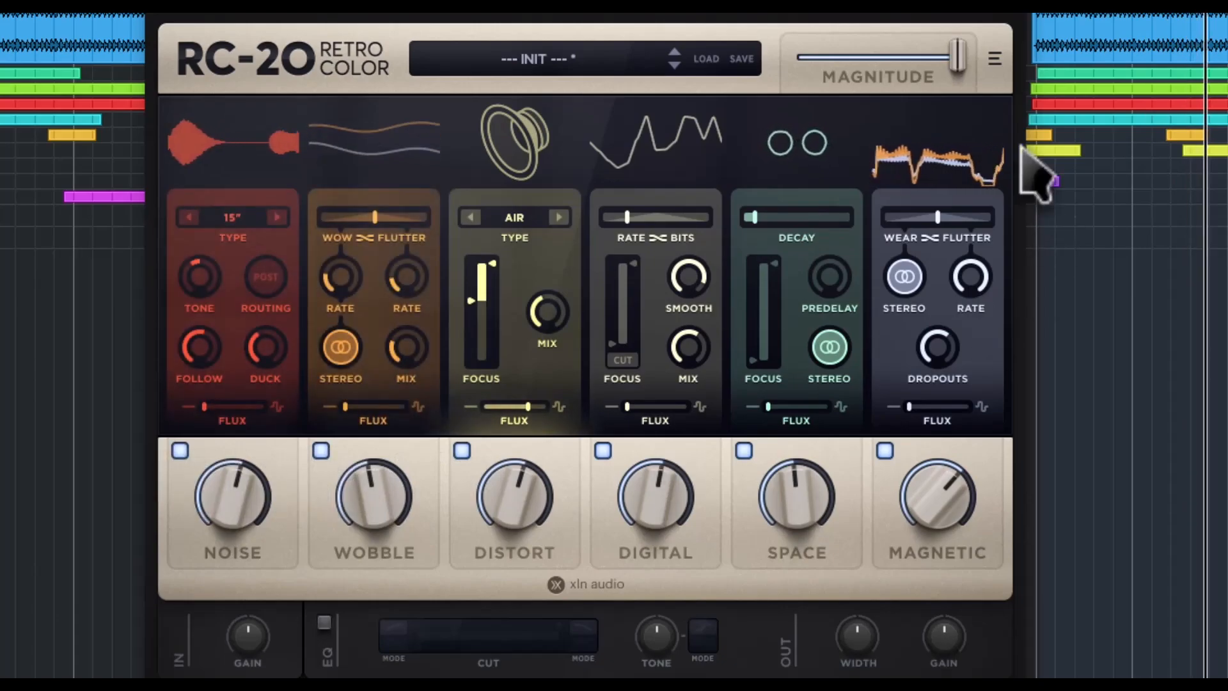
drag(958, 64, 921, 83)
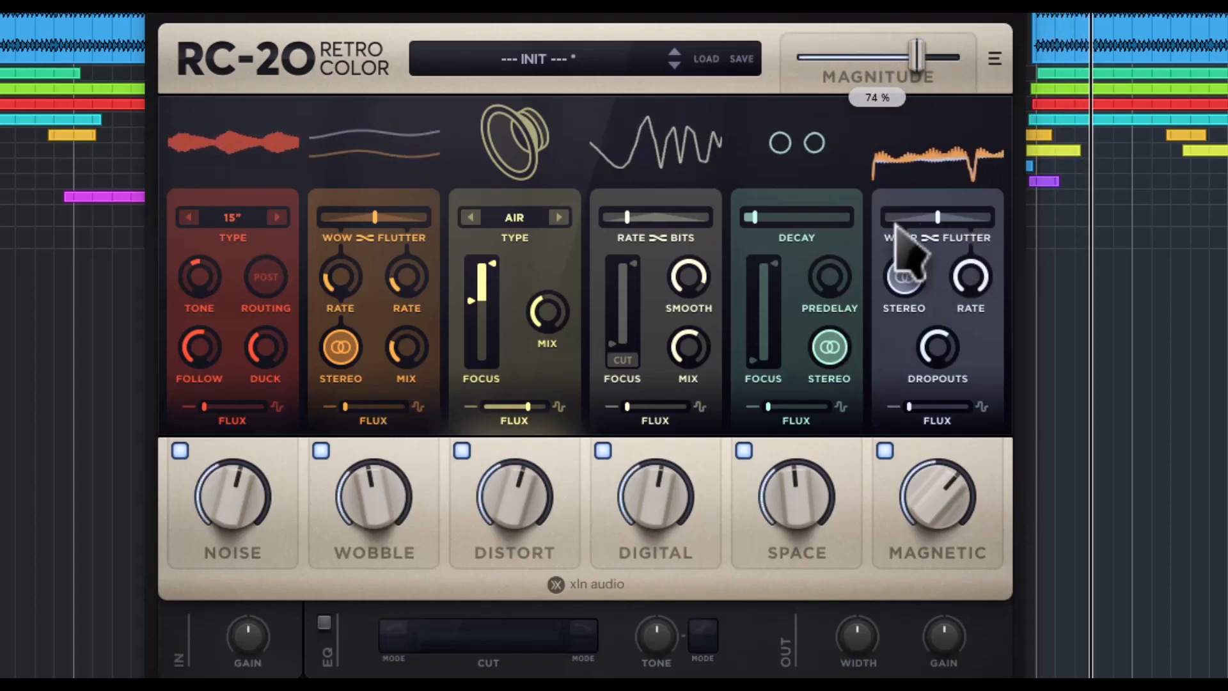
drag(899, 64, 941, 58)
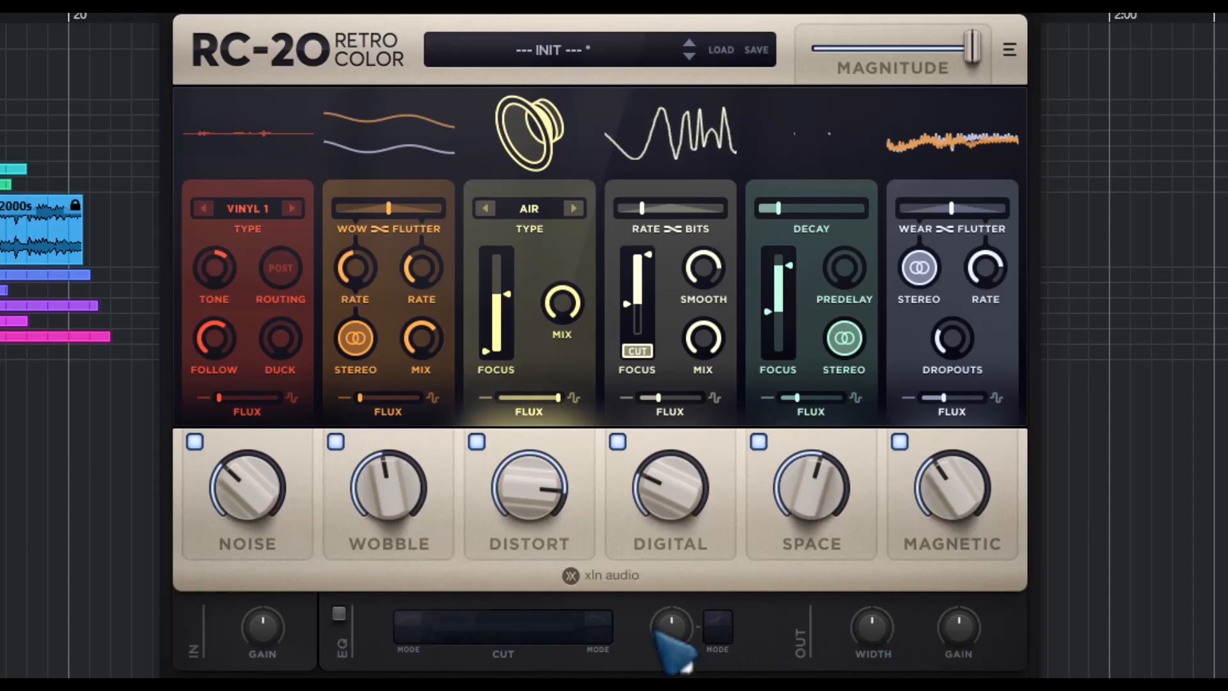
Enable the EQ, switch the Tone and Cut filter modes, and sweep the high and low cut points.
click(718, 627)
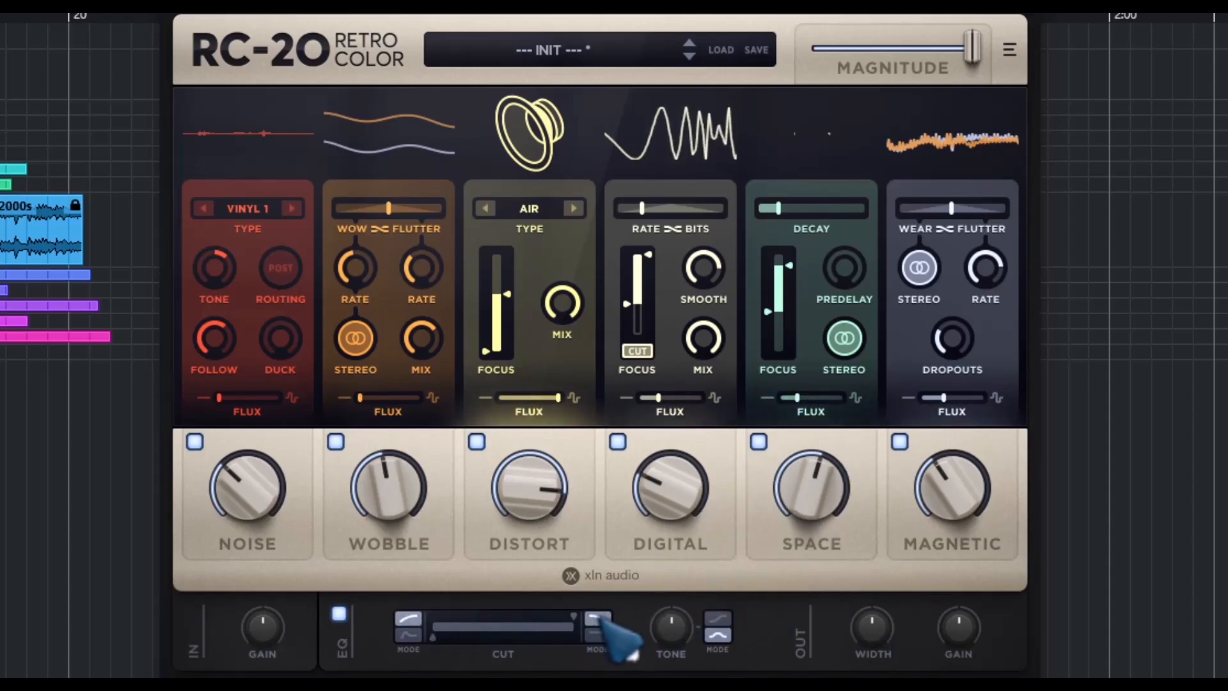
click(411, 634)
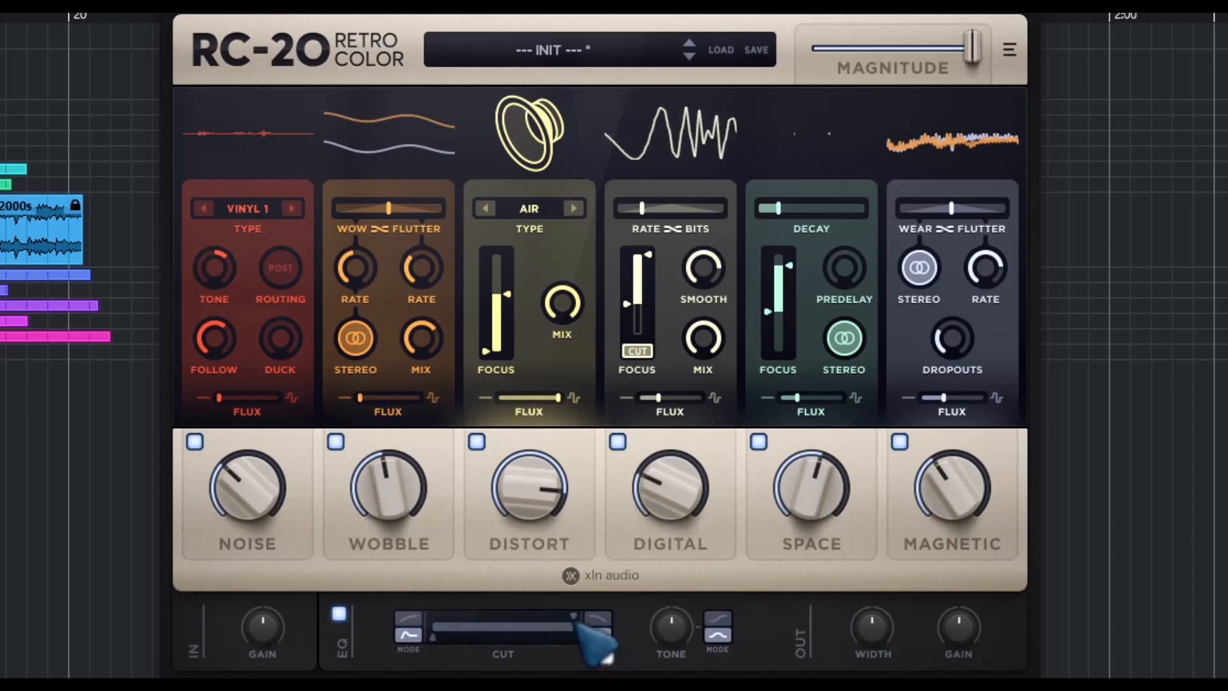
drag(578, 622, 531, 624)
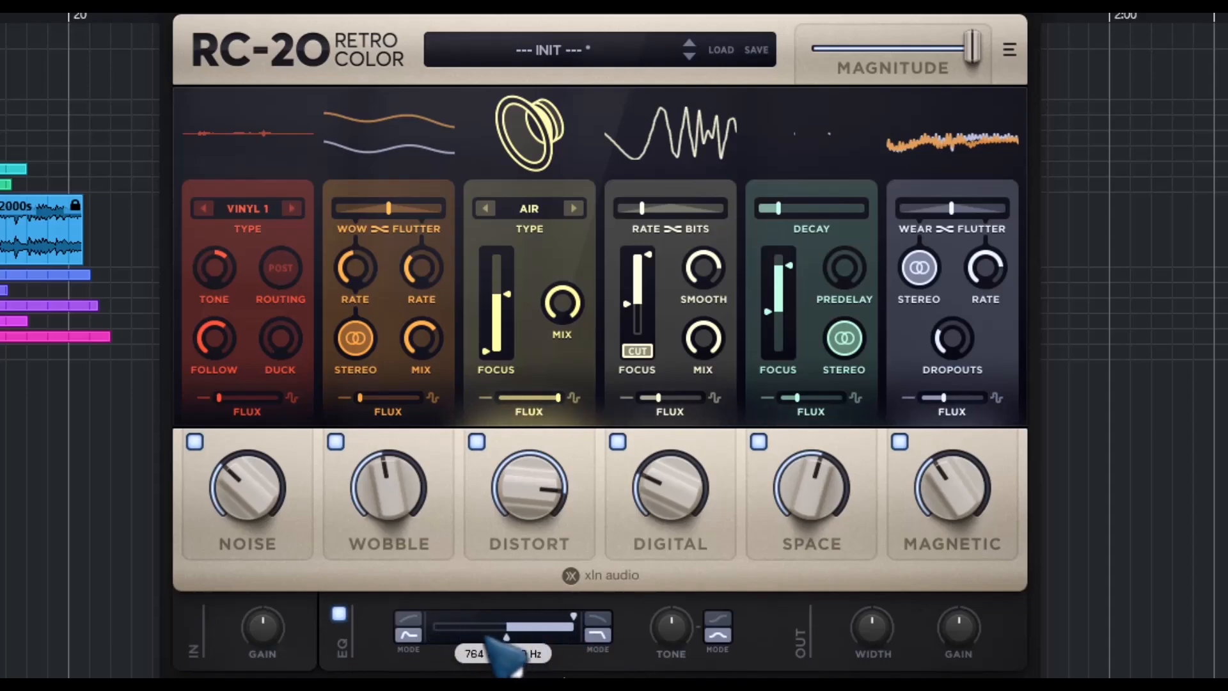
drag(491, 638, 436, 642)
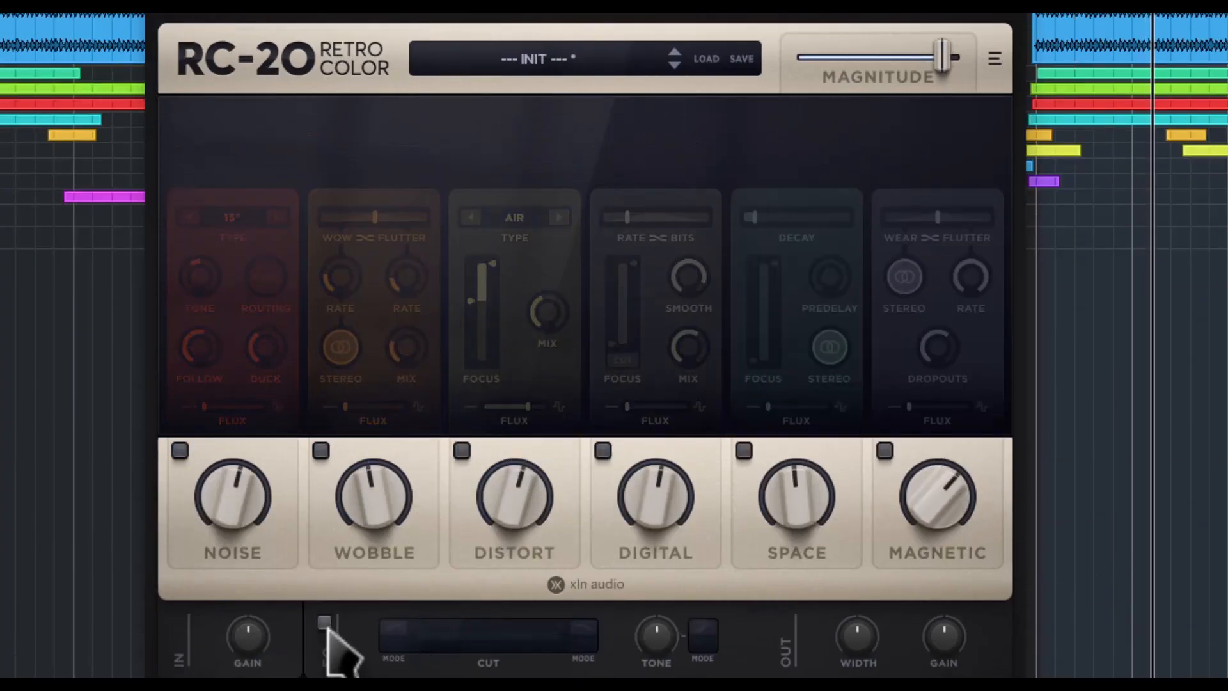
With all modules off, enable the EQ, cut below 389 Hz in the resonant low-cut mode, and boost Tone in bell mode.
click(324, 622)
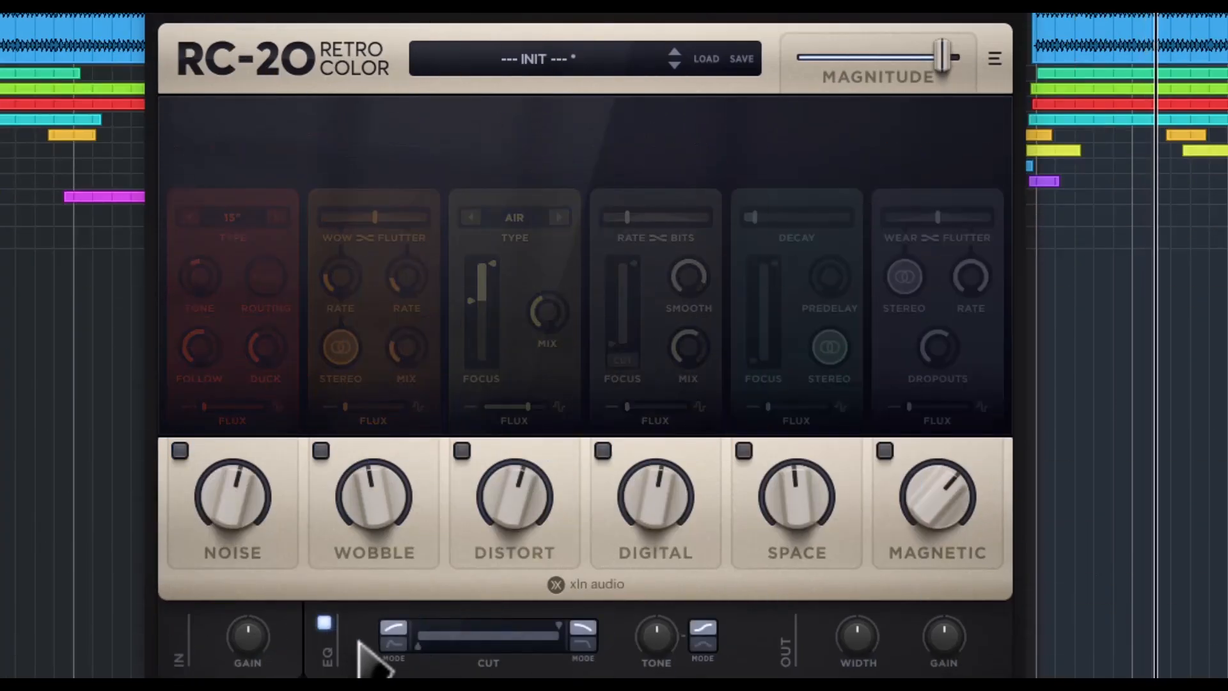
drag(451, 645, 558, 642)
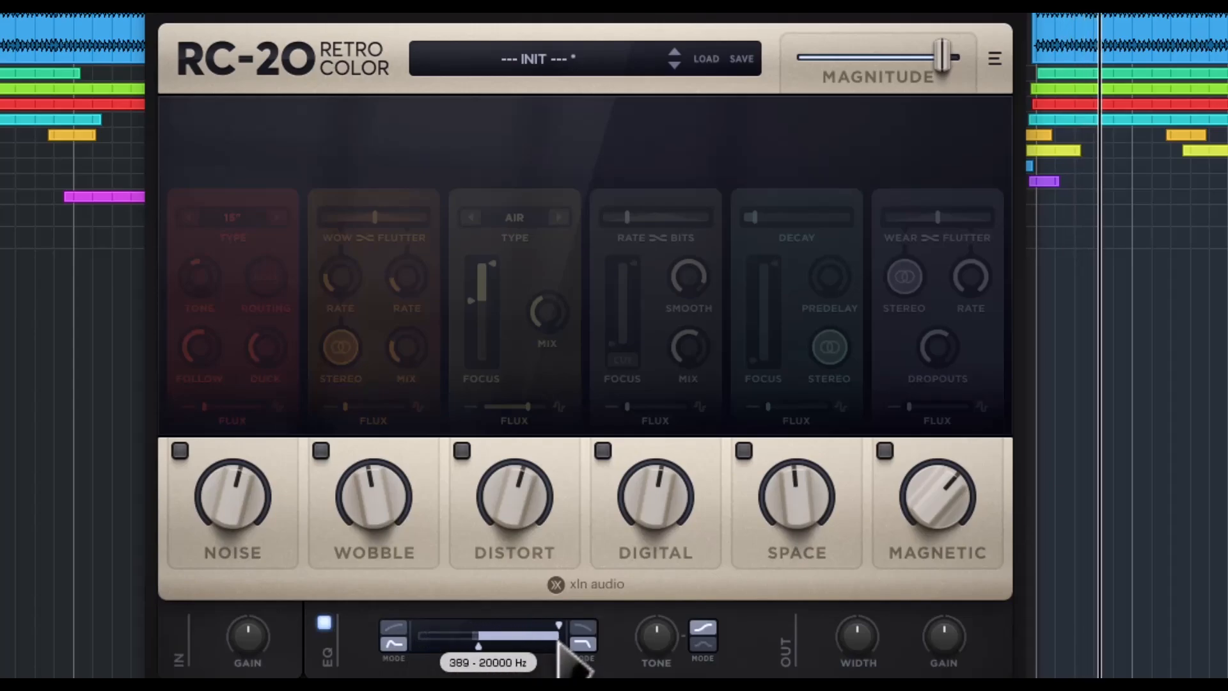
click(586, 626)
click(702, 642)
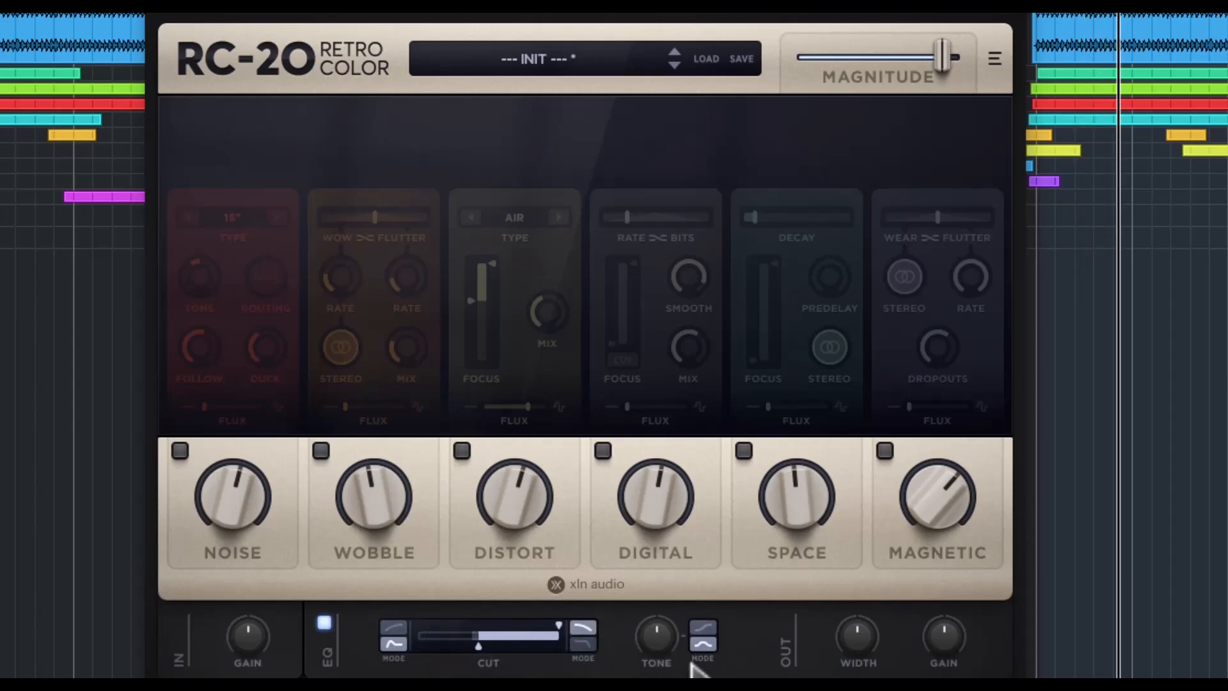
mouse_move(656, 635)
mouse_down()
mouse_move(656, 672)
mouse_move(657, 636)
mouse_up()
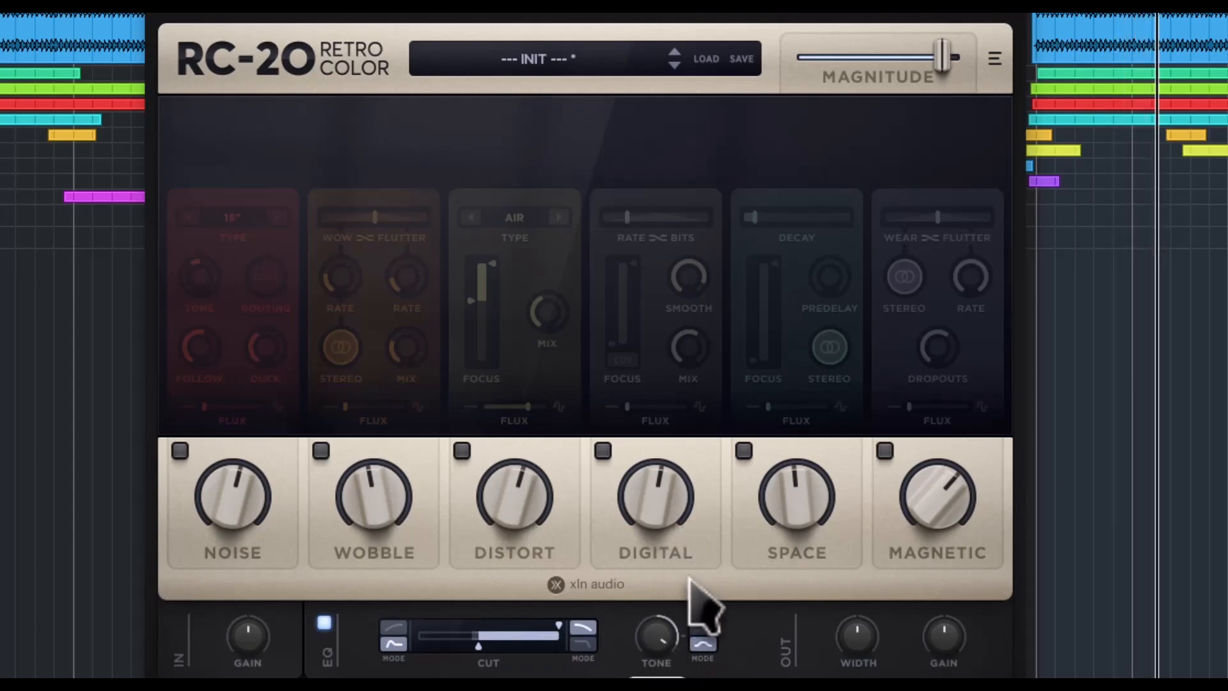
Return the low cut to 20 Hz and its gentle mode, and boost Tone in shelf mode.
drag(486, 649, 379, 657)
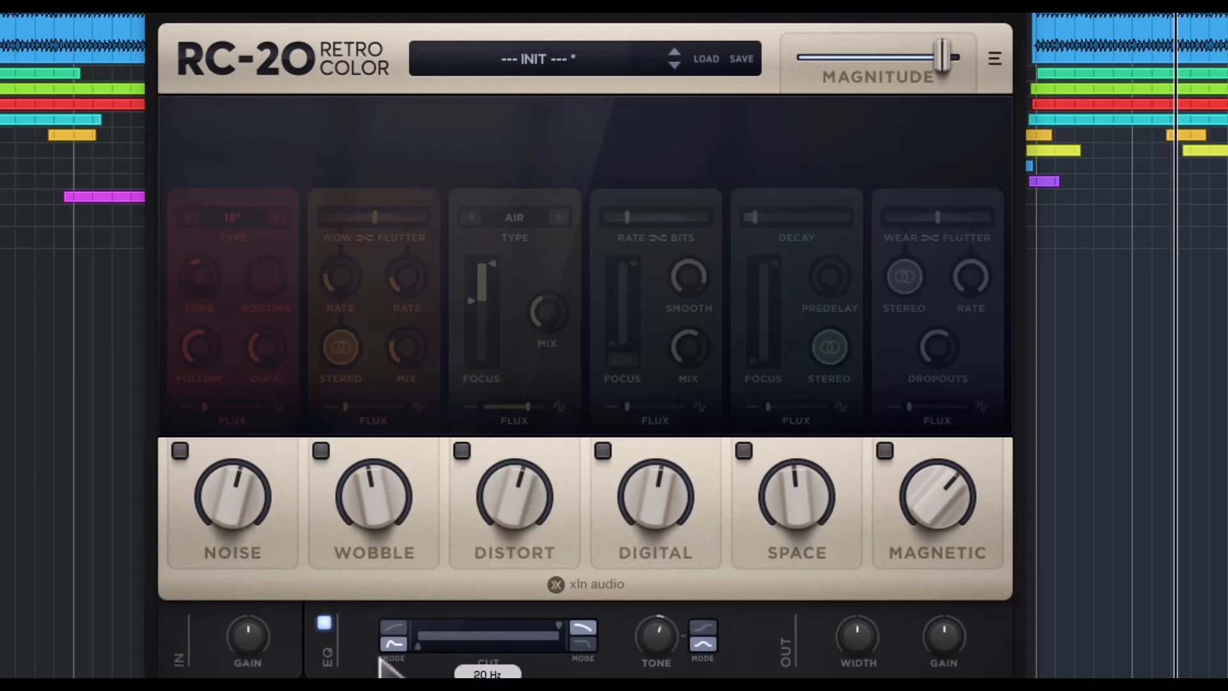
click(703, 628)
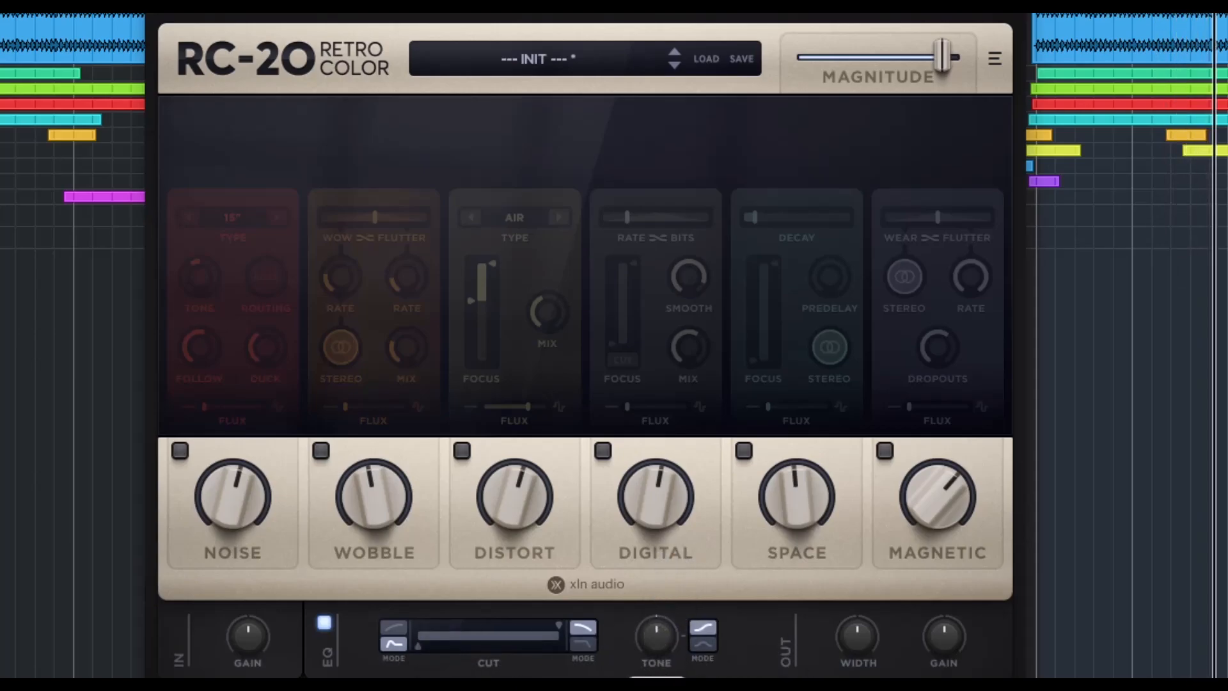
drag(656, 636, 392, 649)
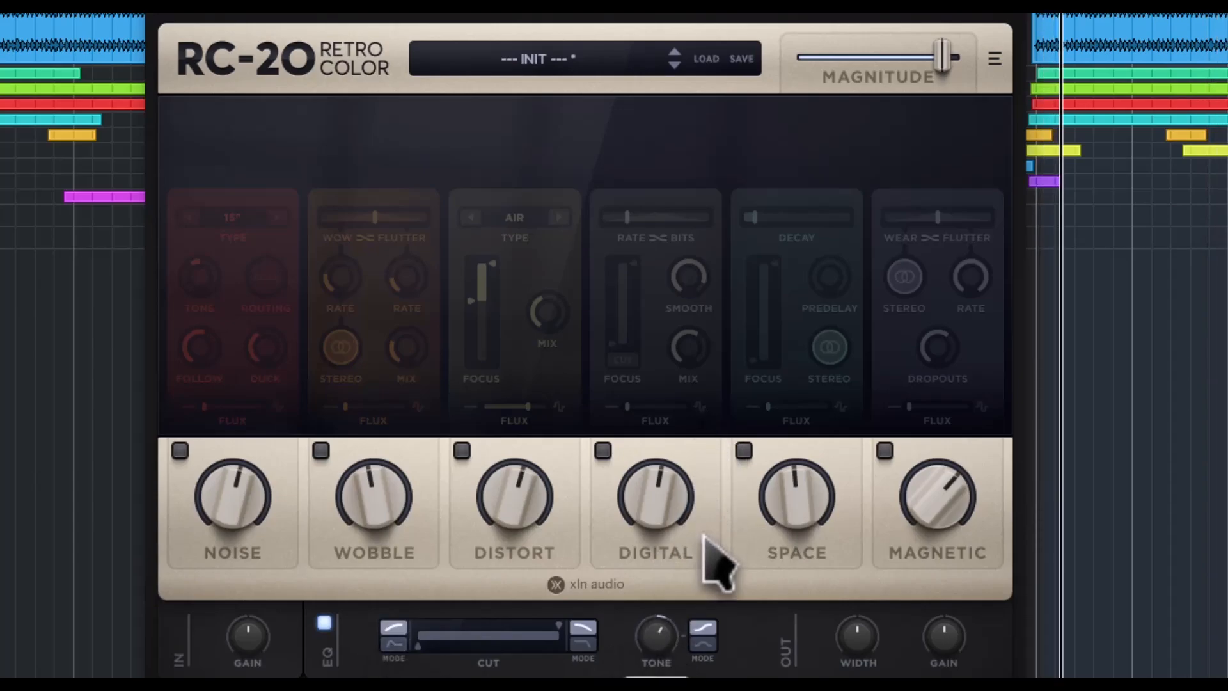
Widen the output Width and enable all six modules, from Magnetic through to Noise.
drag(838, 640, 872, 652)
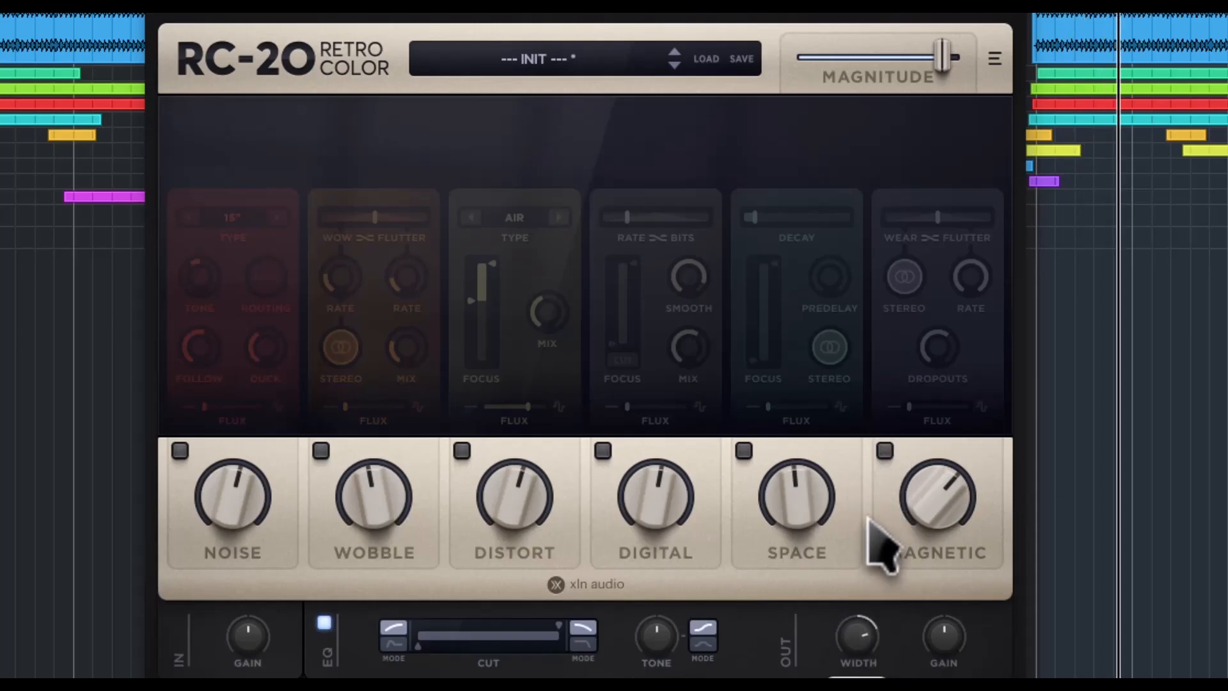
click(884, 451)
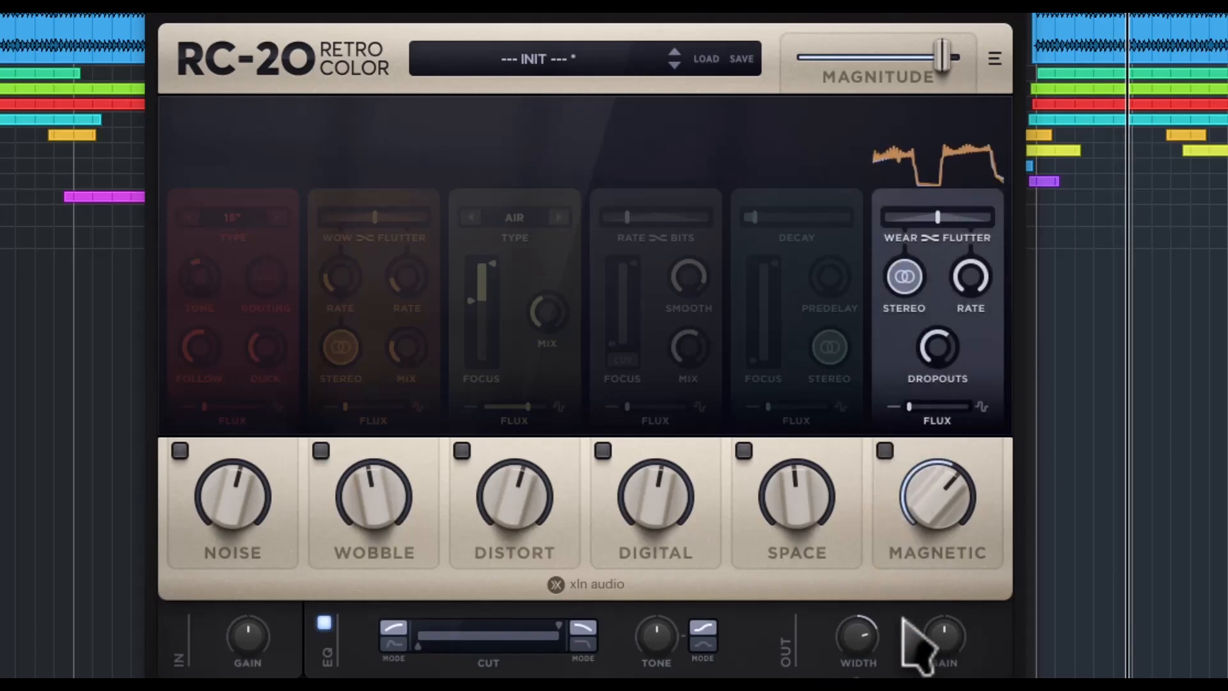
click(744, 450)
click(603, 451)
click(462, 451)
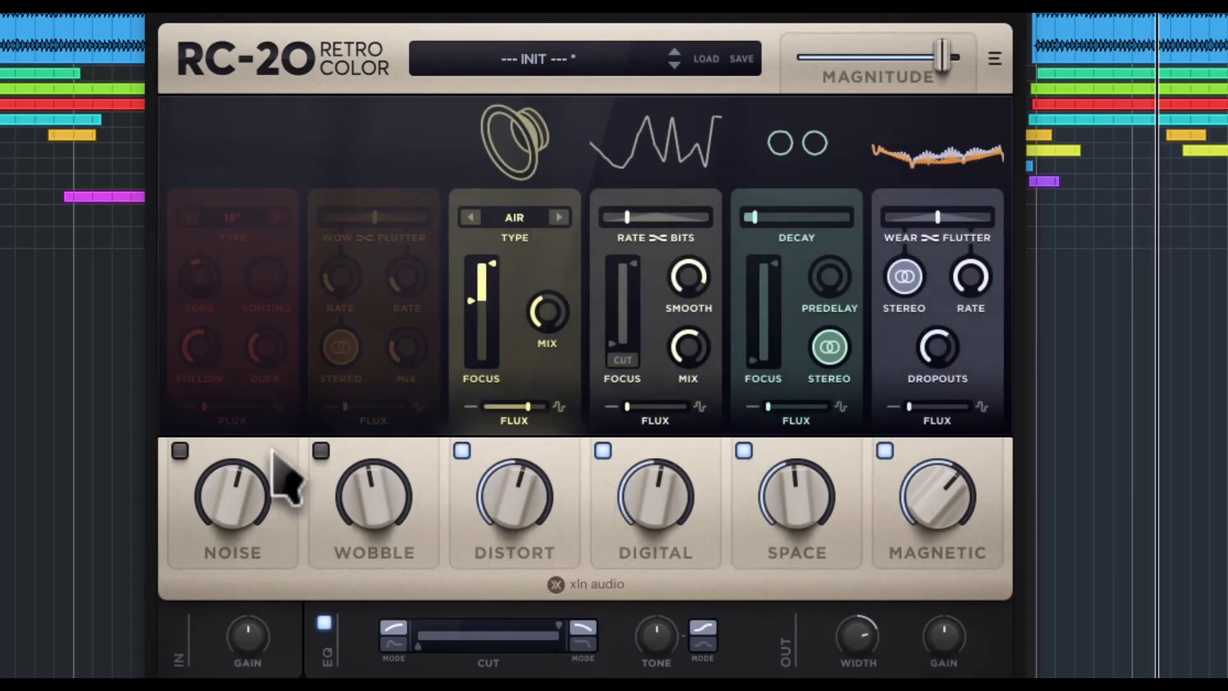
click(321, 451)
click(179, 450)
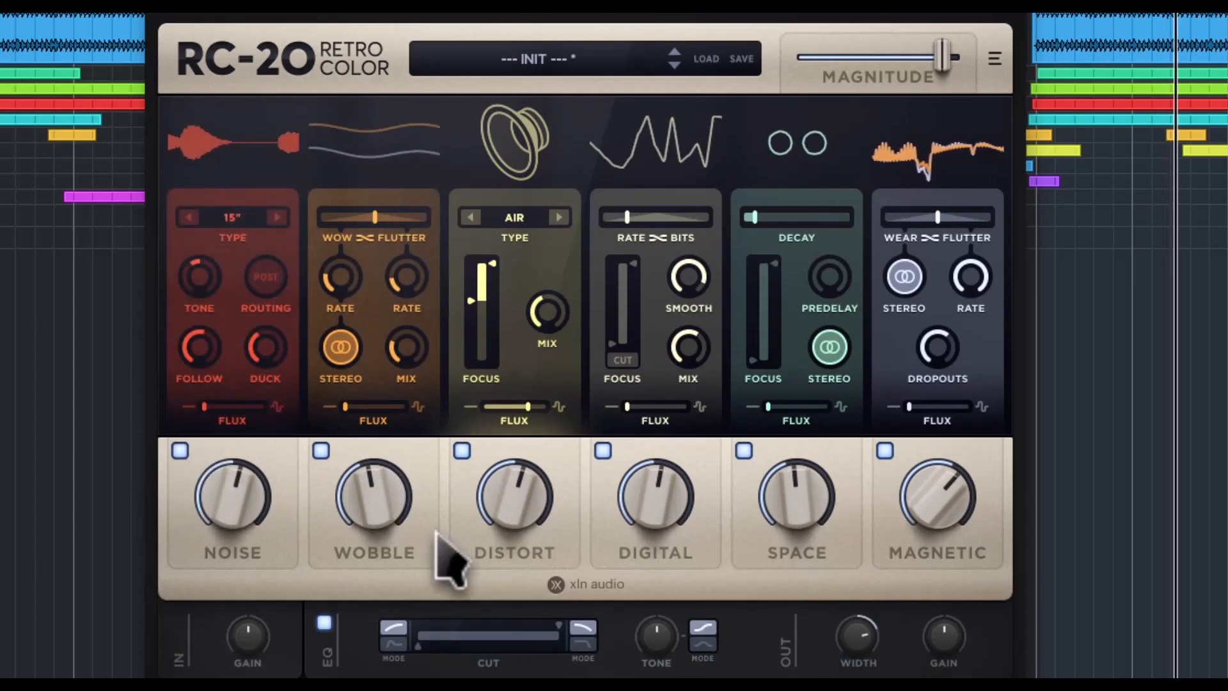
Fine-tune the output Width, lower Tone slightly, set Magnitude to full and open the preset browser.
mouse_move(876, 640)
mouse_down()
mouse_move(876, 688)
mouse_move(853, 638)
mouse_up()
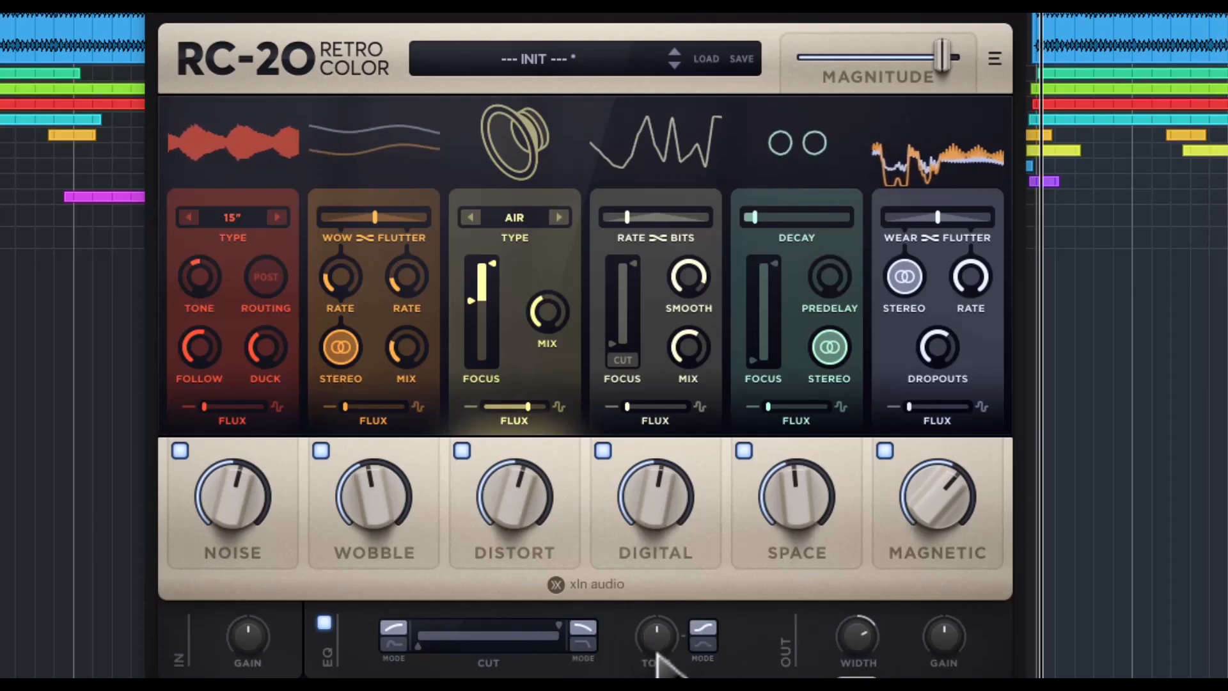
drag(657, 653, 659, 687)
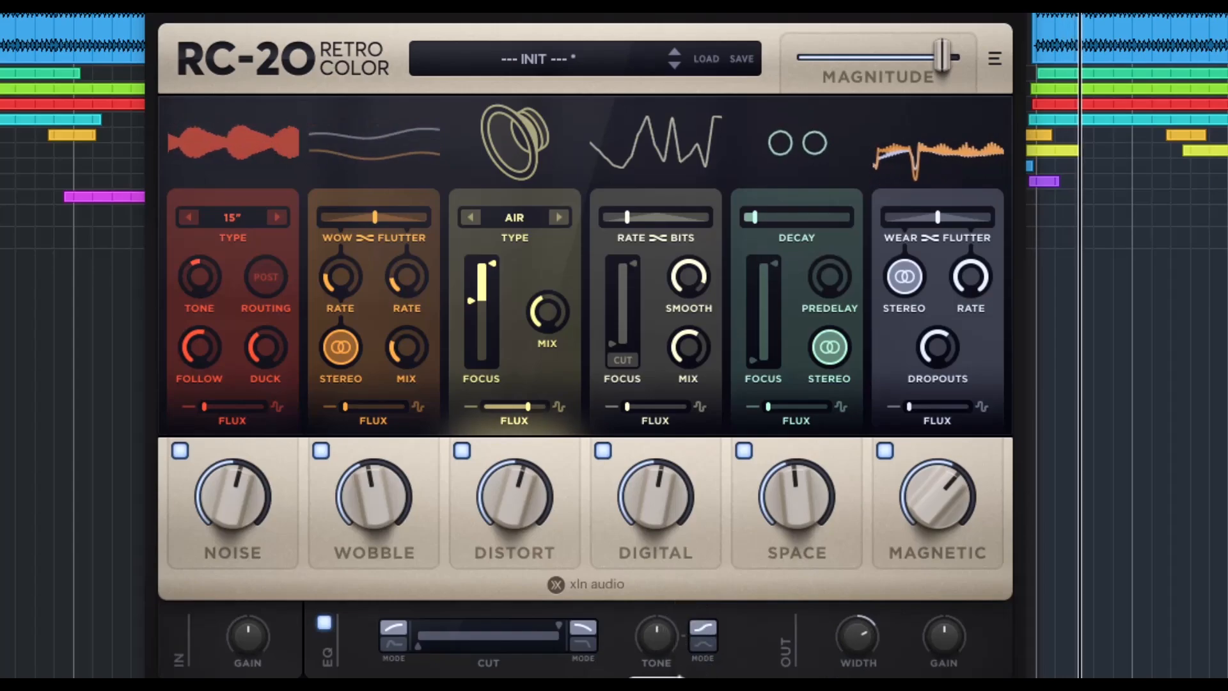
drag(939, 43, 979, 83)
click(542, 58)
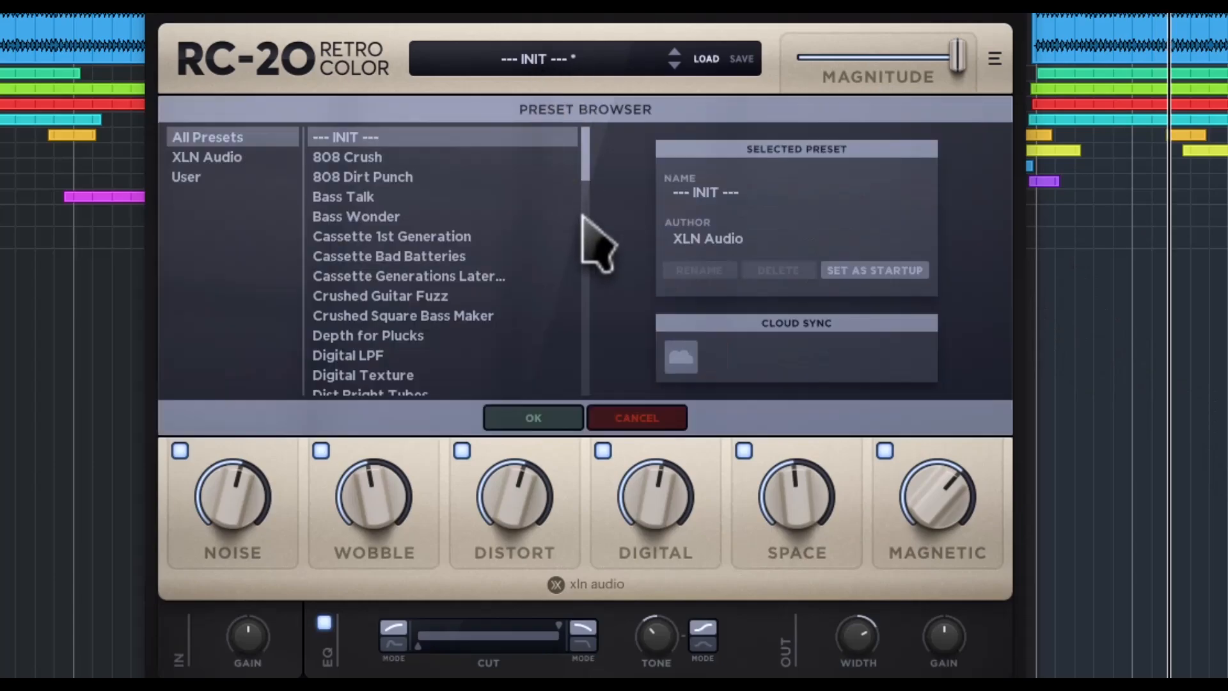
Load the Drum Break 1 preset from the preset browser, and continue through Drum Break 2 to Drum Break 3.
scroll(488, 274, down, 6)
scroll(384, 256, up, 2)
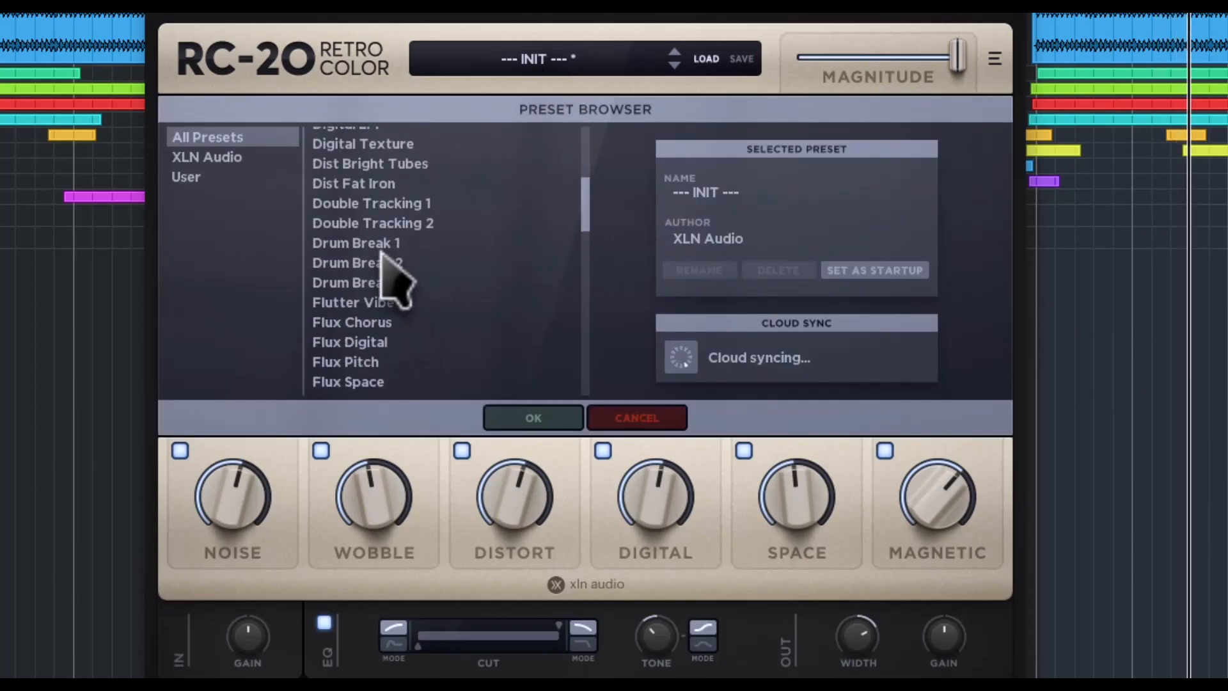
click(383, 245)
click(566, 56)
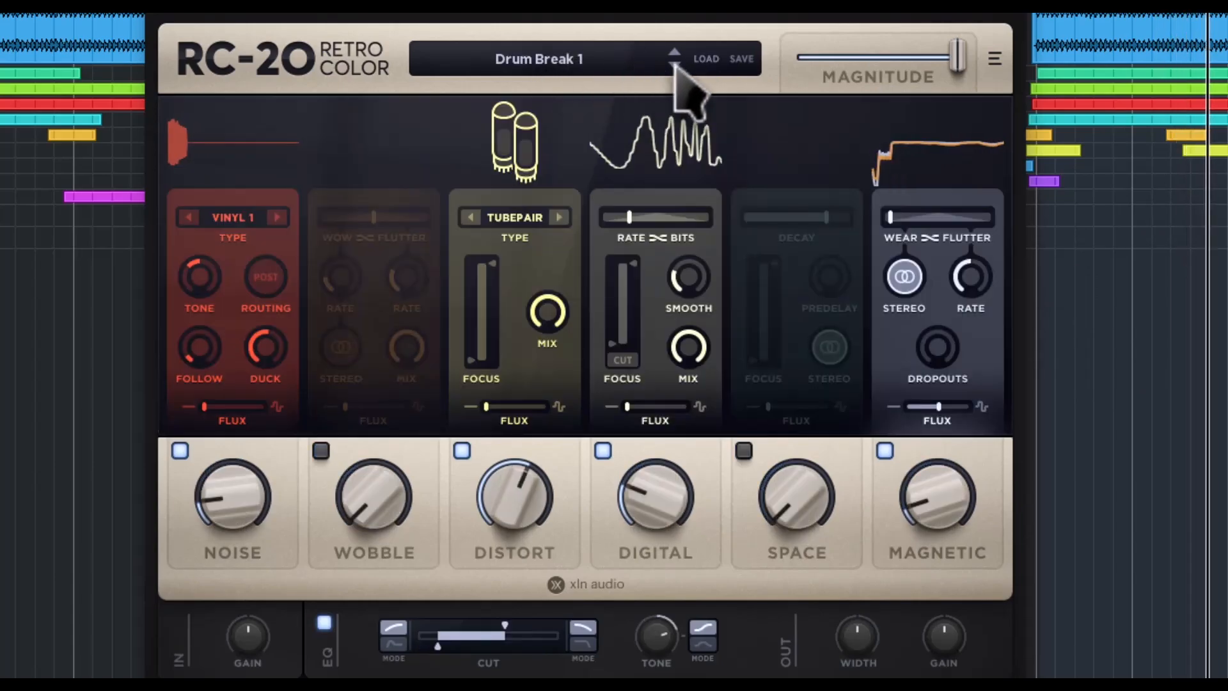
click(674, 65)
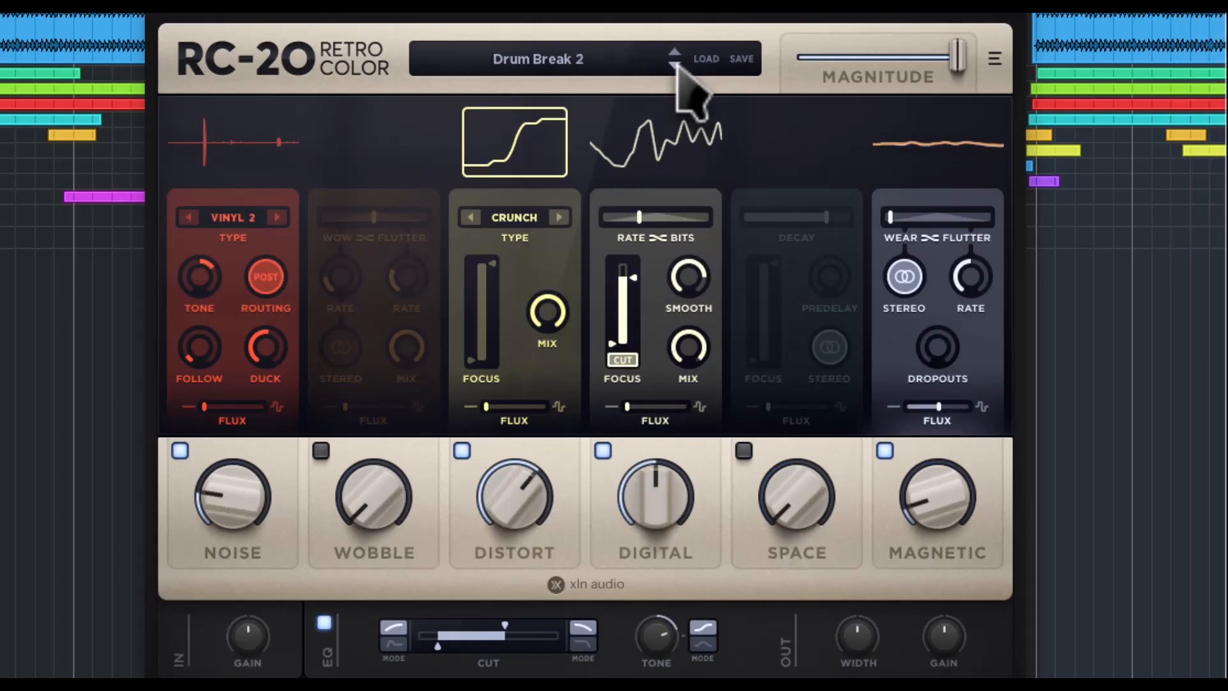
click(675, 65)
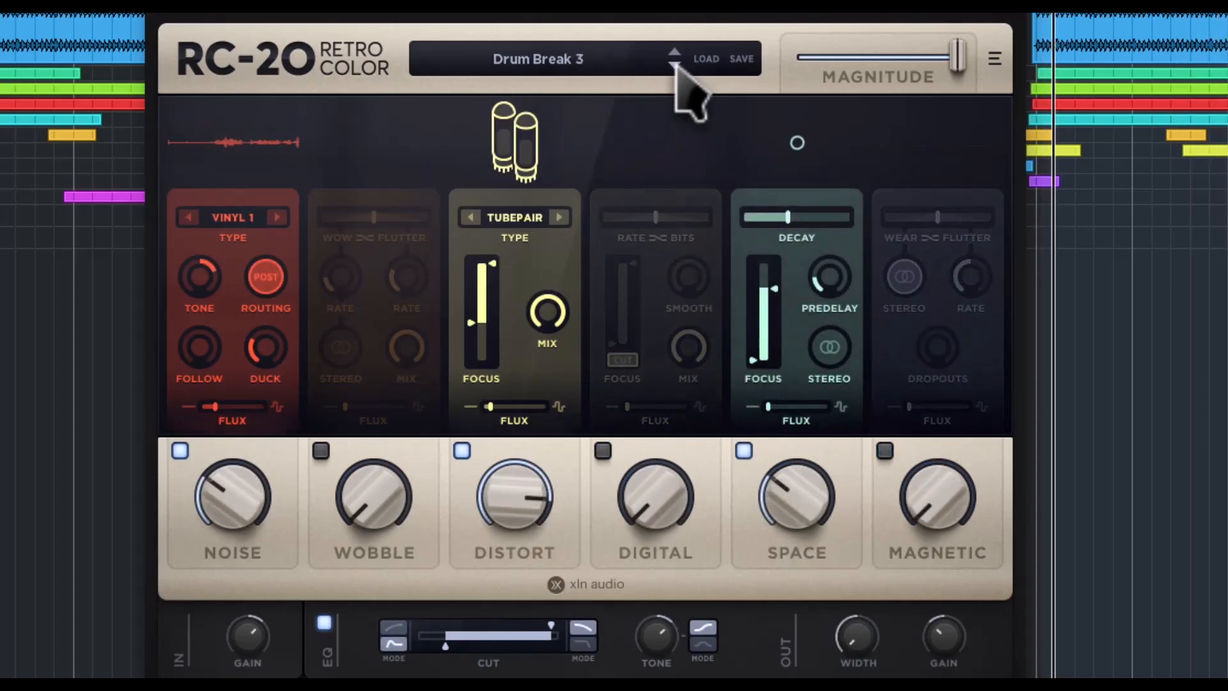
Audition the following presets one by one, from Flutter Vibe through the Flux presets to Flux Tremolo.
click(675, 65)
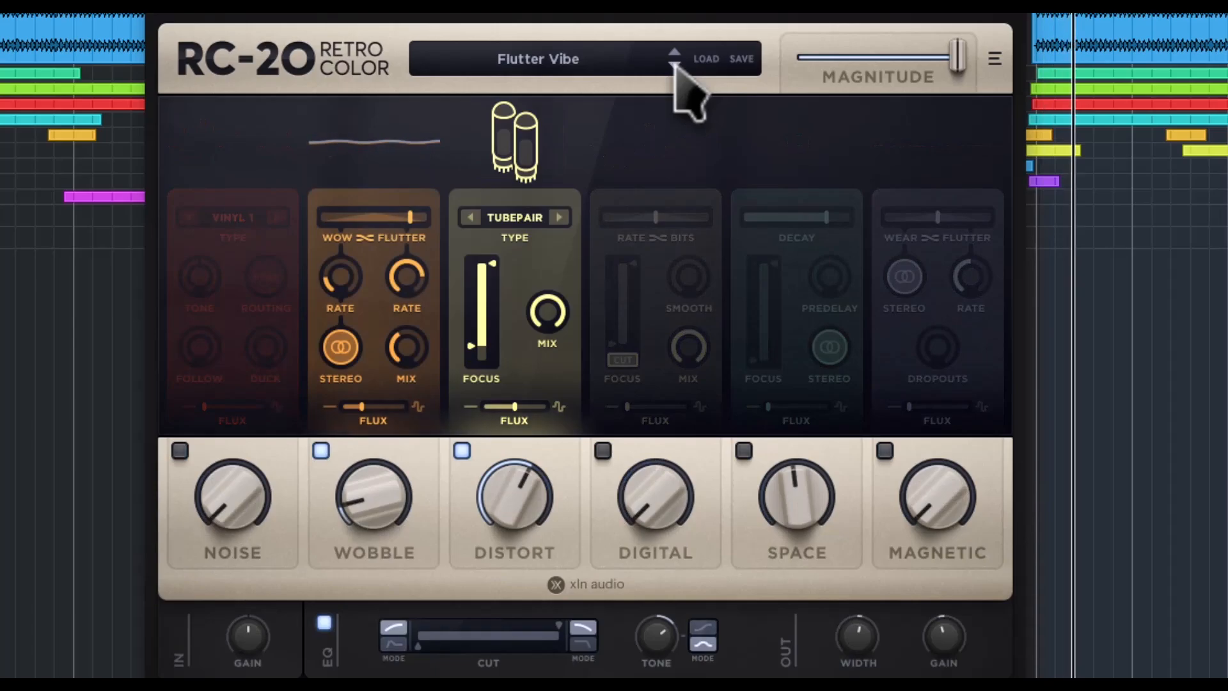
click(675, 65)
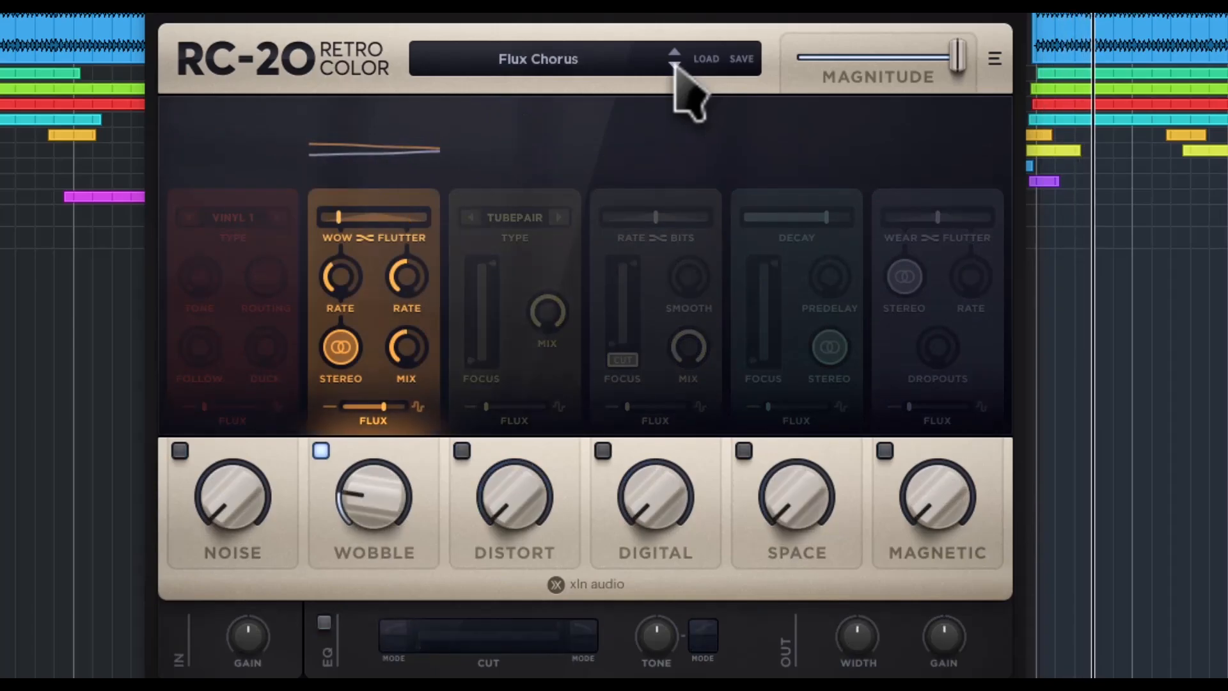
click(676, 64)
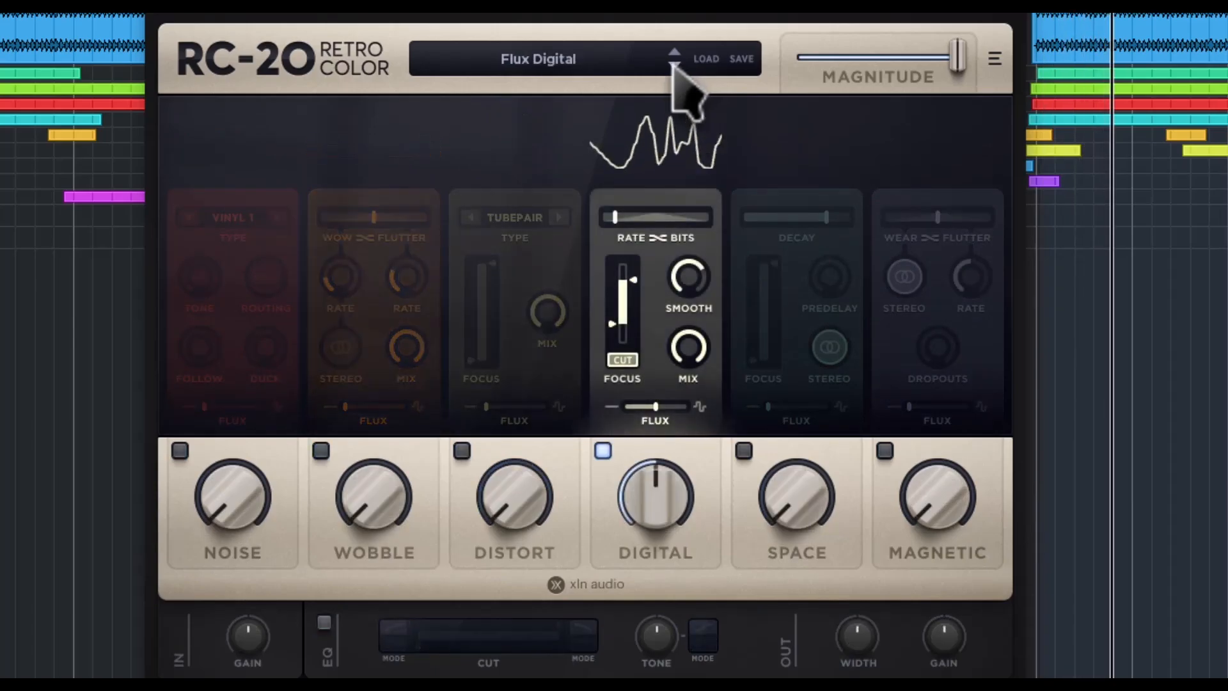
click(675, 65)
click(675, 65)
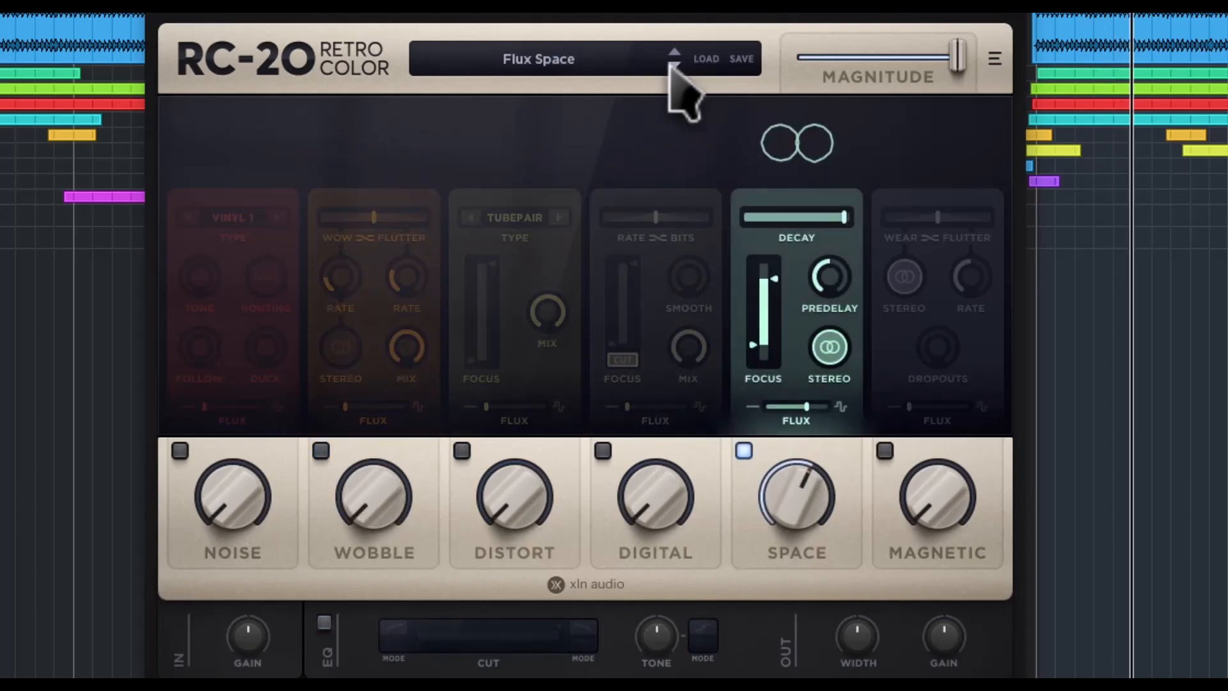
click(675, 64)
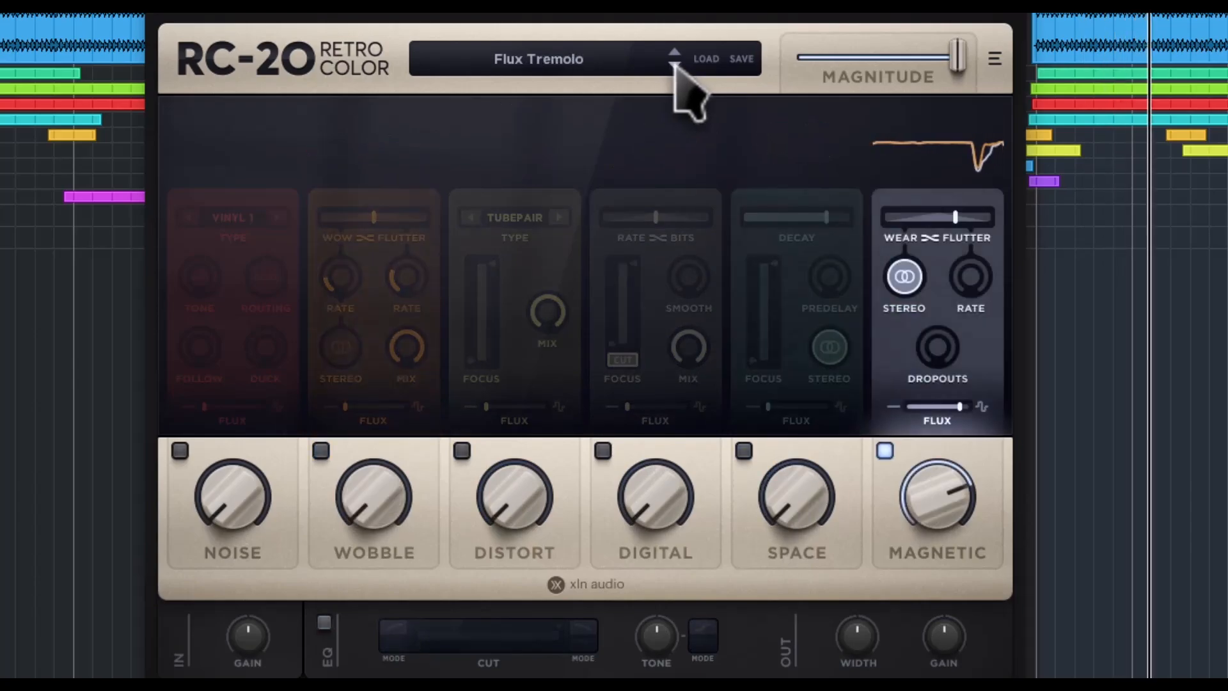
Audition the next presets in order, from Gazing Guitar through Ghetto Blaster and Gimme Sub! to I'm a Drop Out!
click(675, 65)
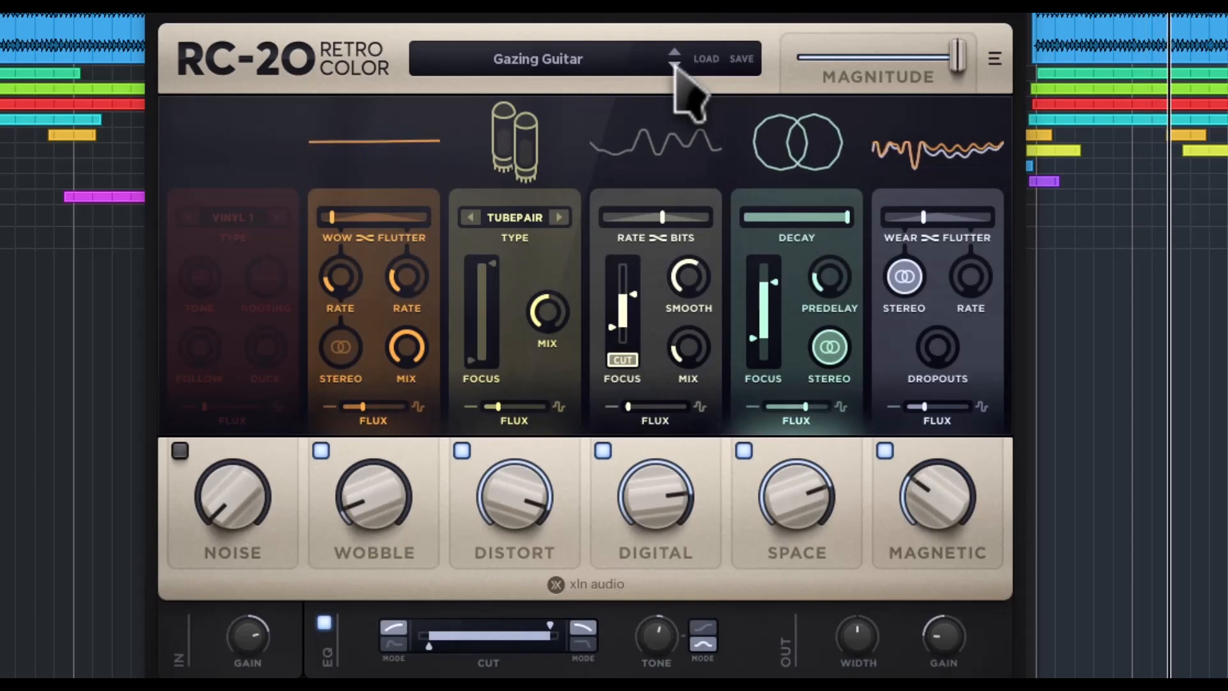
click(675, 65)
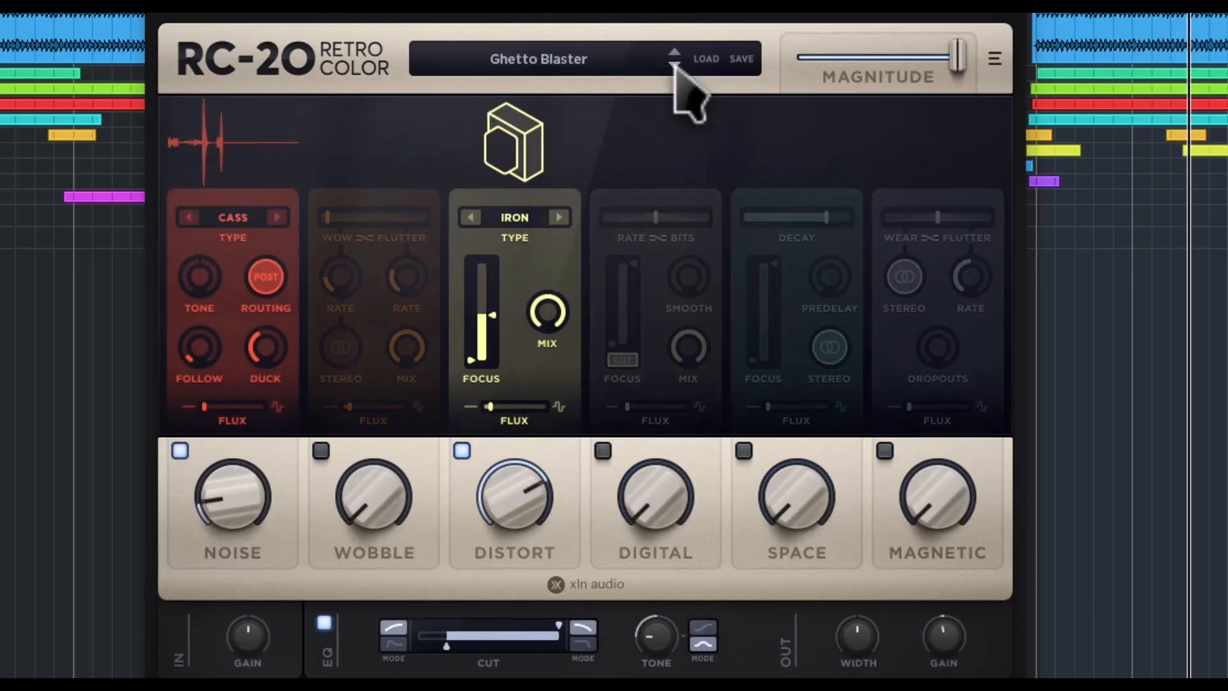
click(676, 65)
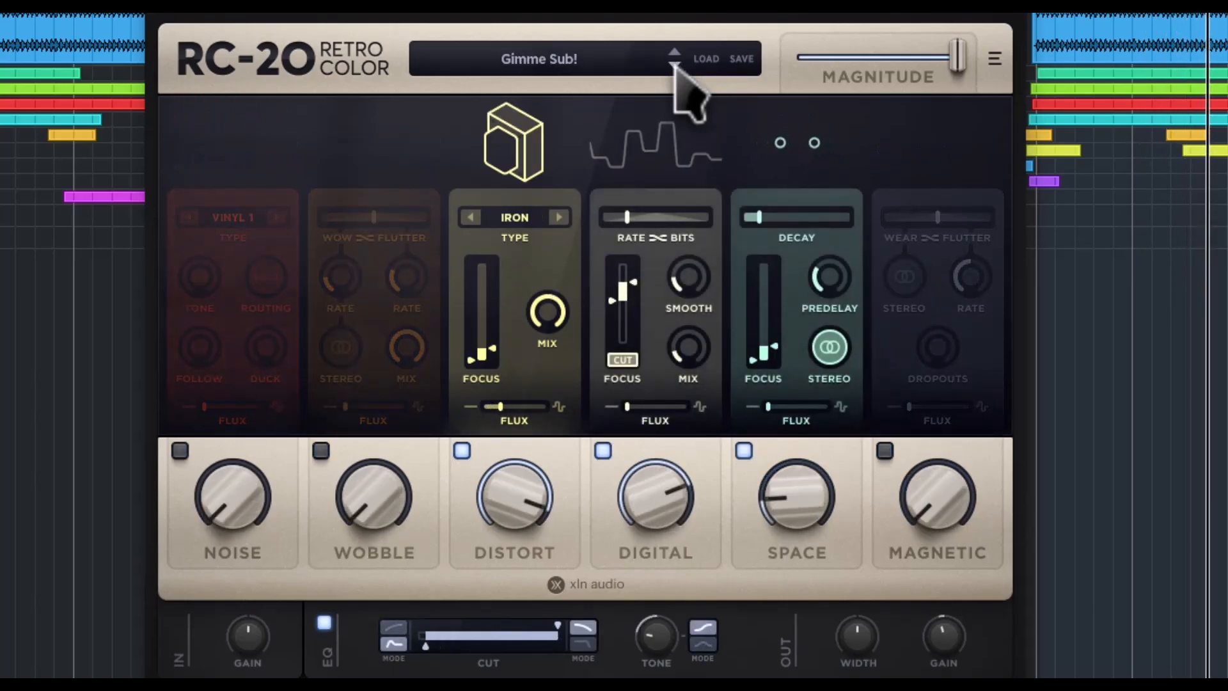
click(675, 64)
click(676, 65)
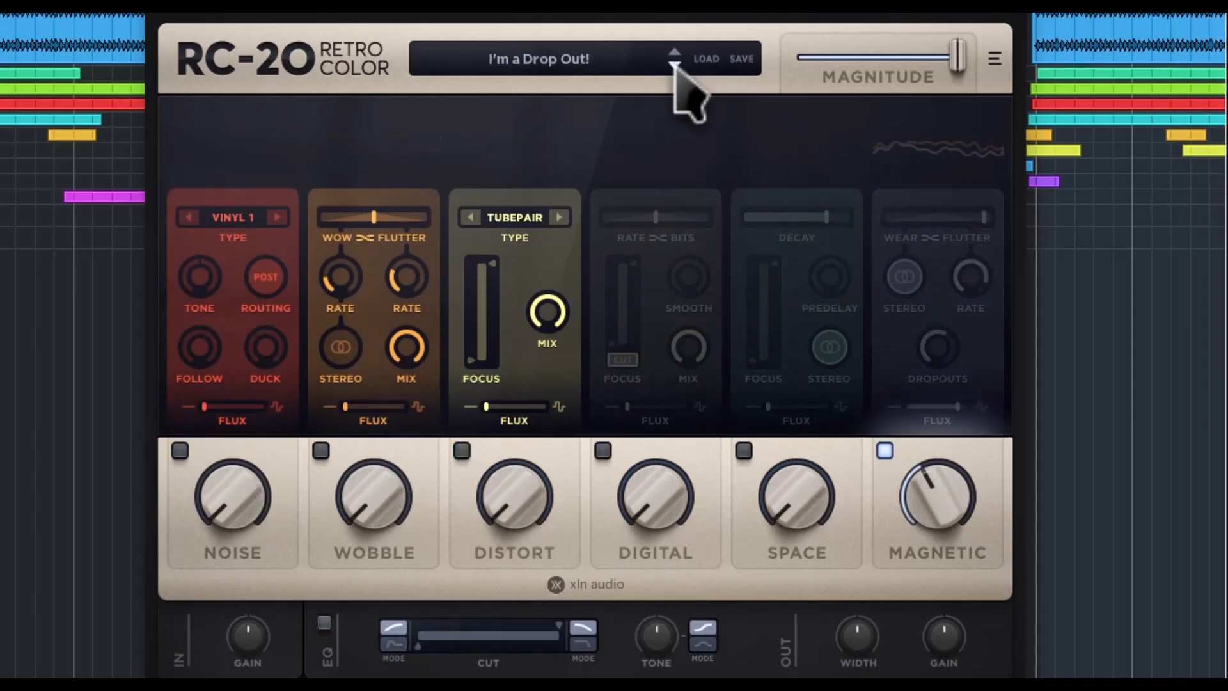
Audition the presets from Loudness Button through Lush & Crunch Guitar 1 and on through the Magnitude Transition presets.
click(675, 65)
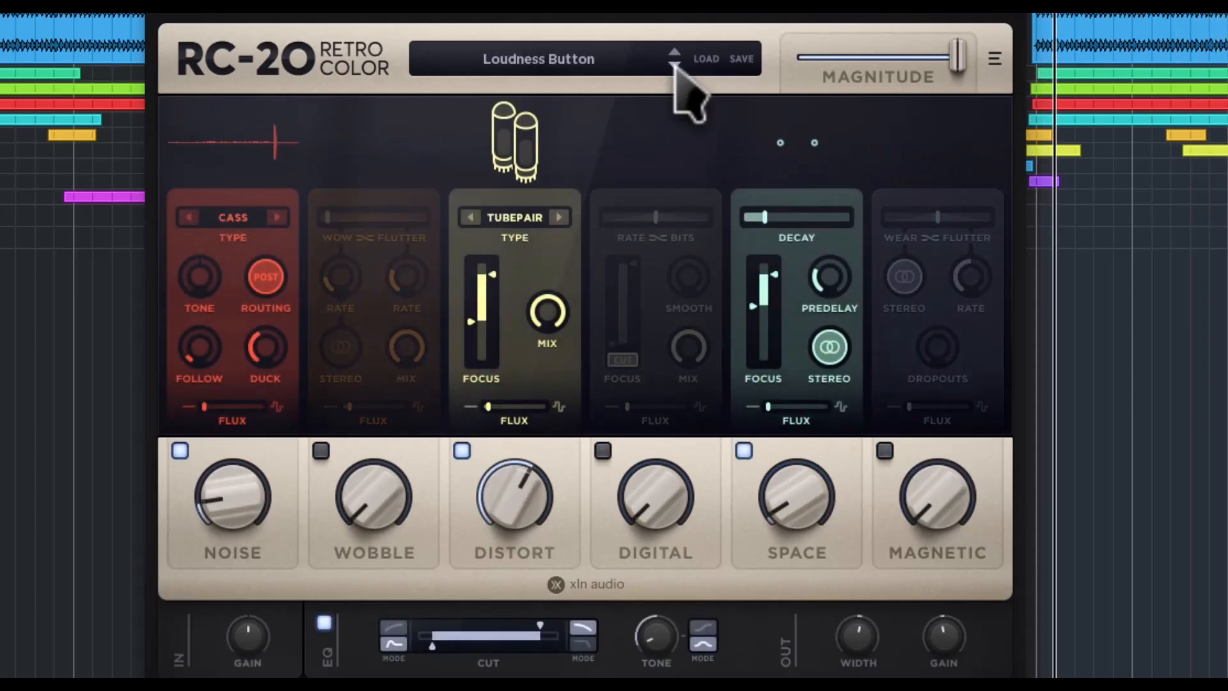
click(675, 65)
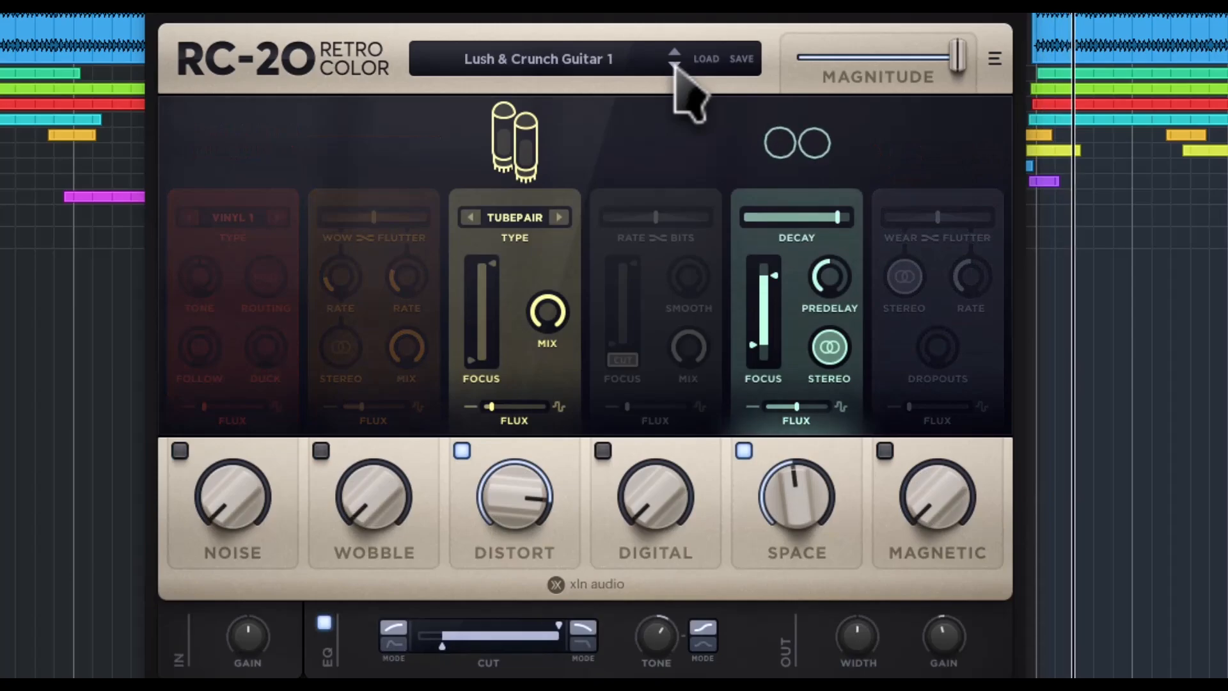
click(675, 65)
click(675, 65)
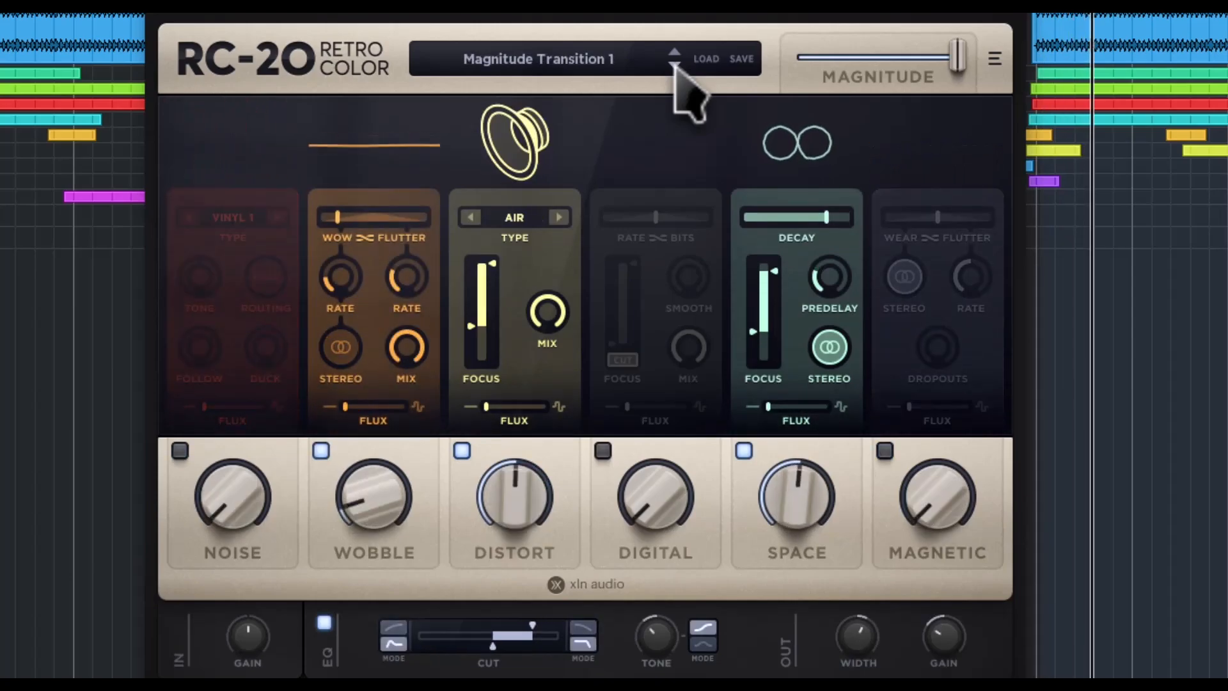
click(675, 64)
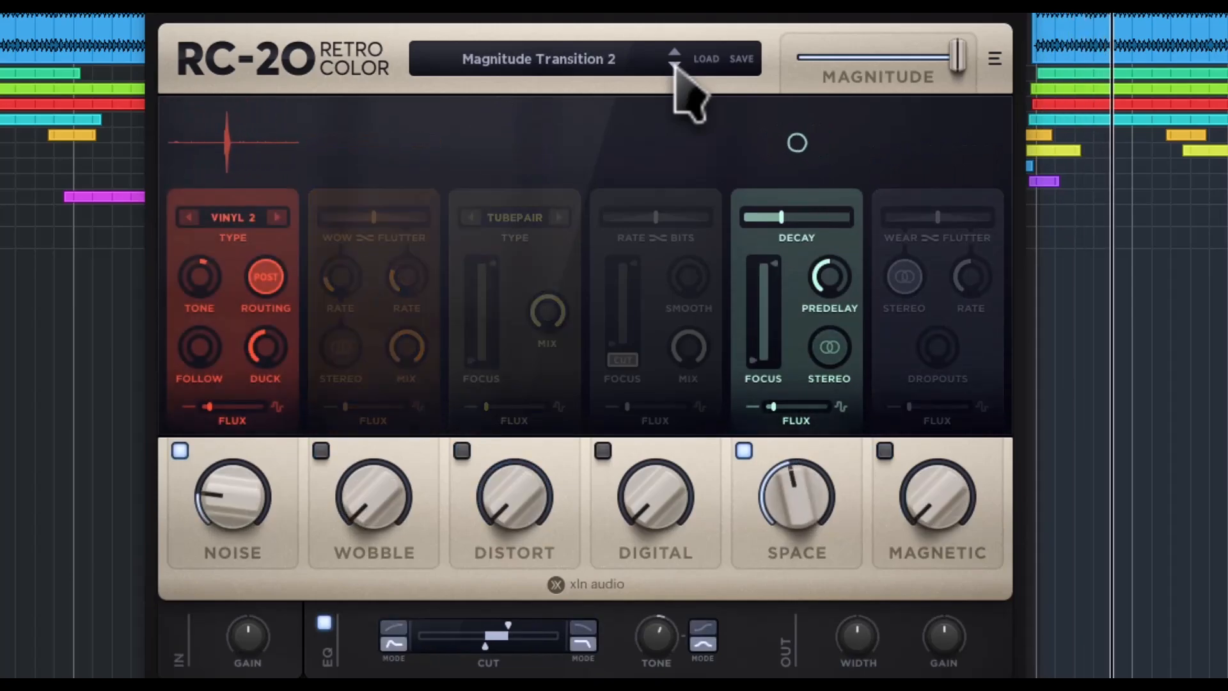
click(675, 65)
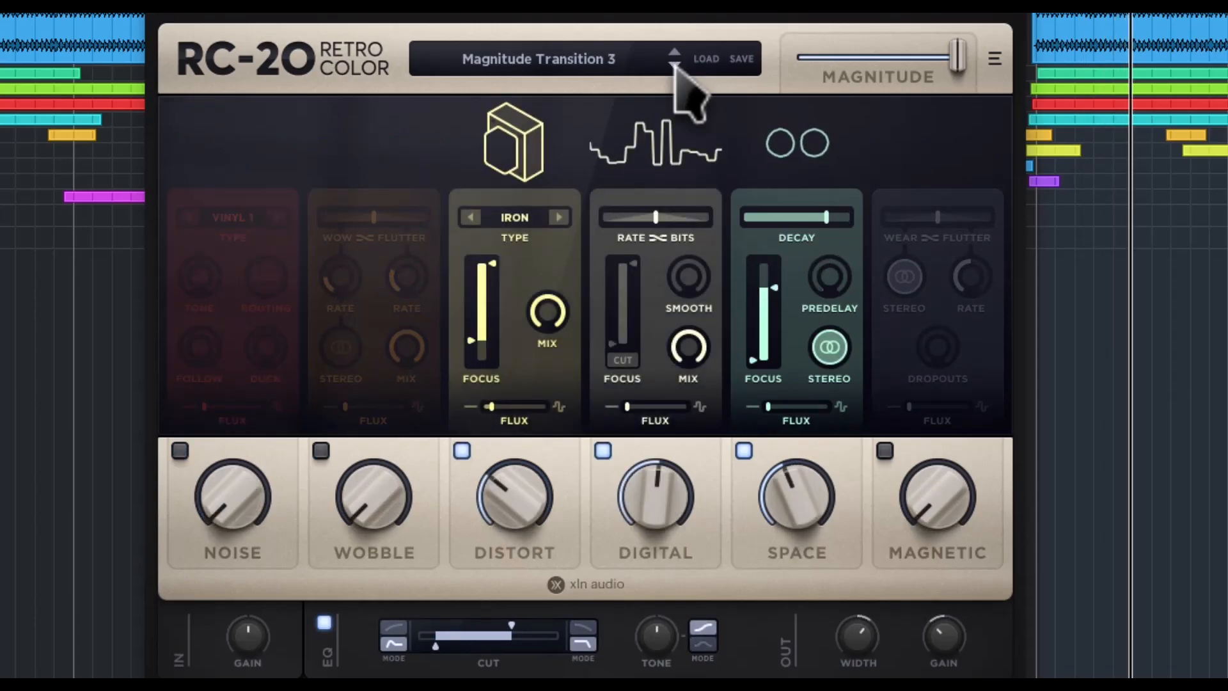
click(675, 65)
click(676, 64)
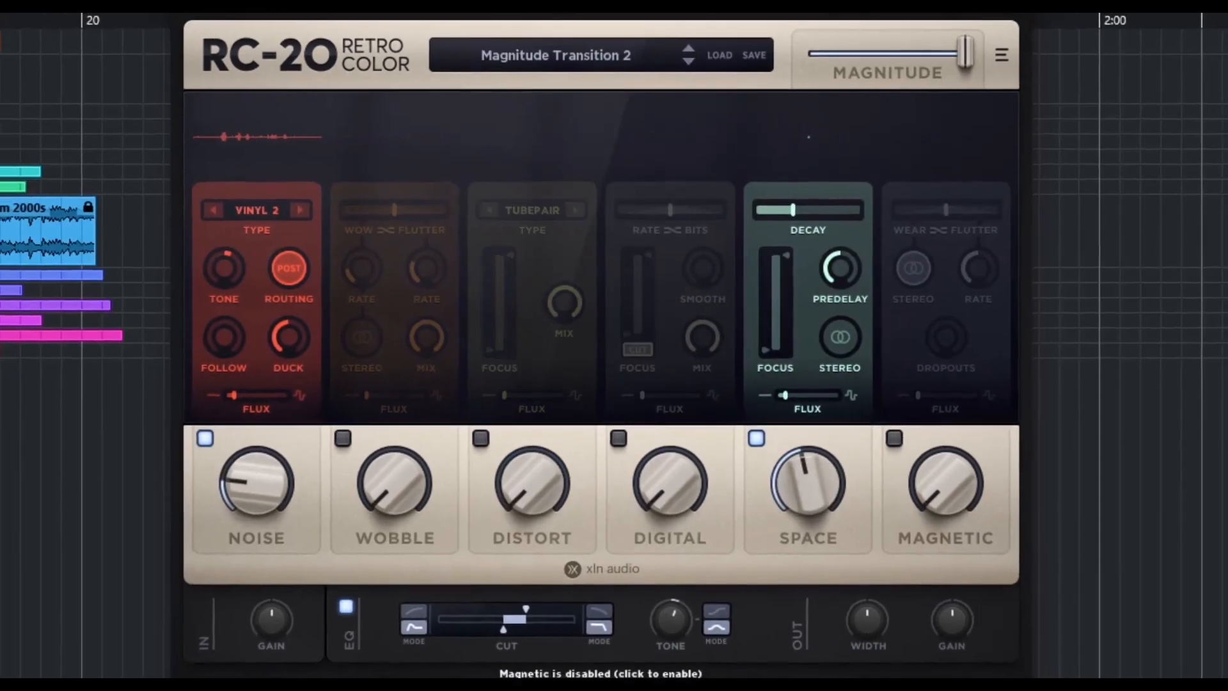